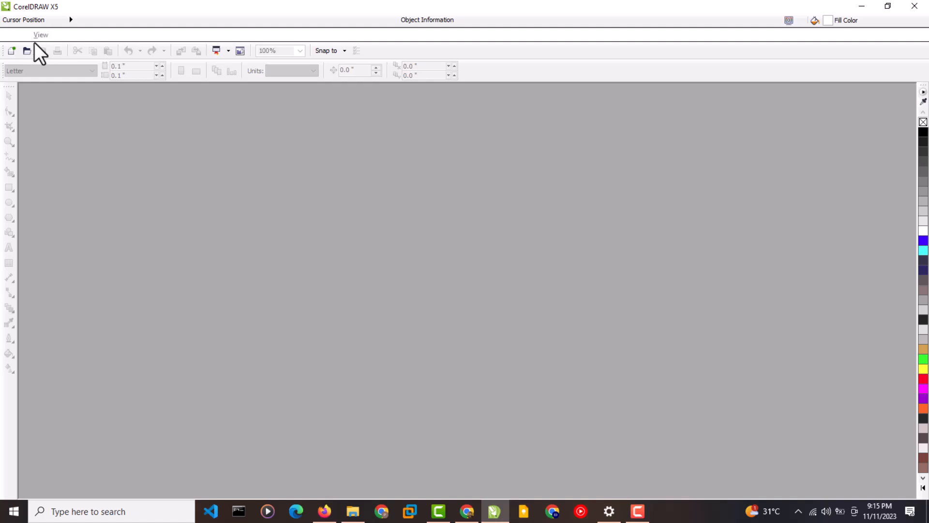
Start a new CorelDRAW document named Business Card after checking business card sizes online.
click(17, 35)
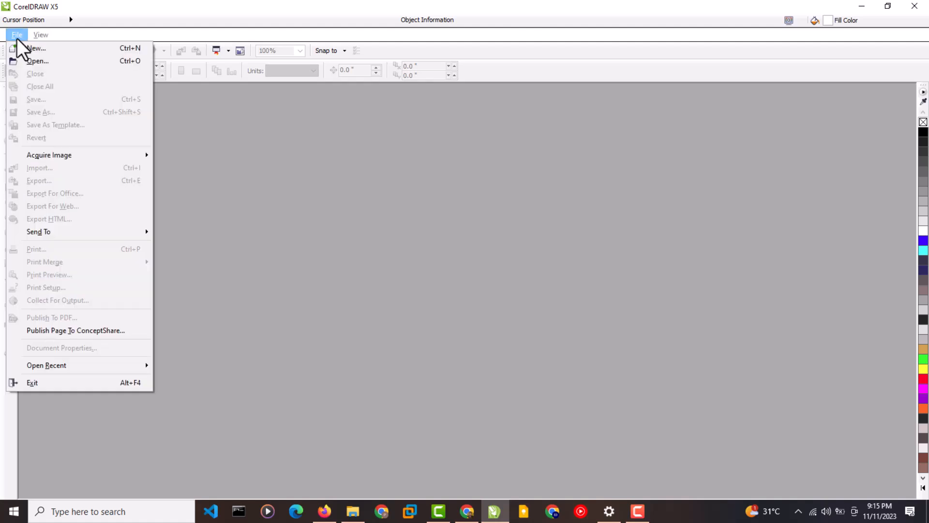
click(51, 53)
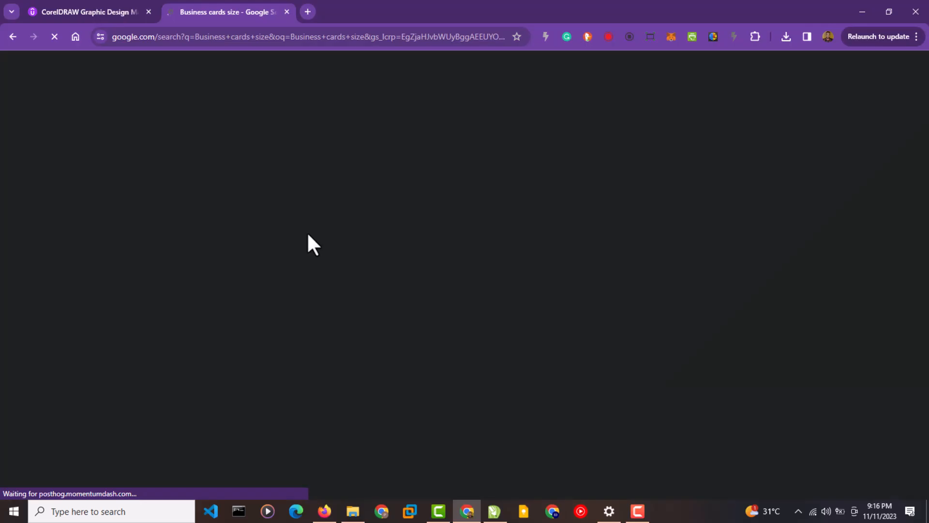
click(495, 511)
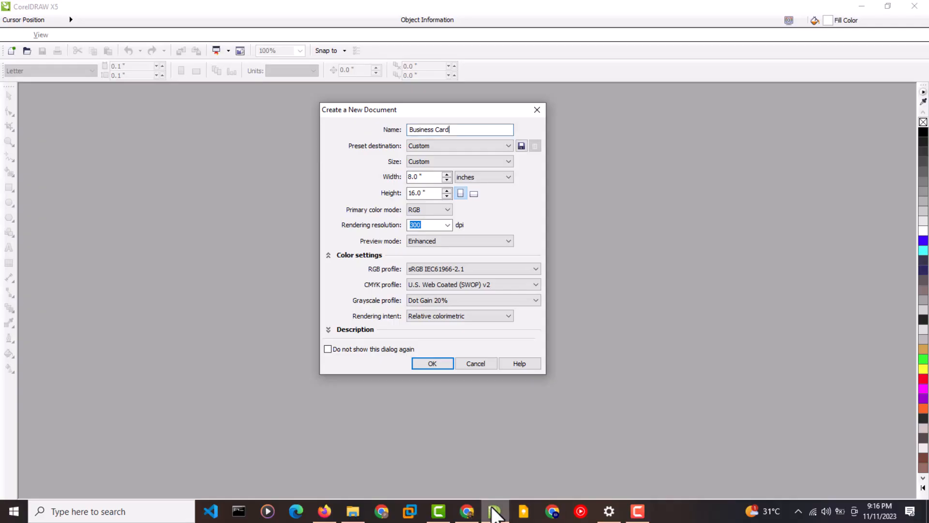
Create the document as a landscape Japanese Business Card page, 91 × 55 mm.
click(465, 161)
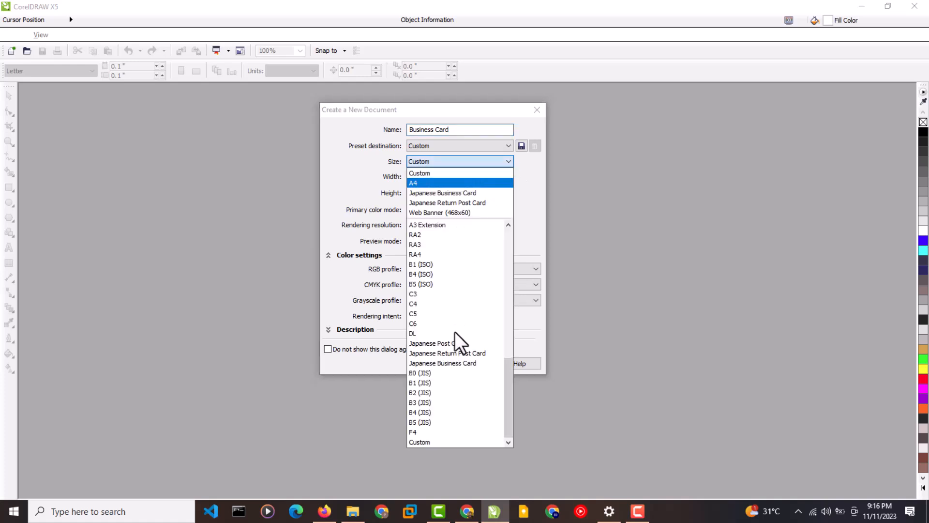
click(452, 363)
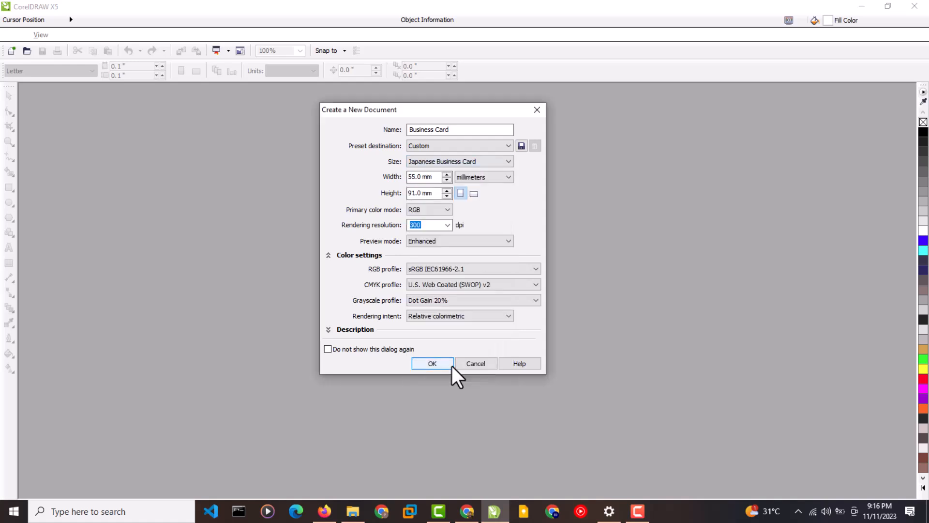
click(473, 194)
click(433, 363)
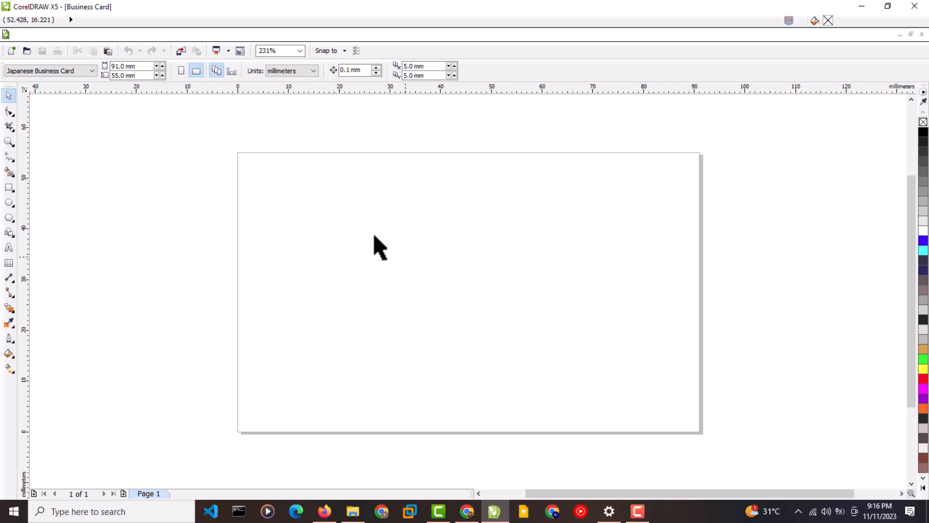
Add a page-sized 91 × 55 mm rectangle with its outline removed.
click(9, 189)
double_click(8, 189)
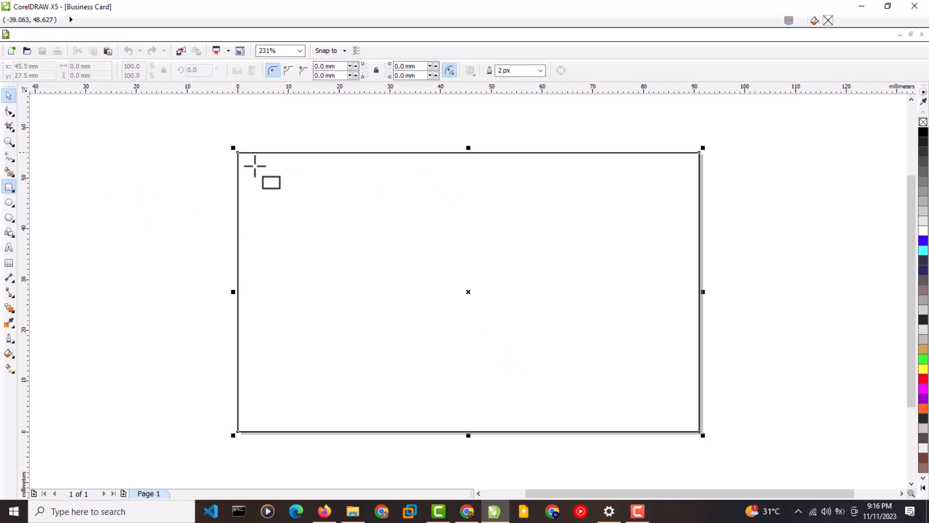
right_click(923, 122)
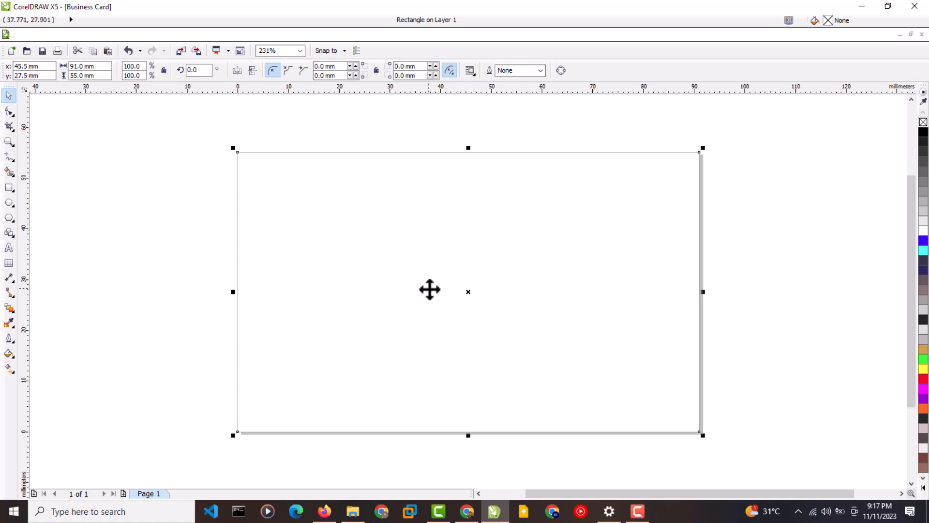
Import 'Bugfix Business cards Front' from Documents > Graphics > Bugfix Technologies > Print into CorelDRAW.
click(353, 511)
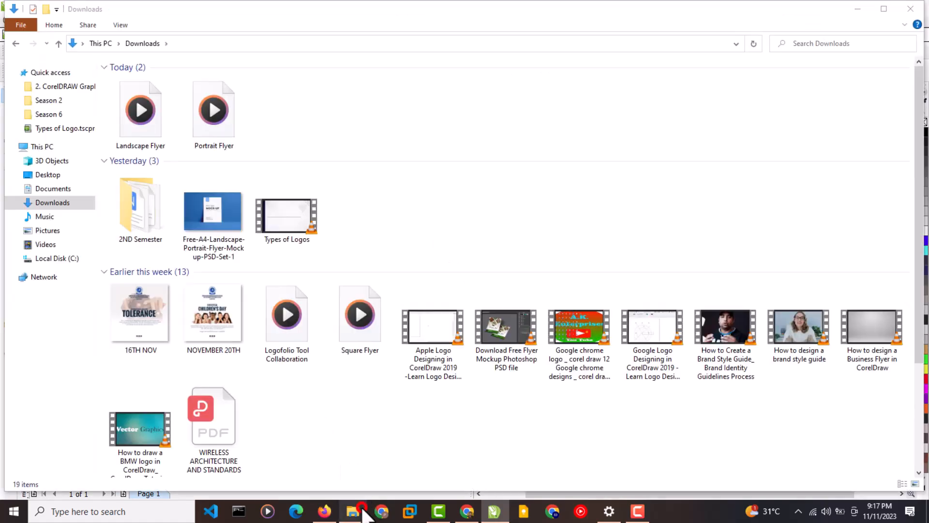
click(61, 190)
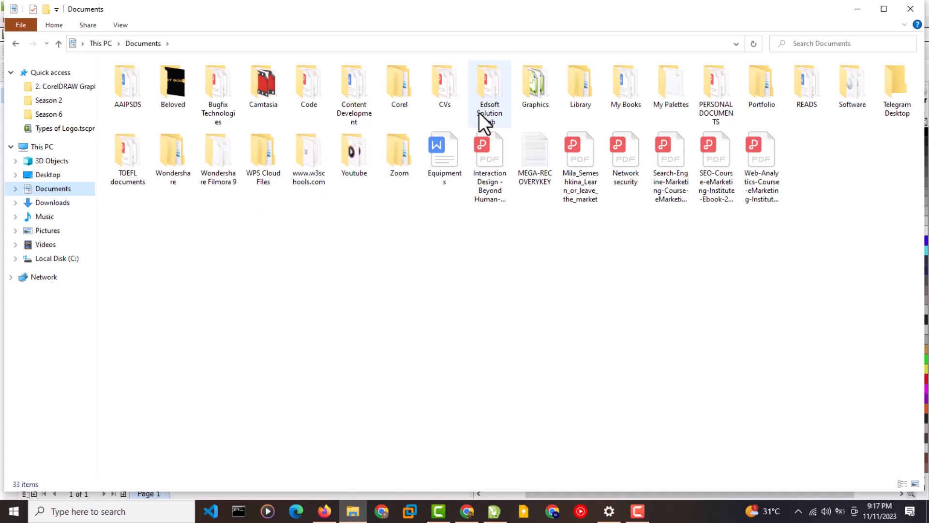
double_click(540, 104)
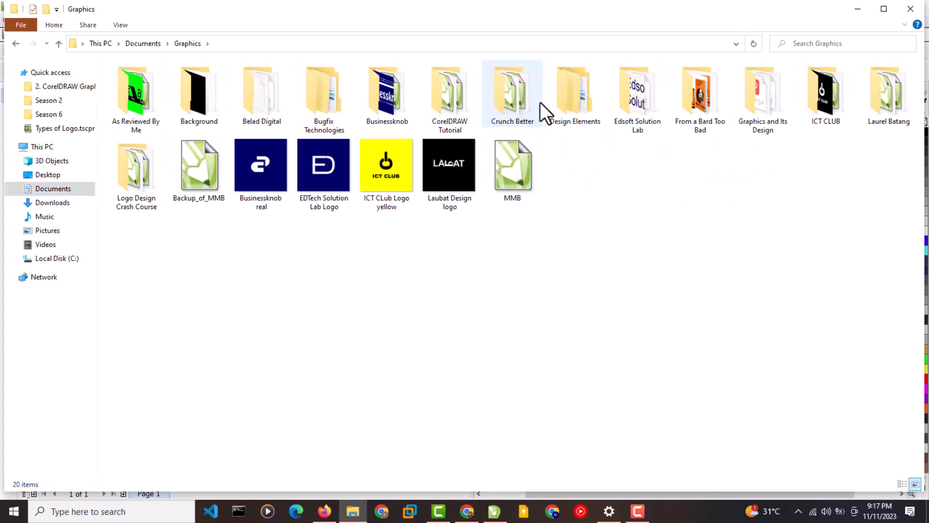
click(308, 108)
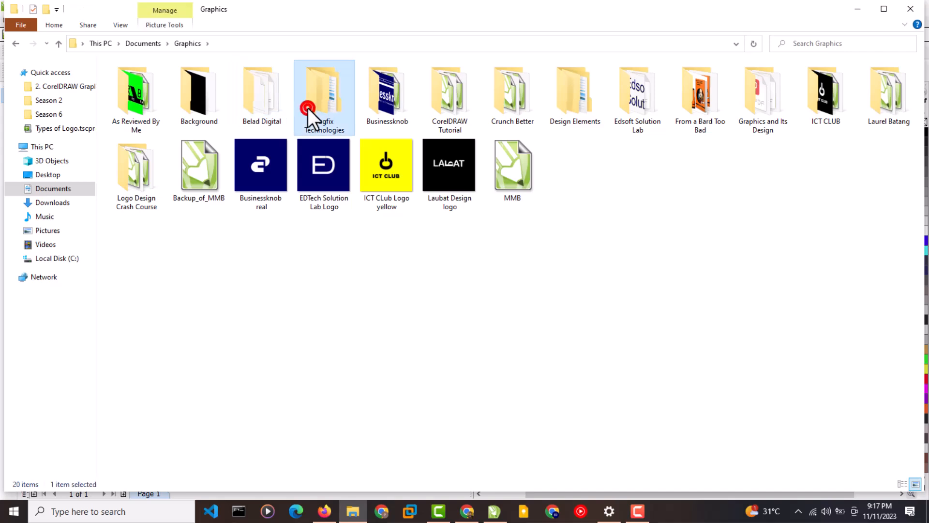
double_click(308, 109)
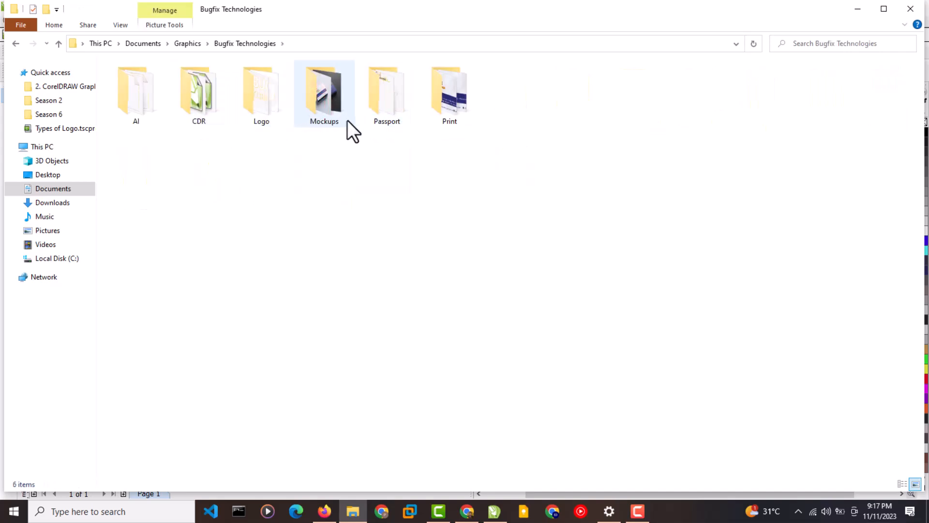
click(441, 115)
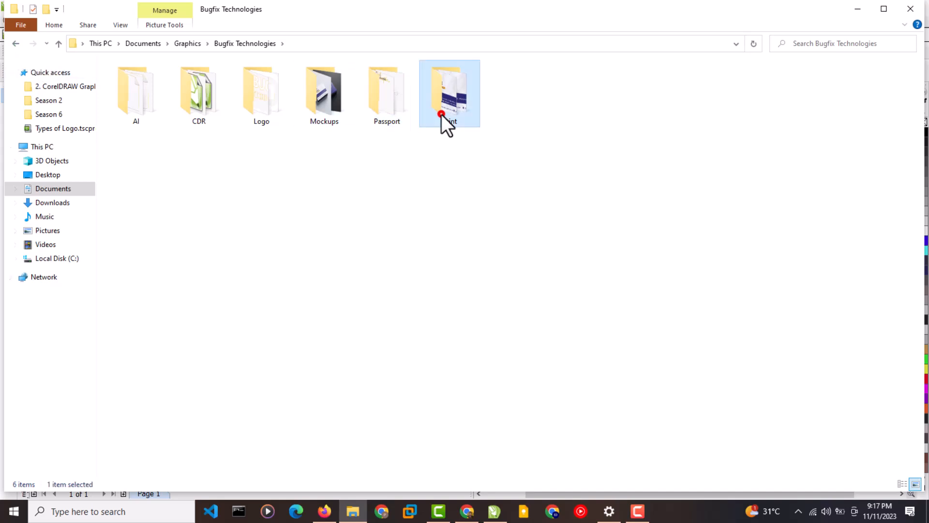
double_click(441, 115)
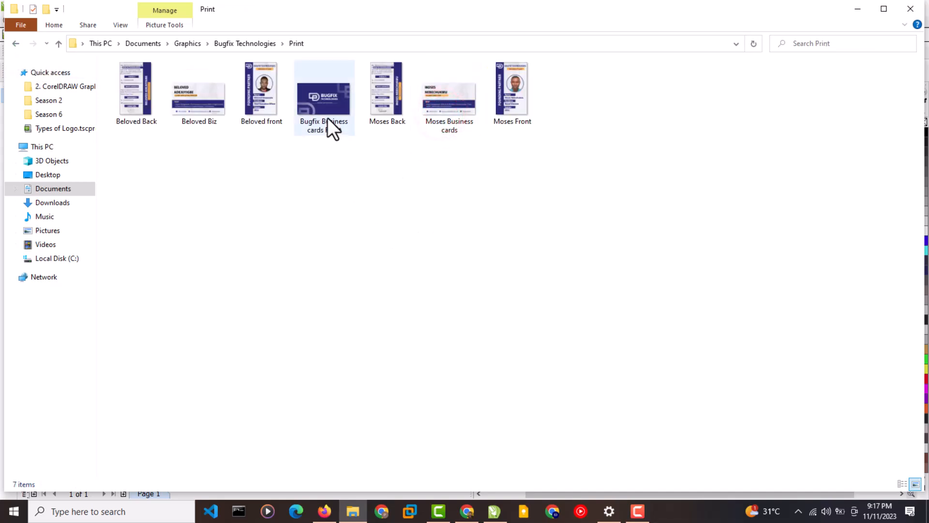
drag(329, 112, 185, 248)
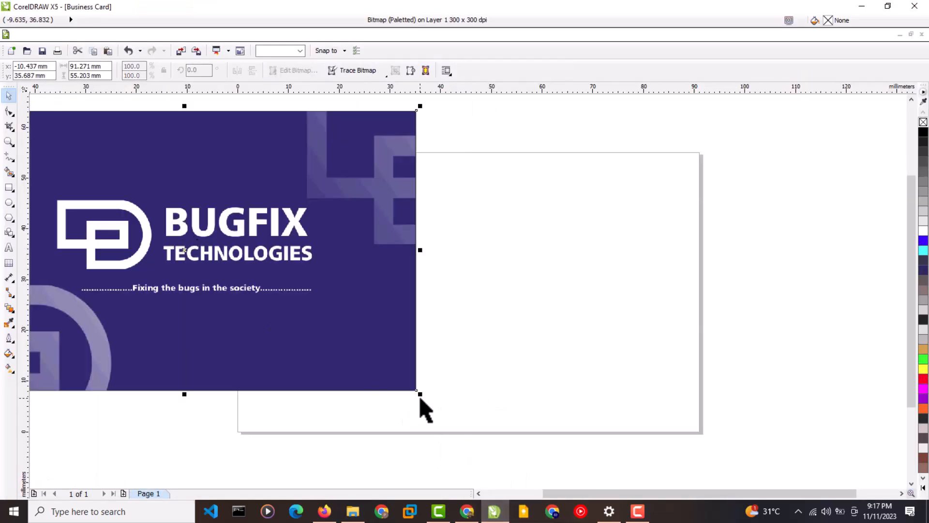
Shrink the Bugfix front card image and place it beside the page's left edge.
drag(421, 394, 257, 294)
drag(174, 237, 382, 318)
drag(469, 382, 373, 321)
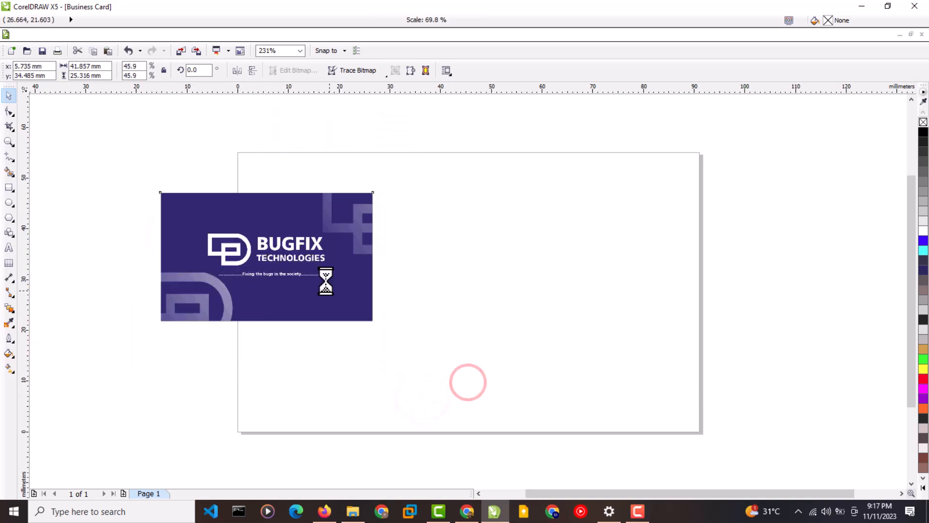
drag(326, 280, 182, 287)
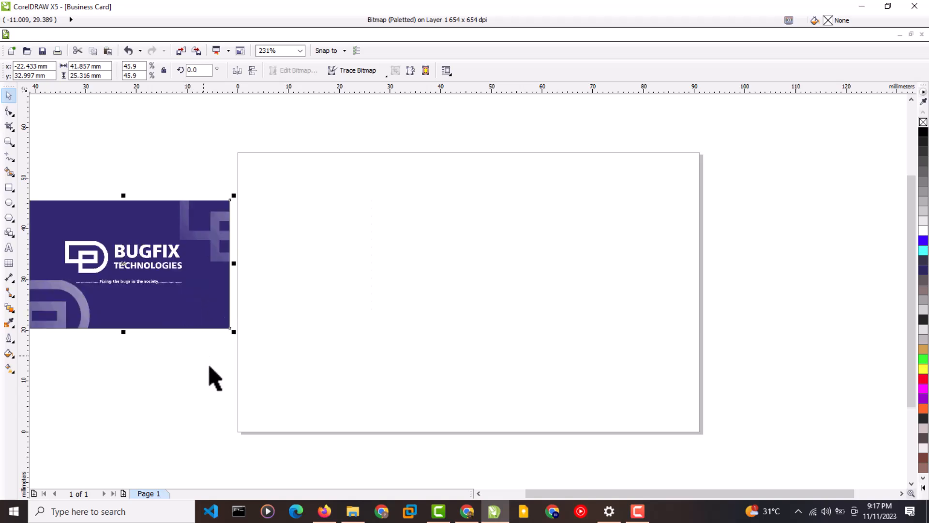
Bring in the sample card back image from the Print folder and scale both images down.
click(353, 511)
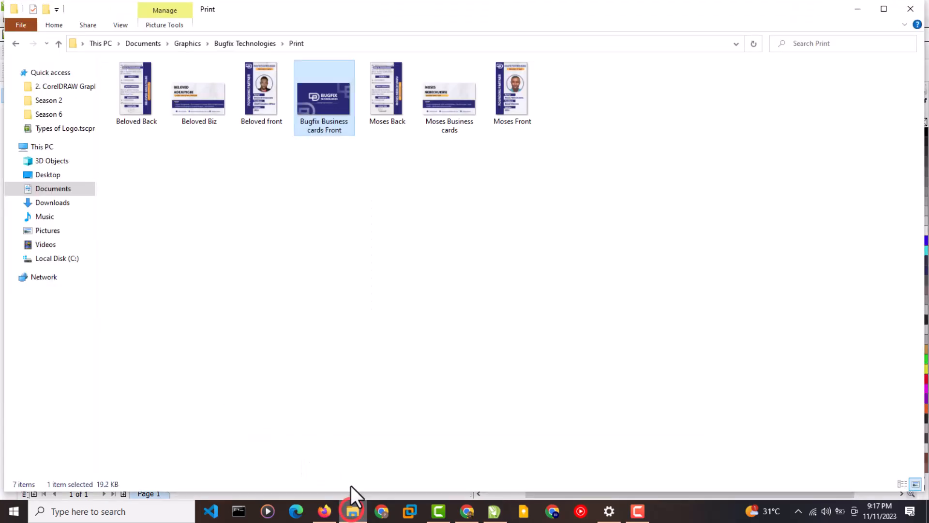
click(272, 272)
drag(201, 108, 197, 252)
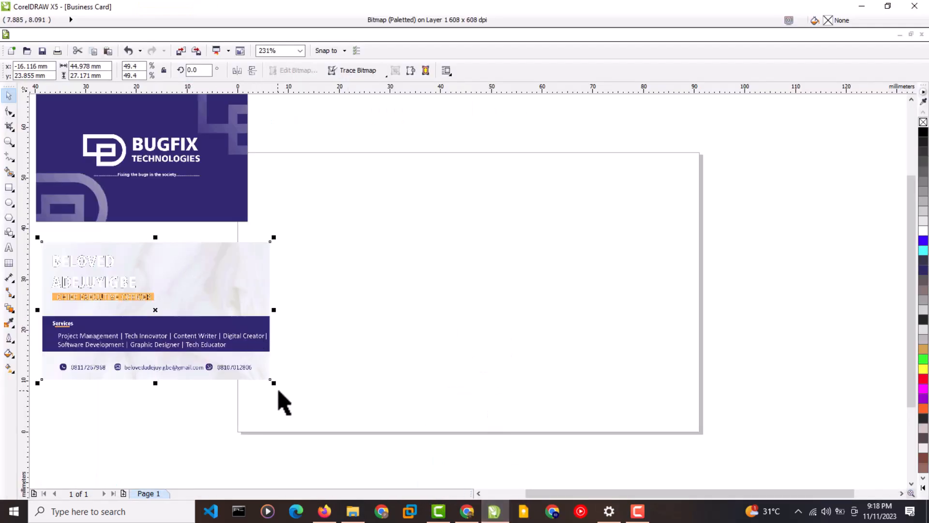
drag(274, 383, 231, 357)
click(198, 200)
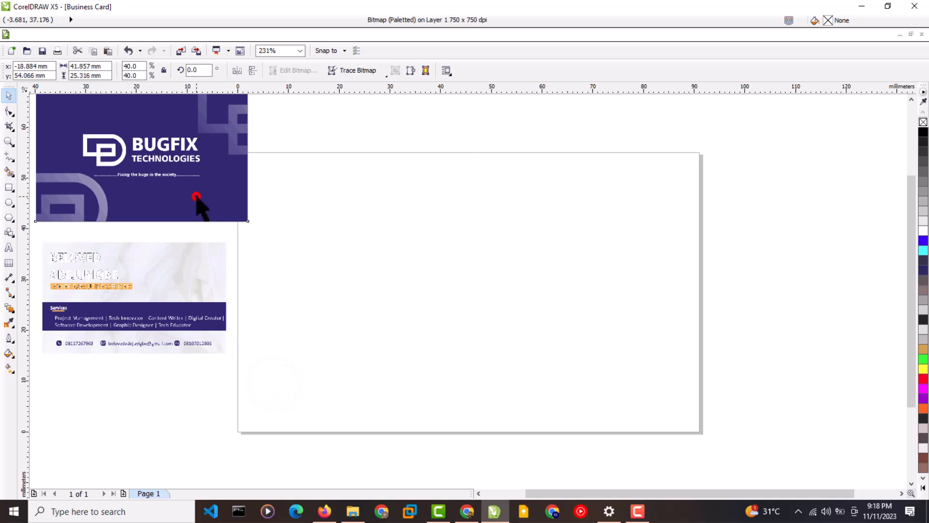
drag(249, 222, 223, 264)
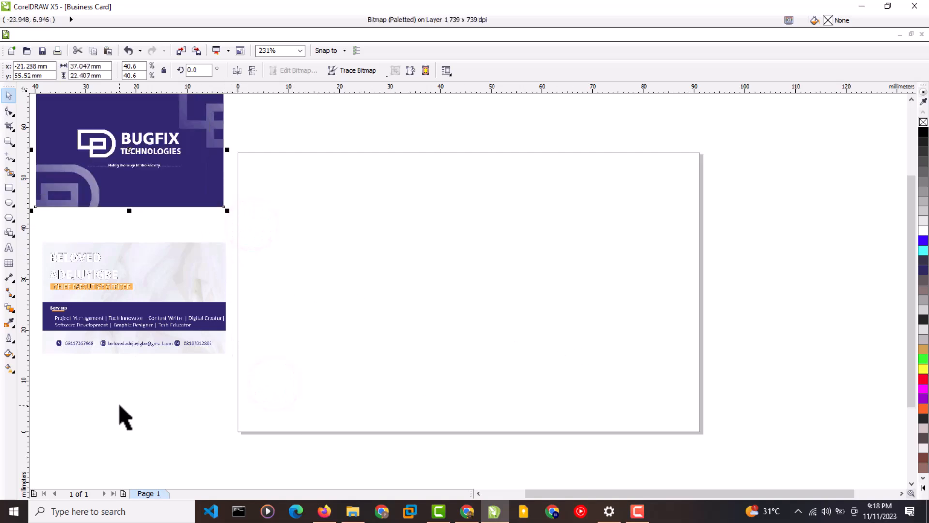
Fill the page rectangle with the BUGFIX card's navy #292973 using the Color Eyedropper.
click(9, 322)
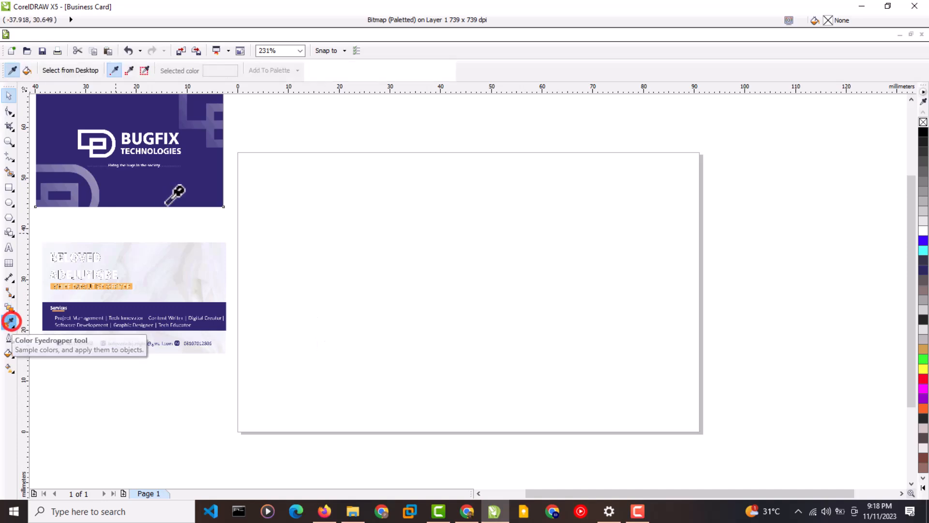
click(171, 194)
click(383, 228)
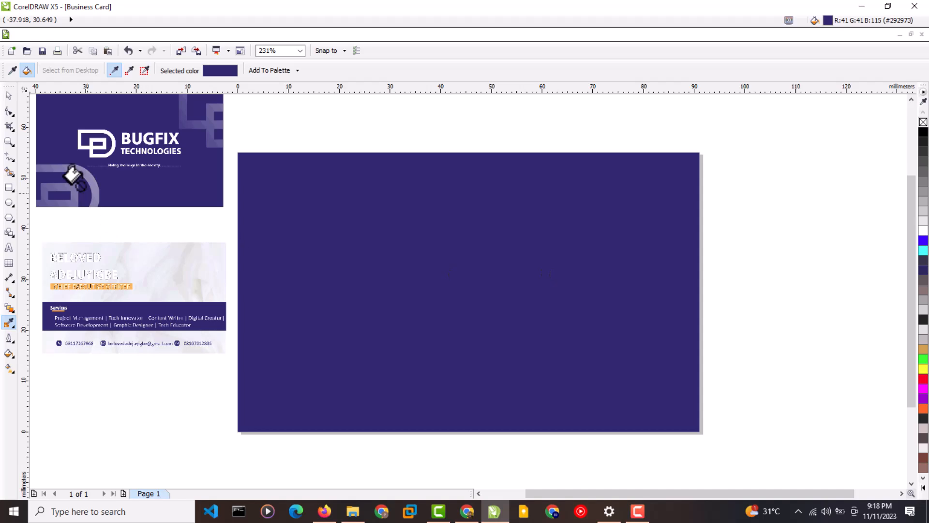
click(8, 95)
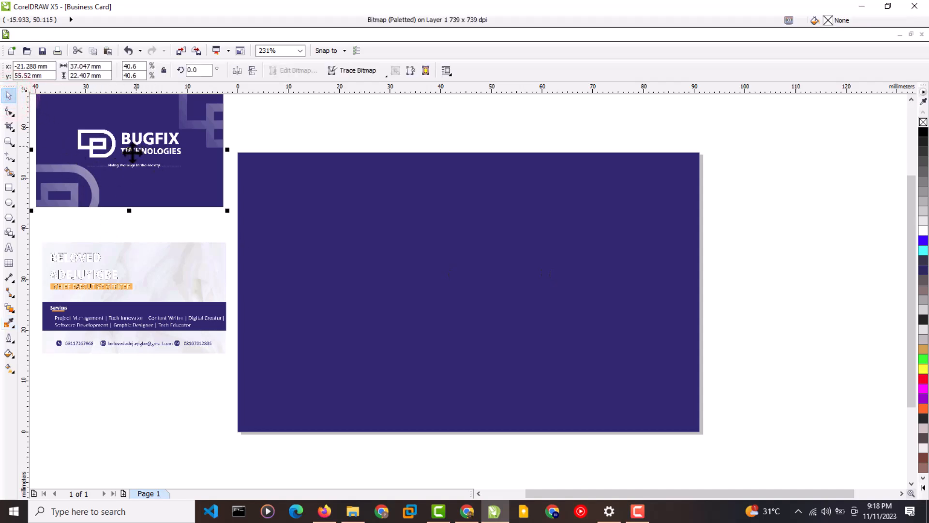
click(174, 236)
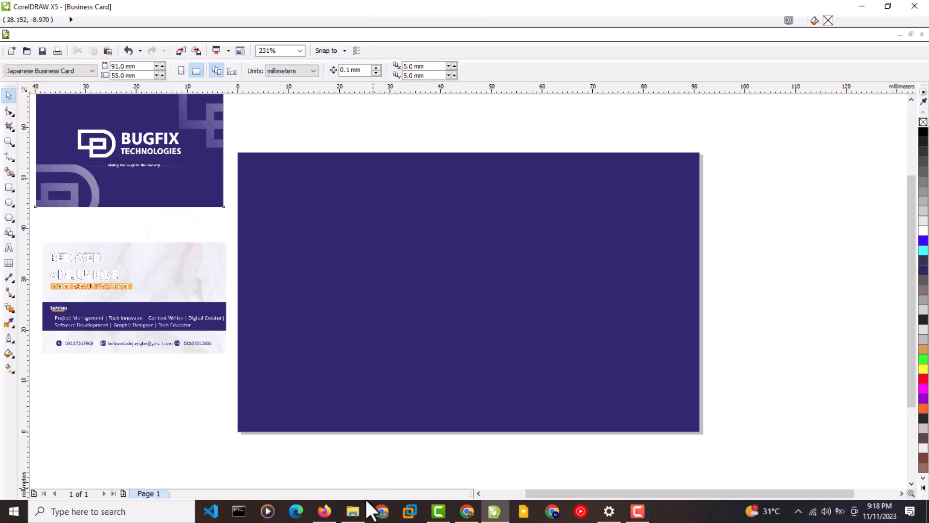
Browse File Explorer from Graphics into Bugfix Technologies > Logo.
click(353, 511)
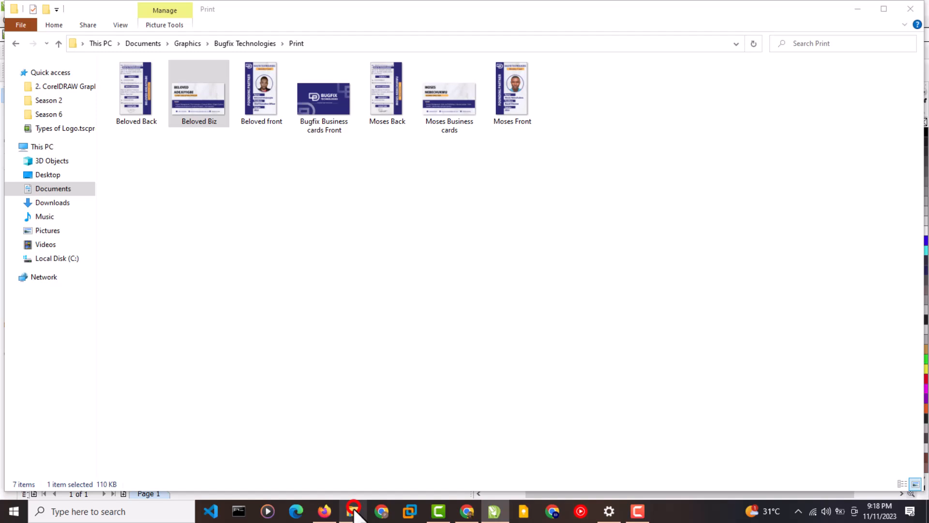
click(198, 42)
click(298, 97)
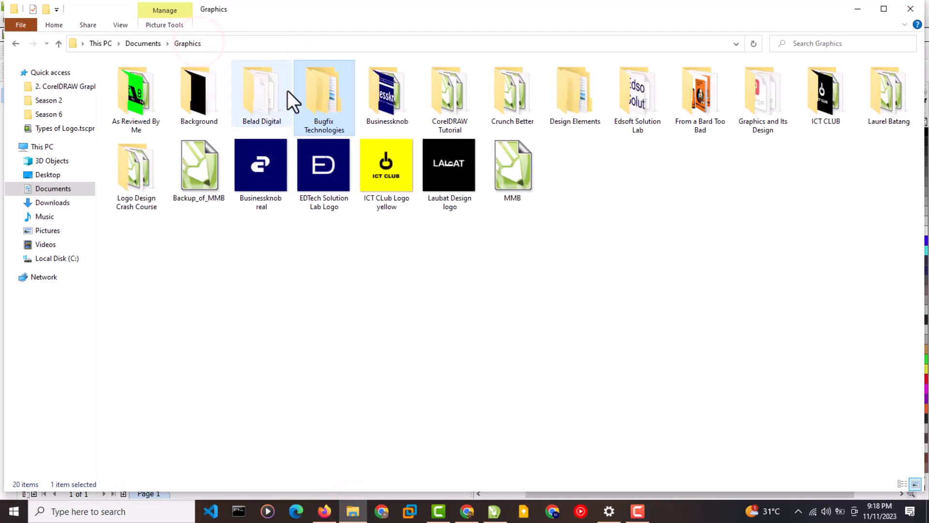
double_click(337, 111)
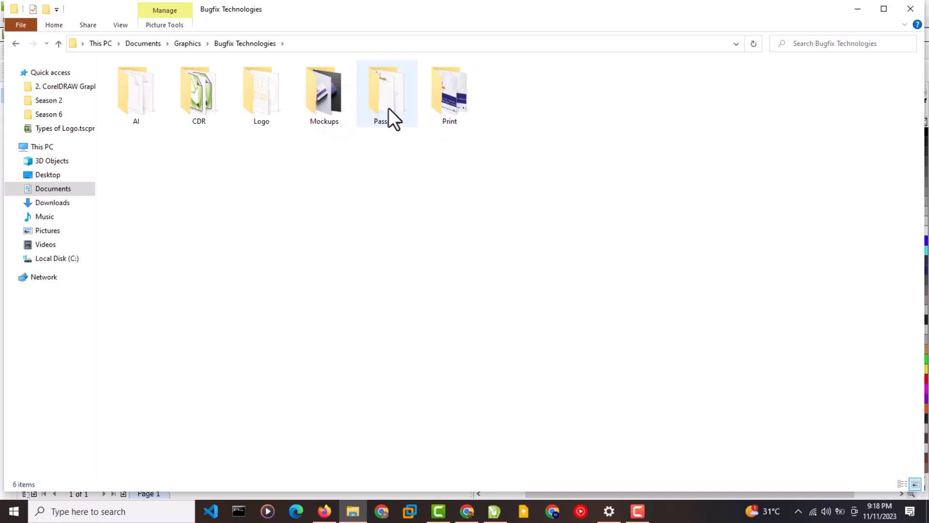
double_click(264, 115)
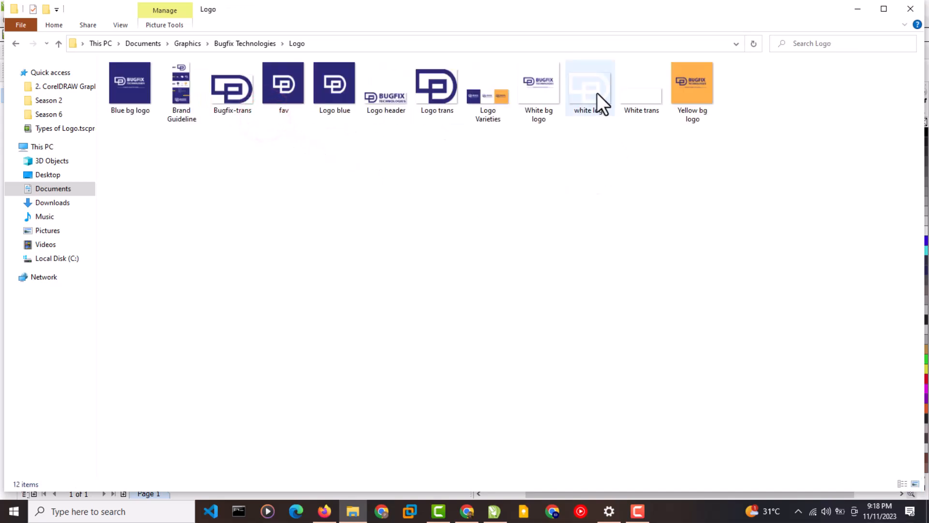
Import the 'White trans' logo file and lay it over the navy card.
drag(632, 102, 557, 234)
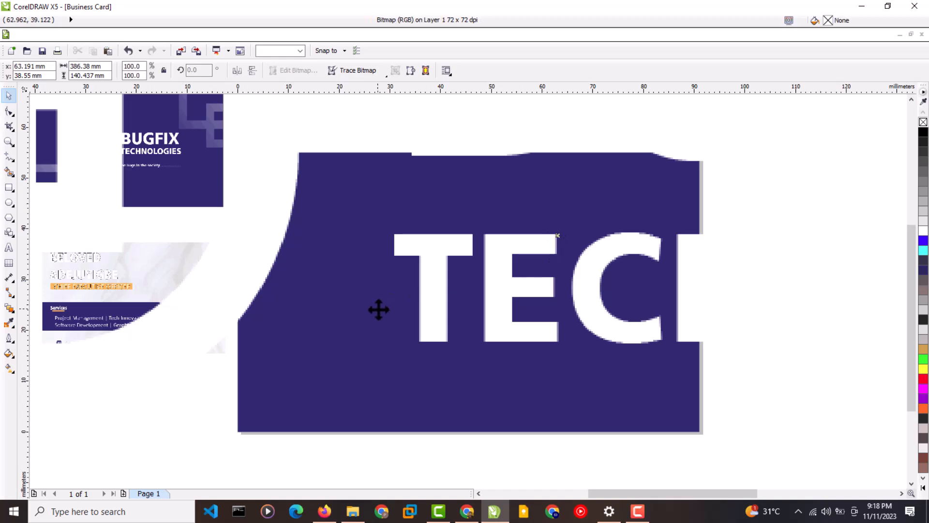
drag(377, 309, 506, 231)
drag(269, 352, 126, 363)
drag(95, 365, 118, 398)
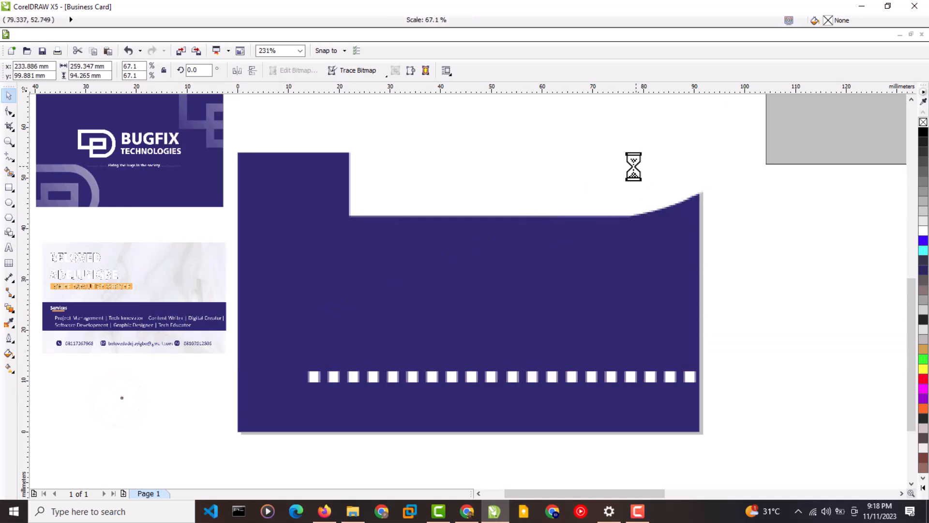
drag(761, 179, 347, 384)
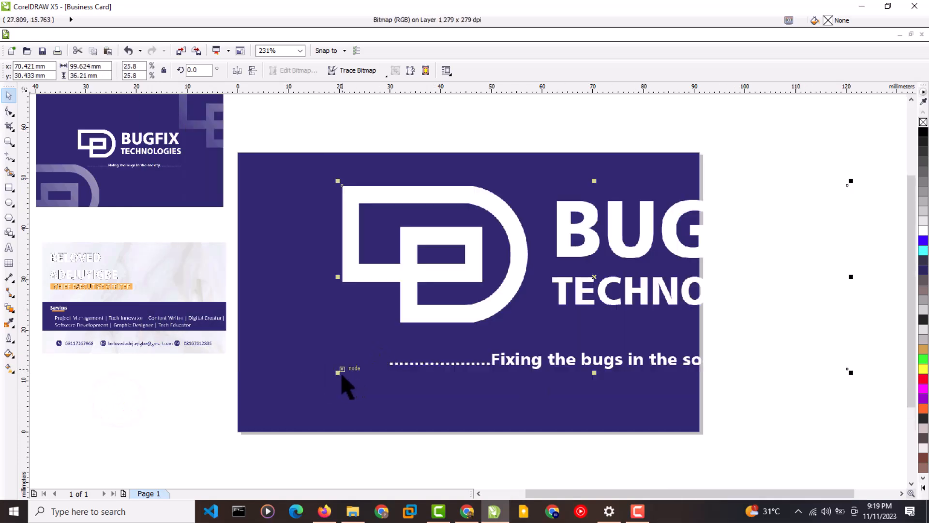
click(333, 377)
click(452, 317)
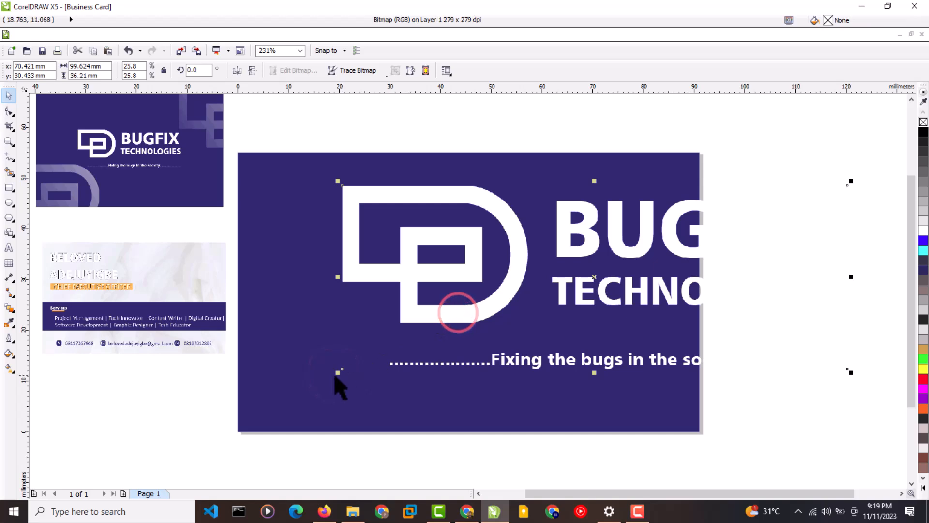
Shrink the BUGFIX TECHNOLOGIES logo to about 12% and centre it on the card.
drag(342, 369, 542, 313)
drag(664, 244, 443, 279)
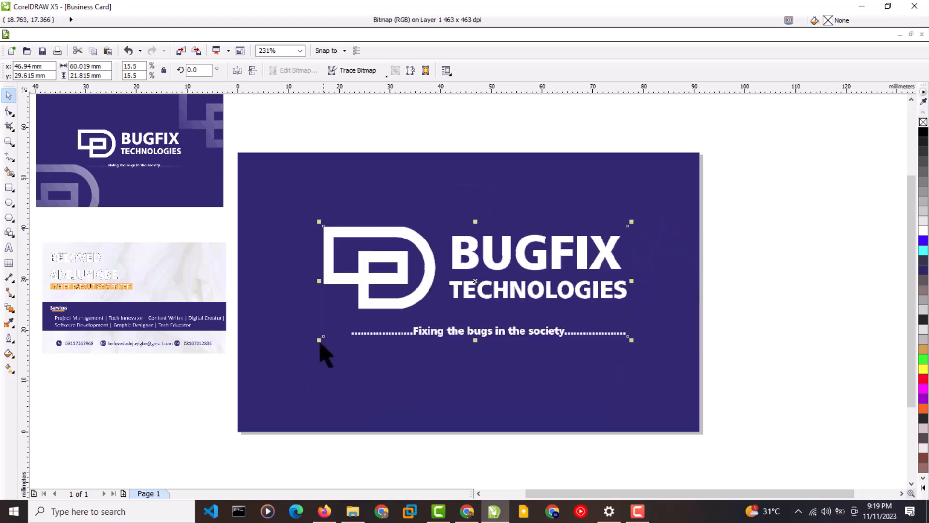
drag(321, 337, 397, 308)
drag(513, 268, 480, 275)
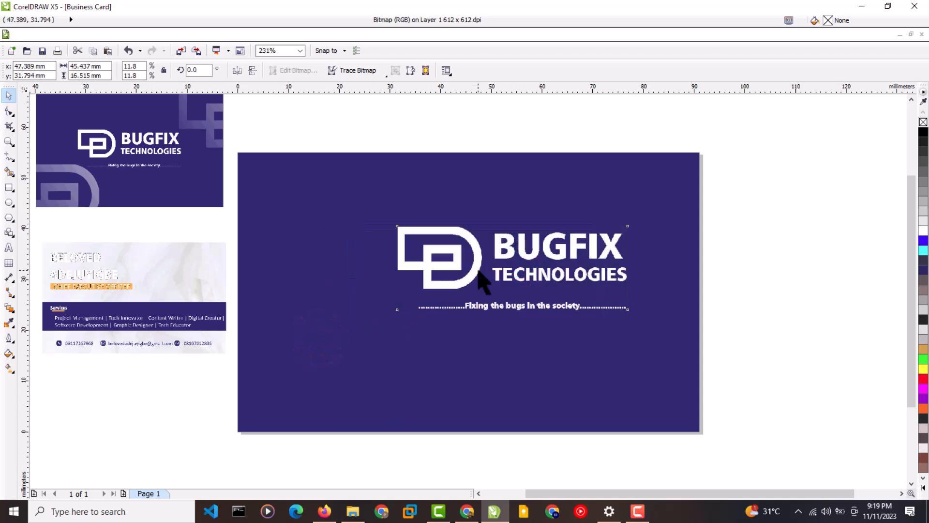
click(744, 297)
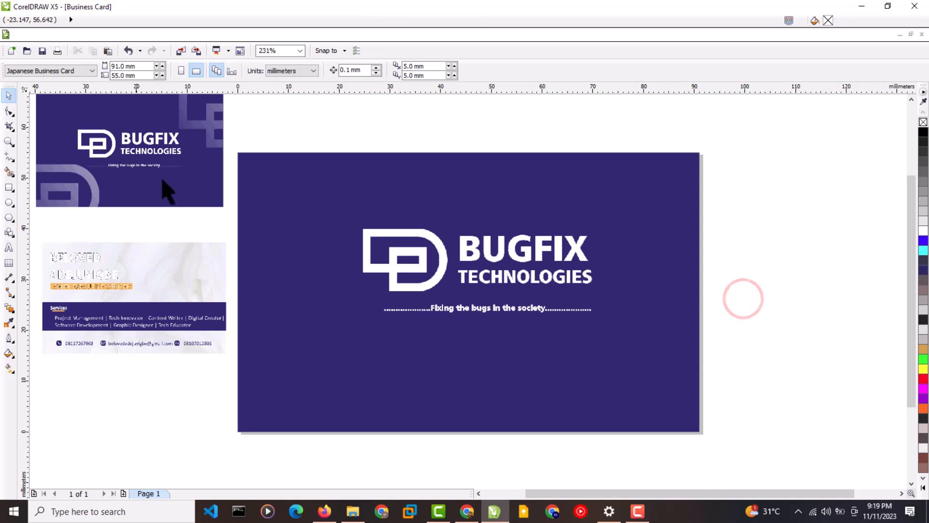
drag(425, 283, 421, 293)
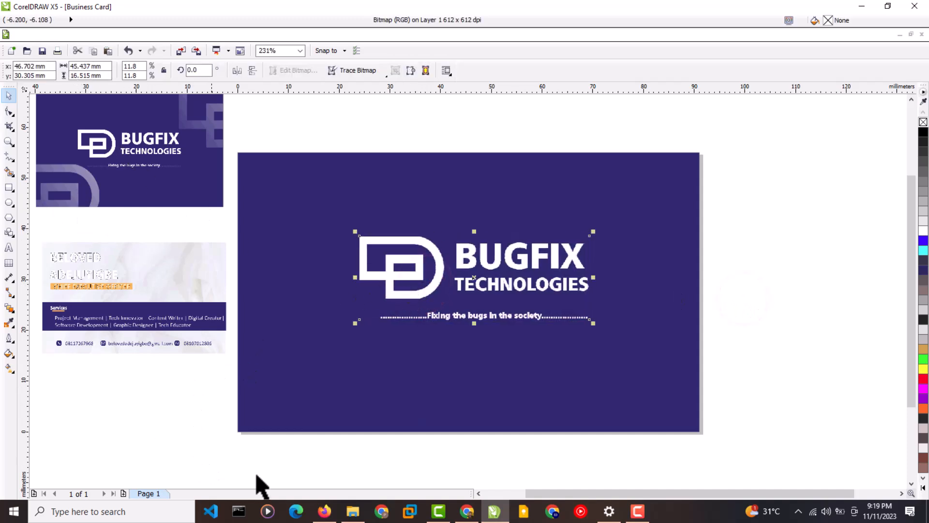
Drag the 'white logo' file from the Logo folder toward CorelDRAW.
click(352, 512)
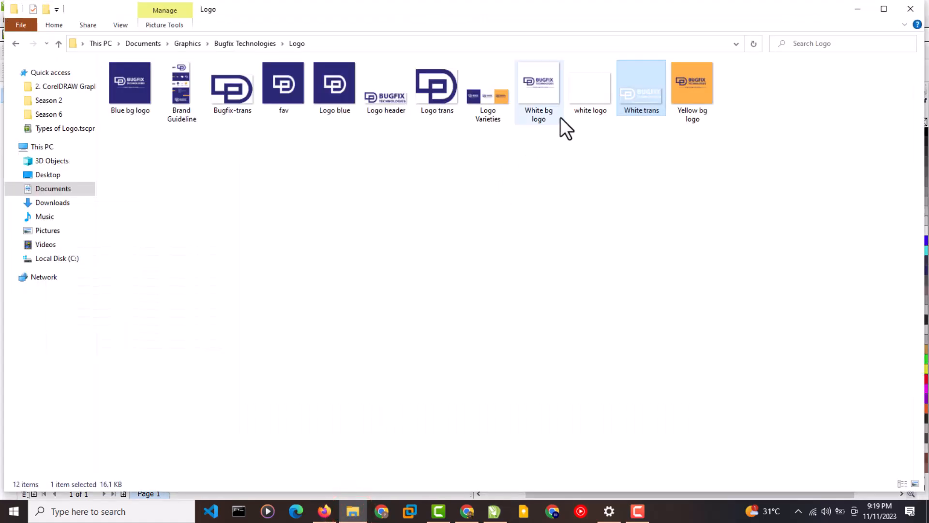
drag(587, 100, 466, 435)
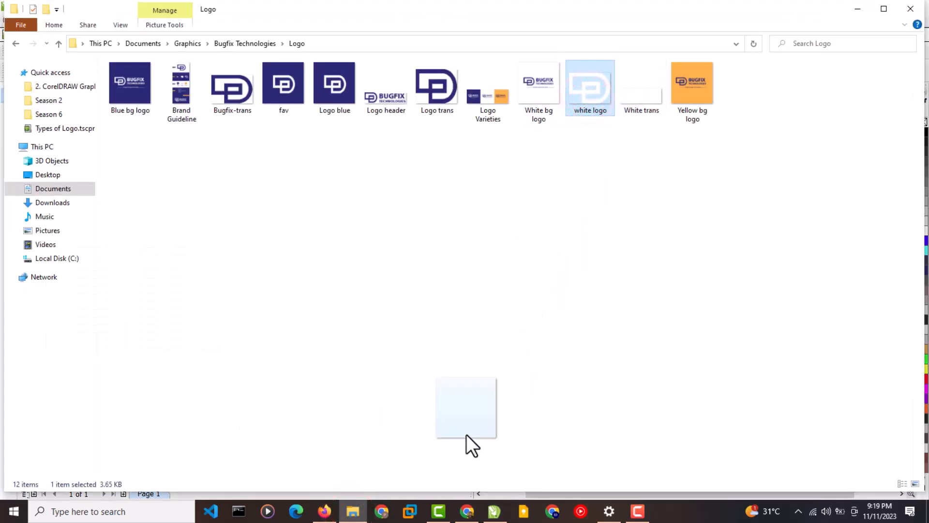
drag(488, 498, 581, 314)
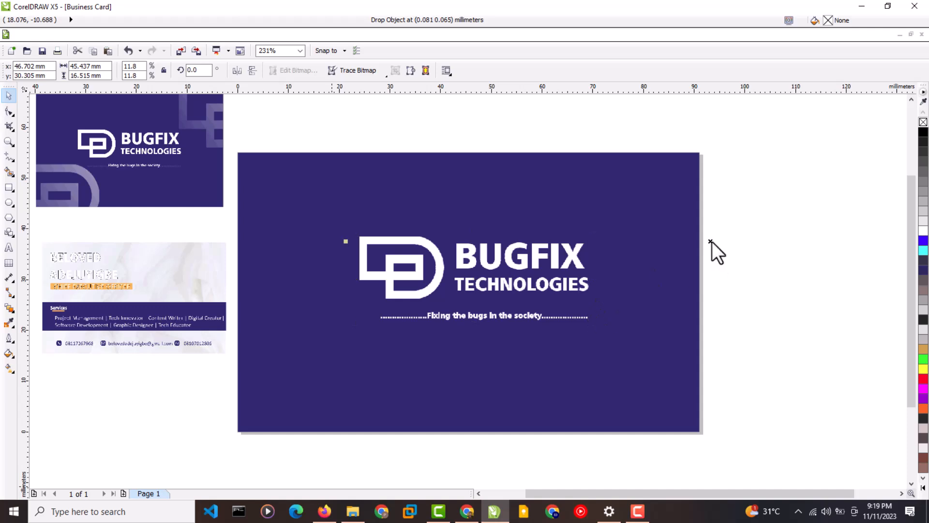
Drop the white D logo icon, scale it to about 19.2%, and place it at the card's top-right corner.
drag(710, 241, 710, 242)
drag(378, 361, 398, 249)
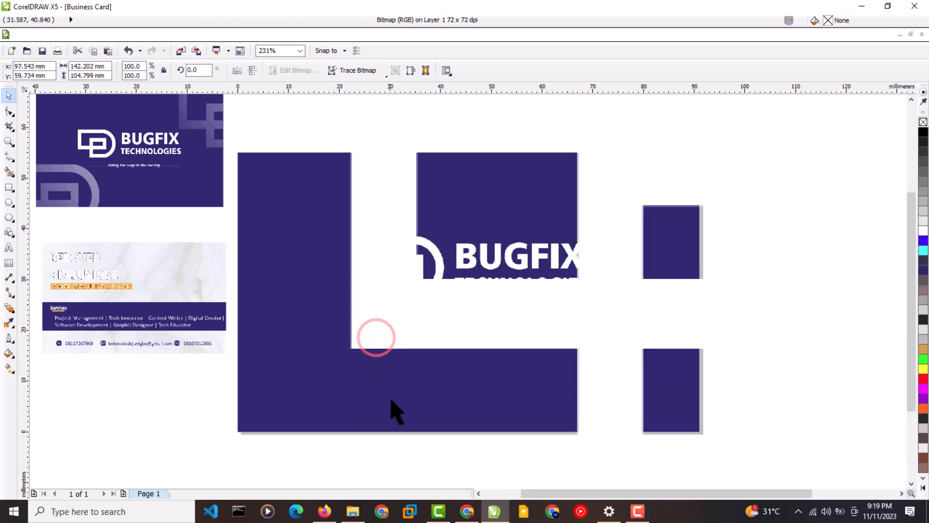
drag(370, 400, 740, 249)
drag(789, 104, 818, 226)
drag(849, 170, 624, 287)
drag(617, 334, 717, 261)
drag(785, 218, 792, 326)
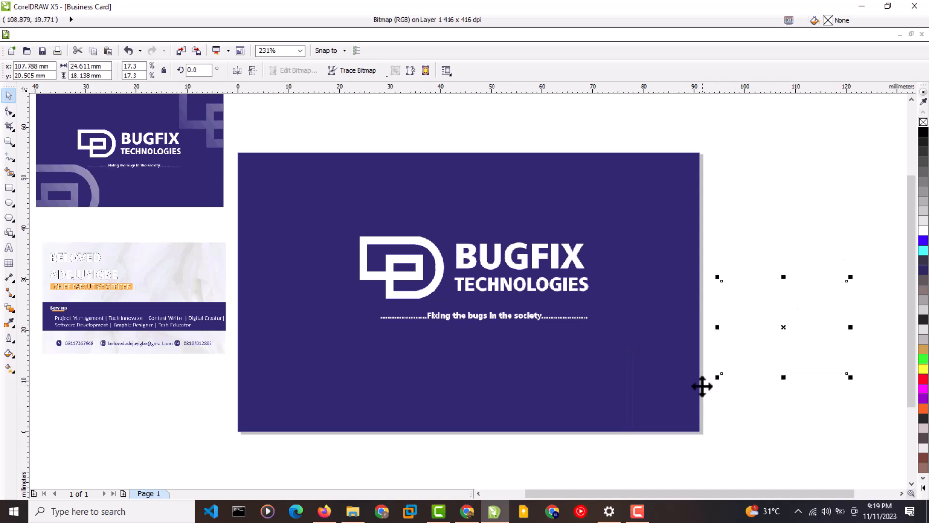
drag(720, 378, 716, 379)
drag(774, 319, 512, 402)
Duplicate the D logo with Ctrl+D and move the copies off the card to the right.
key(ctrl+d)
drag(678, 321, 758, 347)
drag(559, 416, 816, 207)
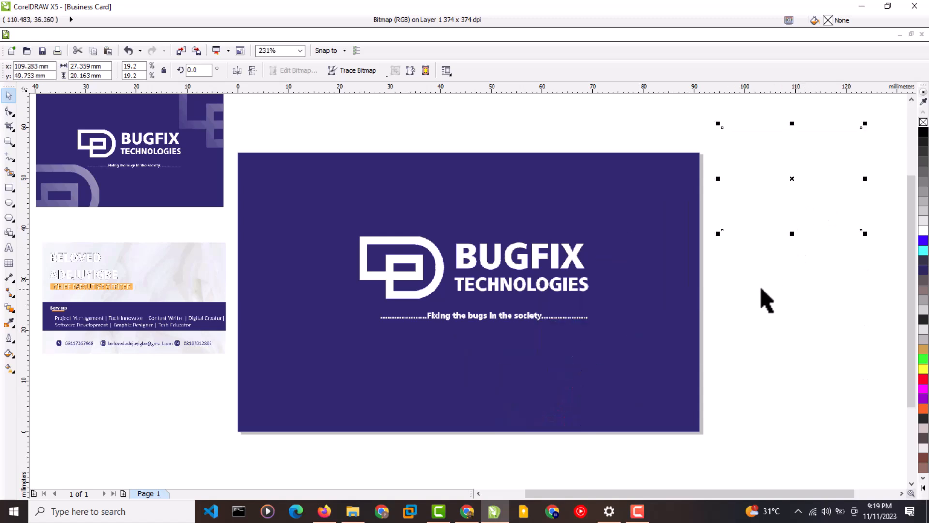
key(Escape)
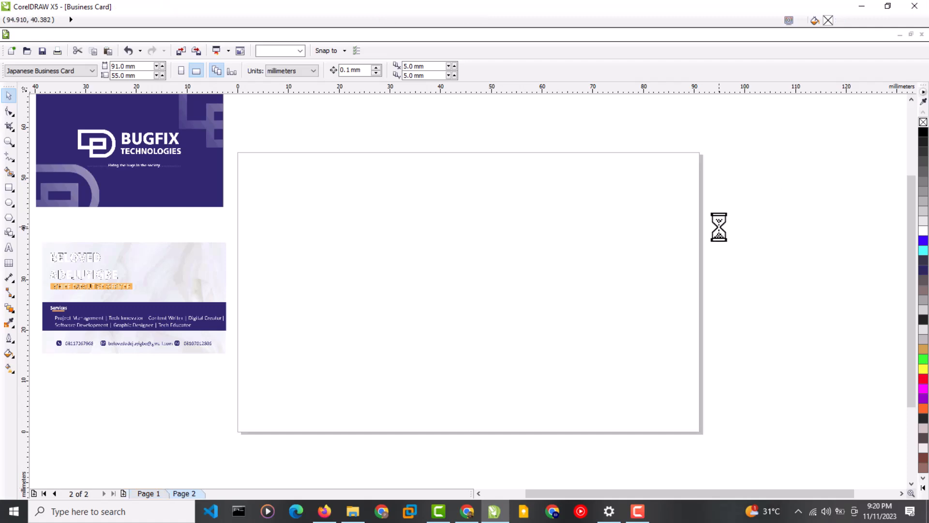
Cover Page 2 with a page-sized 91 × 55 mm rectangle filled black.
double_click(9, 187)
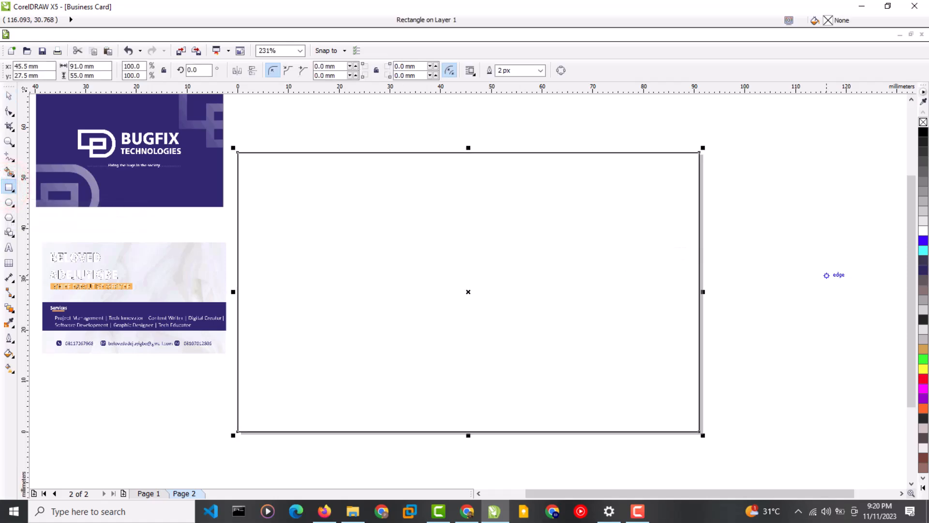
click(924, 136)
Select the two white D logos beside the page and centre them horizontally on Page 2's black card.
click(809, 239)
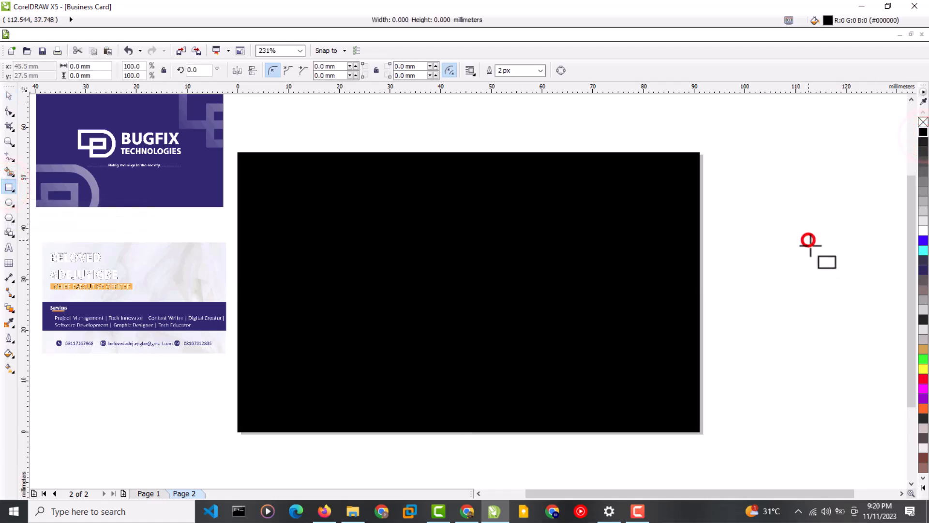
click(789, 303)
click(8, 95)
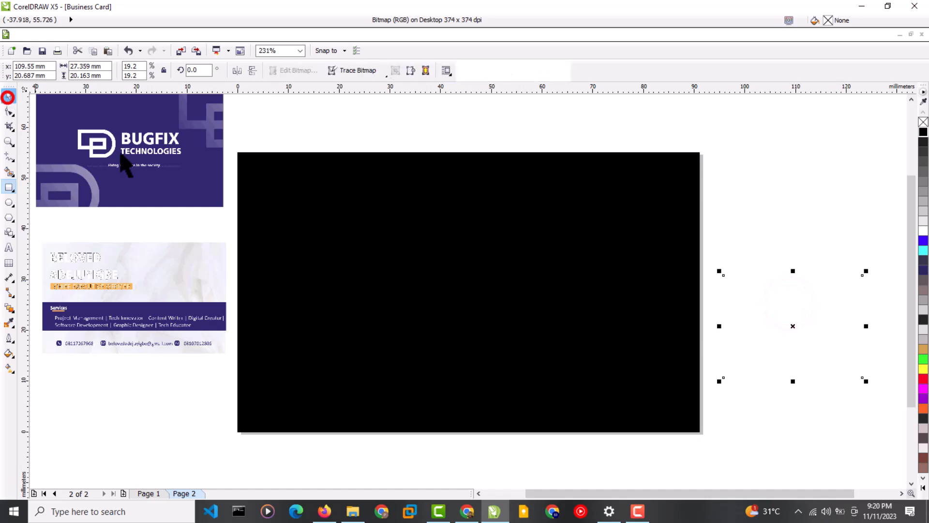
click(870, 446)
drag(871, 446, 715, 129)
drag(786, 259, 500, 346)
drag(868, 450, 701, 104)
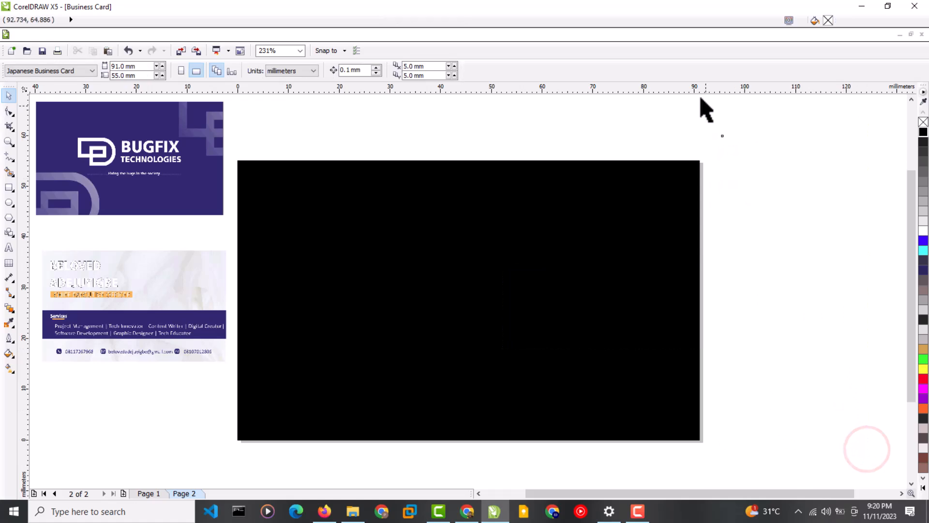
click(792, 261)
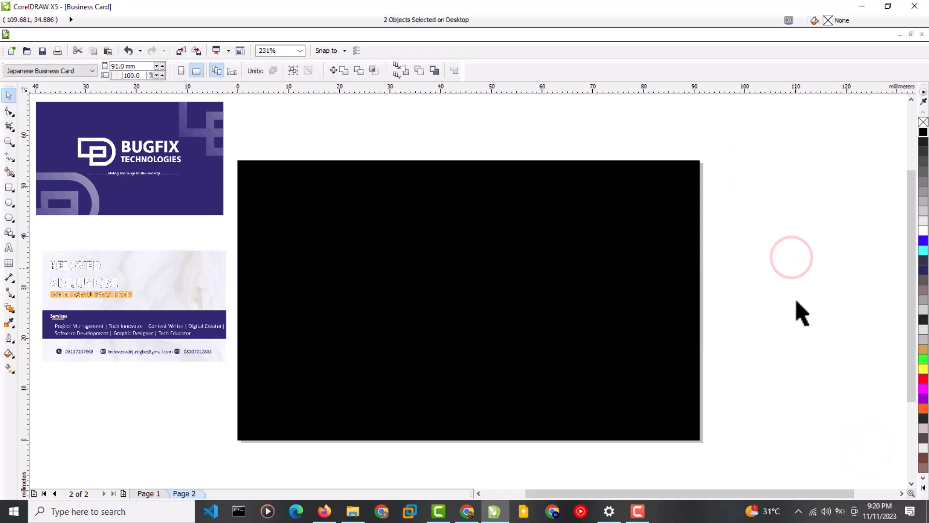
click(798, 278)
key(p)
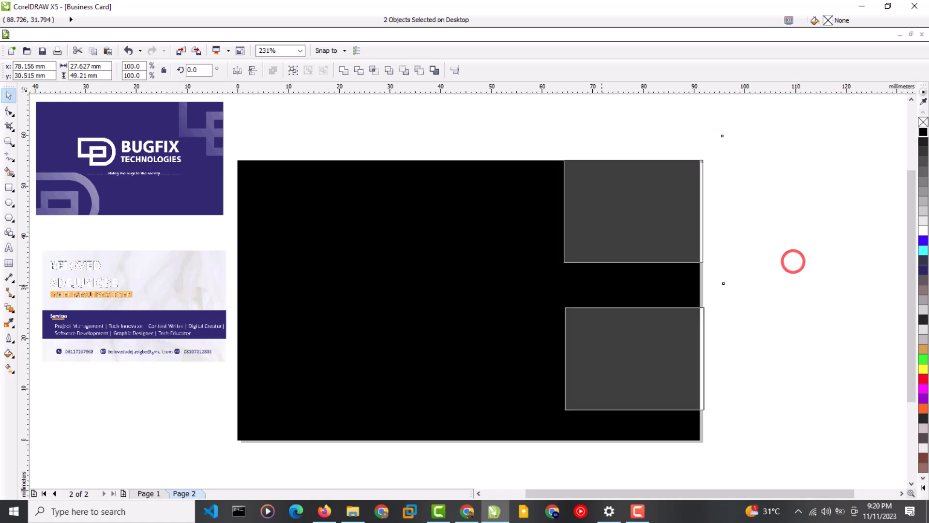
click(794, 335)
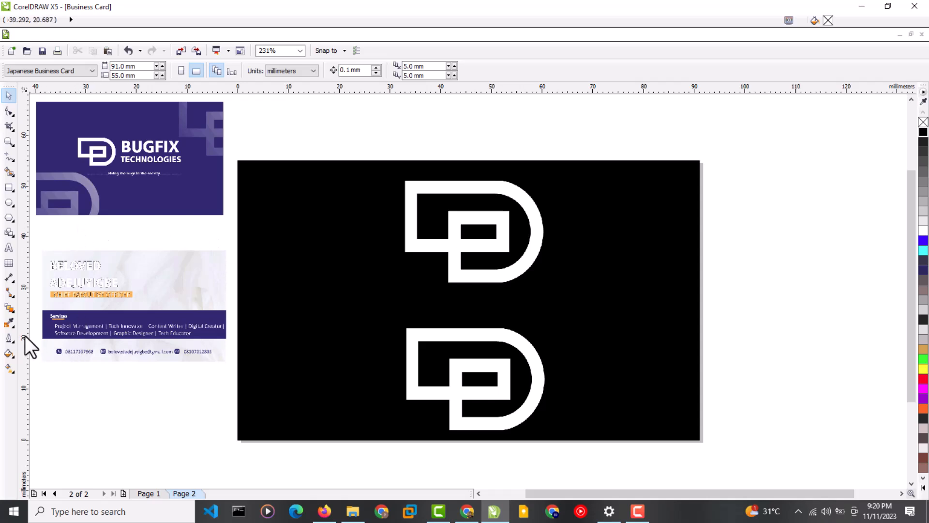
Fade the top D logo with a linear transparency.
click(13, 312)
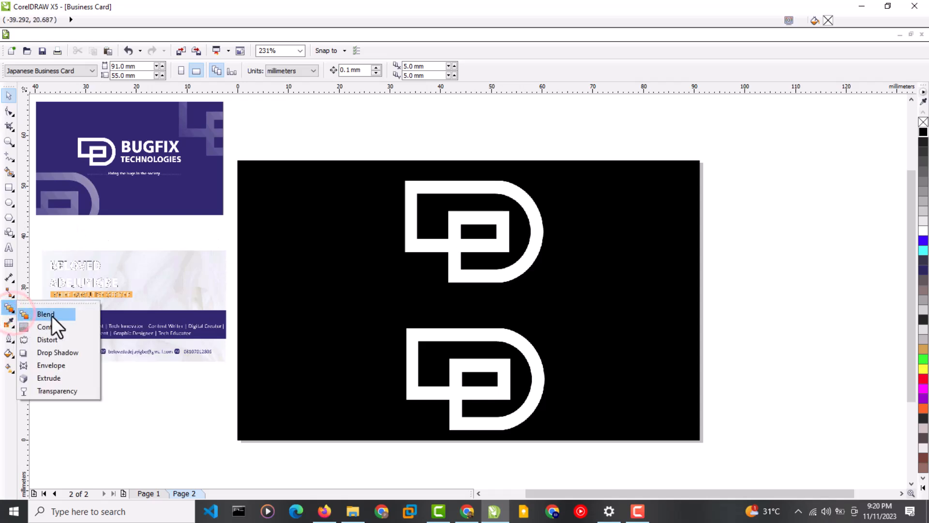
click(71, 391)
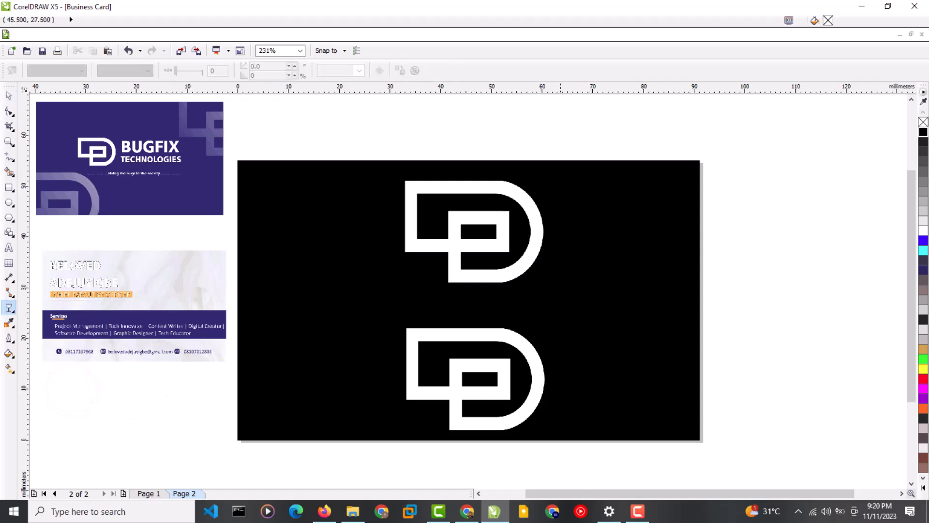
click(585, 158)
click(508, 192)
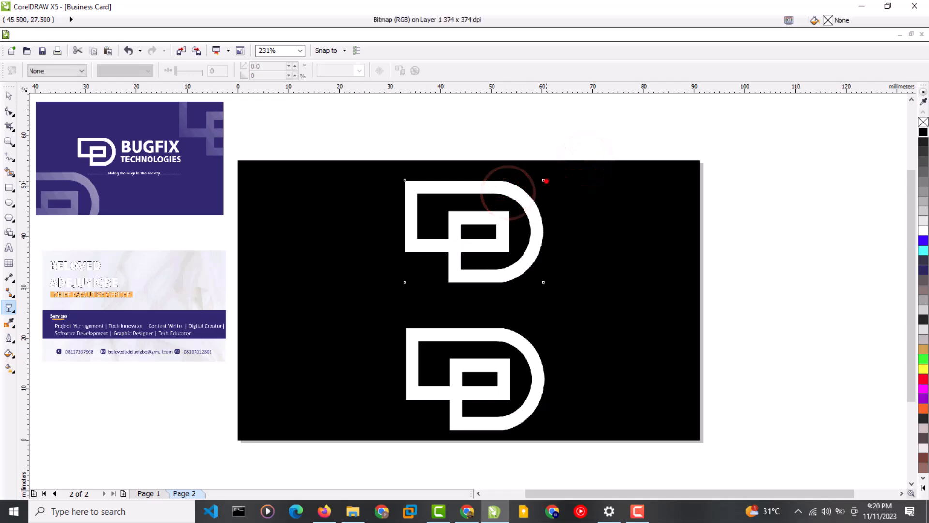
drag(543, 180, 390, 290)
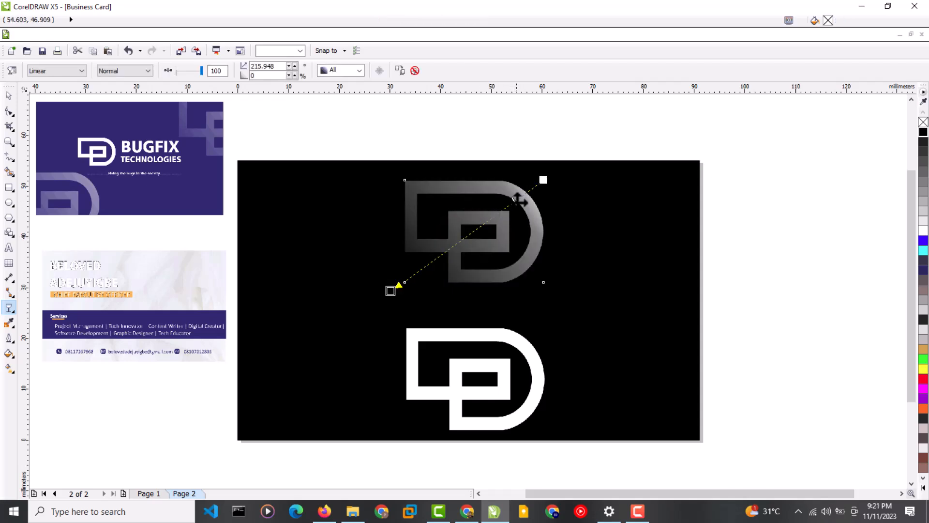
Remove the bottom D logo and move the faded logo off the card to the right.
click(9, 95)
key(Tab)
click(518, 352)
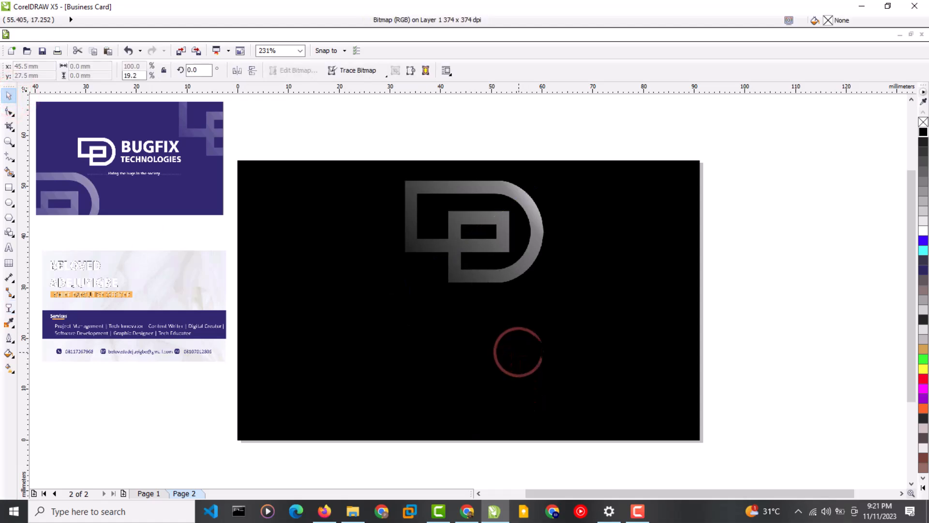
click(509, 271)
drag(473, 279, 818, 343)
Select the faded graphic beside the page and go to Page 1.
click(647, 349)
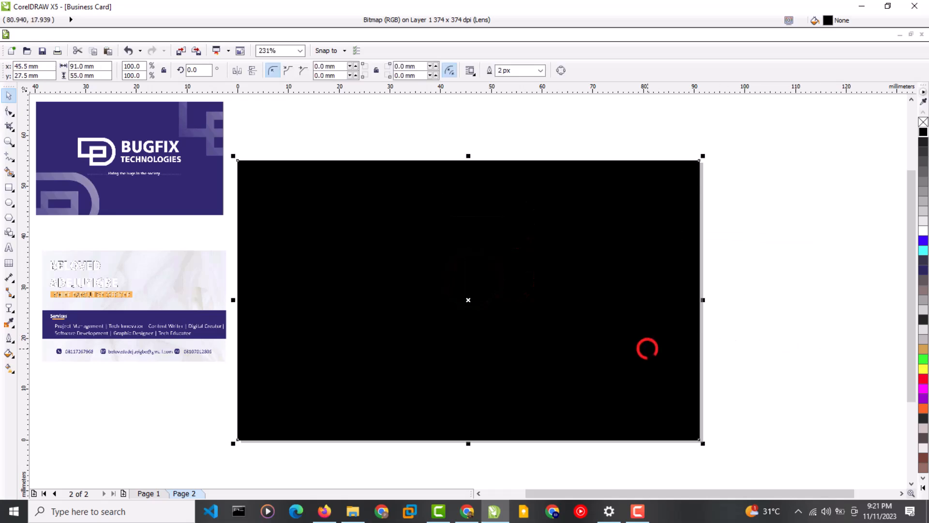
click(803, 302)
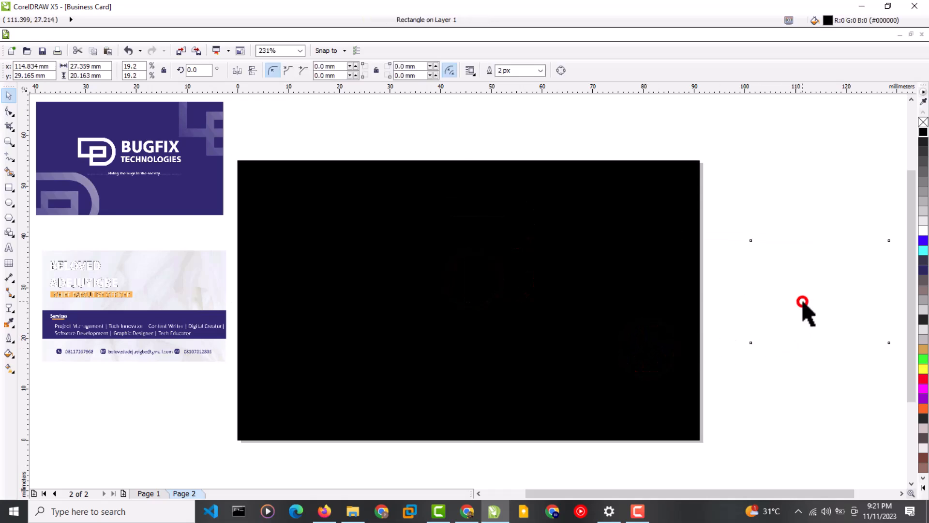
click(158, 493)
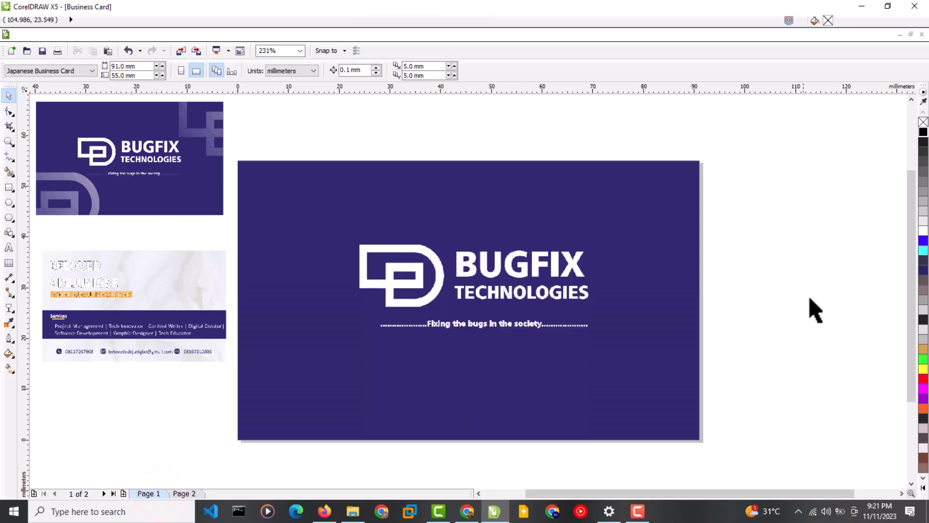
Try the faded D graphics on the card's top-right and bottom-left corners.
click(821, 295)
drag(822, 294, 664, 213)
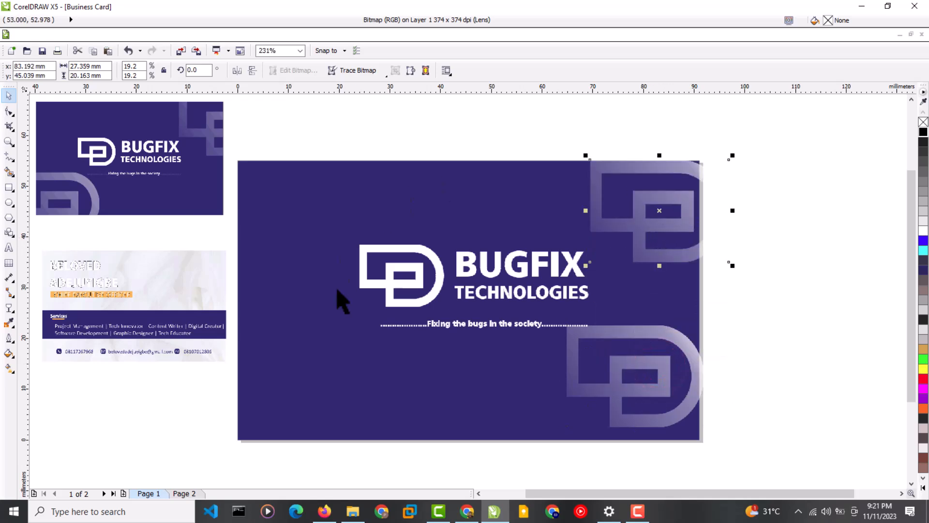
drag(604, 205, 631, 209)
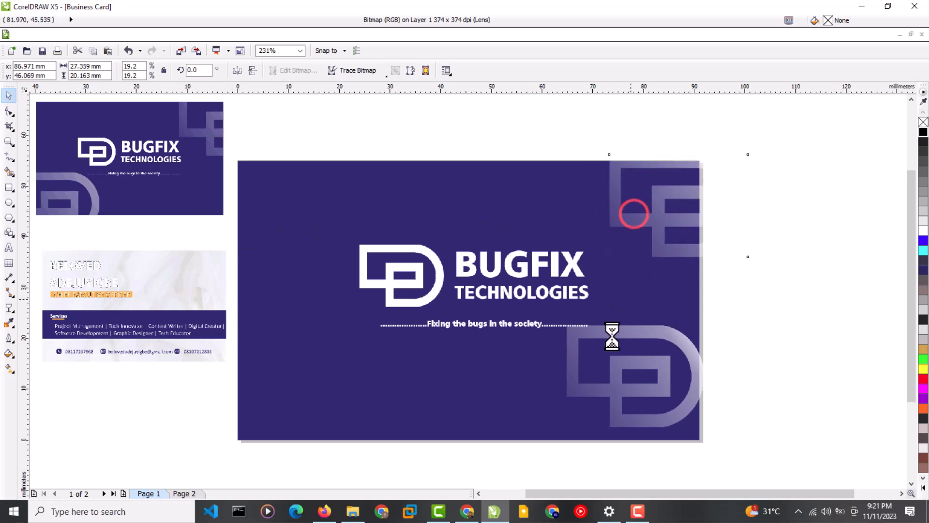
drag(626, 377, 240, 434)
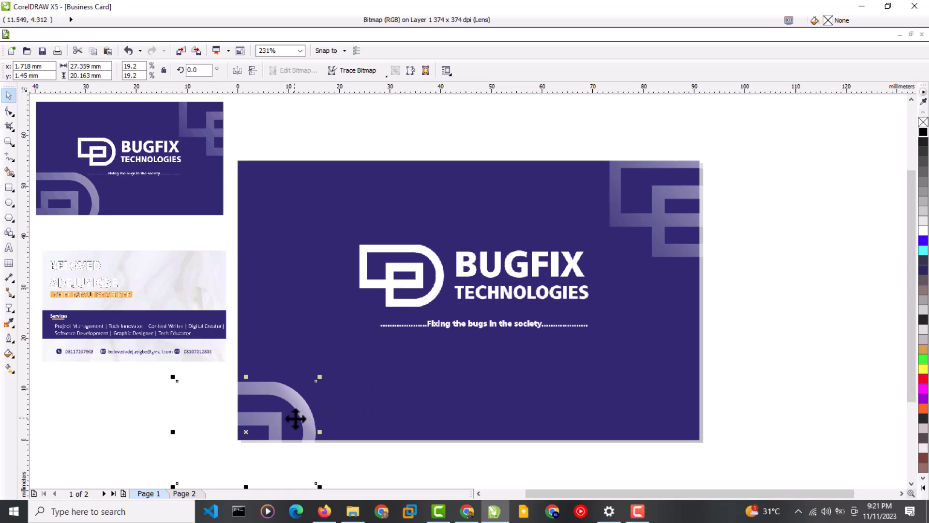
Move both faded graphics back off the card.
drag(672, 224, 786, 224)
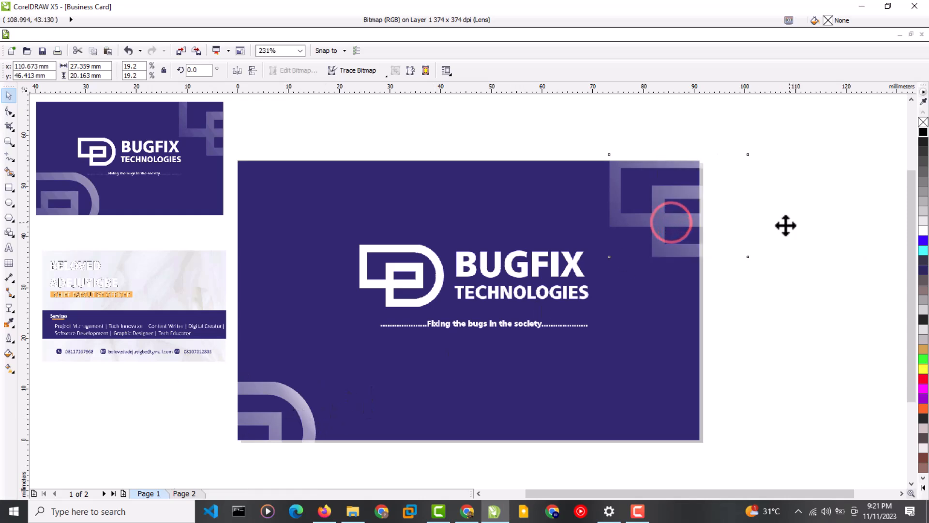
click(290, 422)
drag(276, 428, 170, 430)
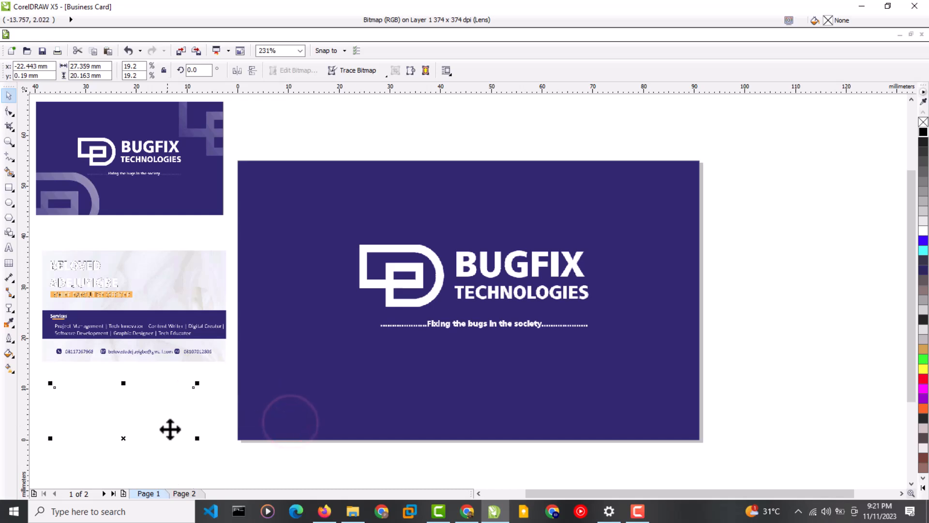
PowerClip the faded D graphic into the navy card and position it at the bottom-left corner.
click(165, 35)
click(232, 199)
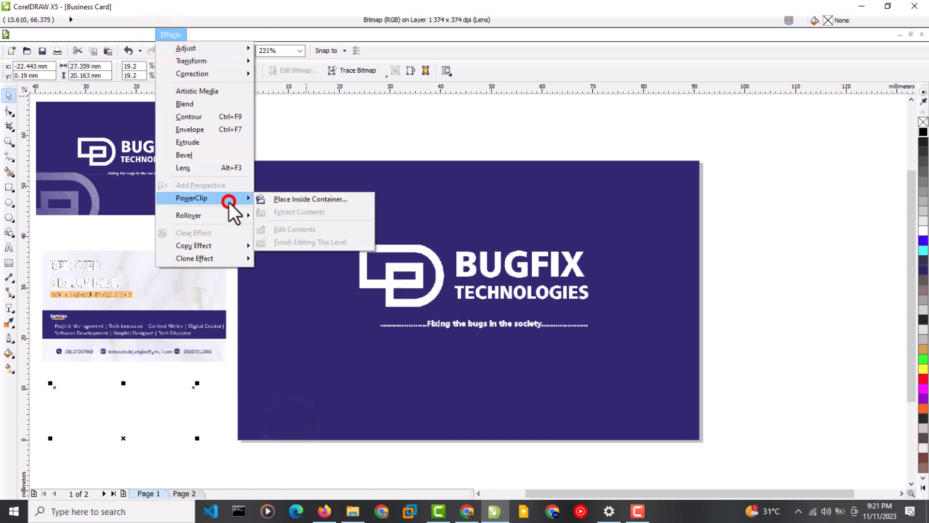
click(287, 200)
click(254, 418)
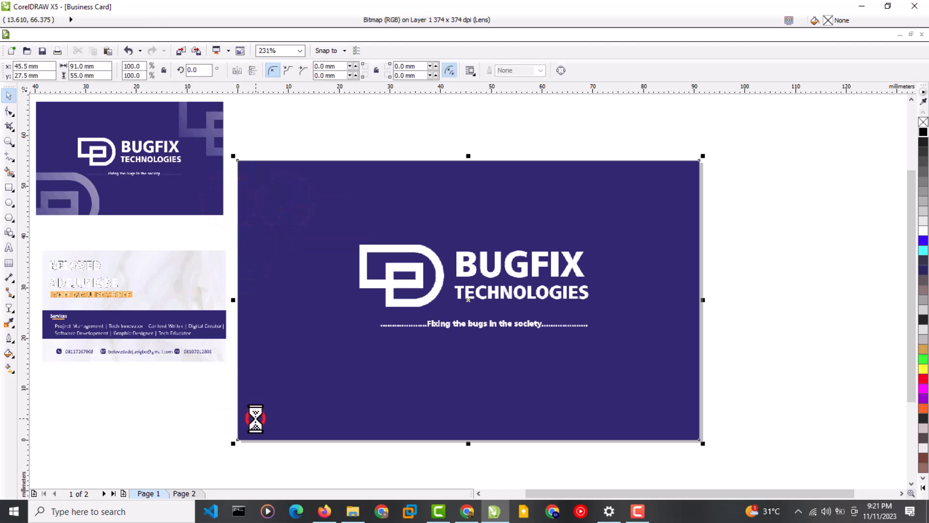
right_click(272, 259)
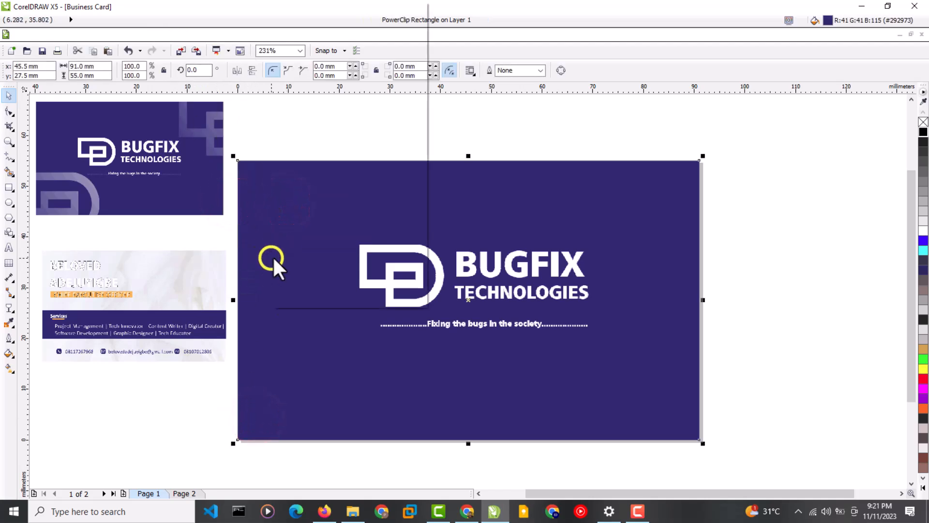
click(301, 19)
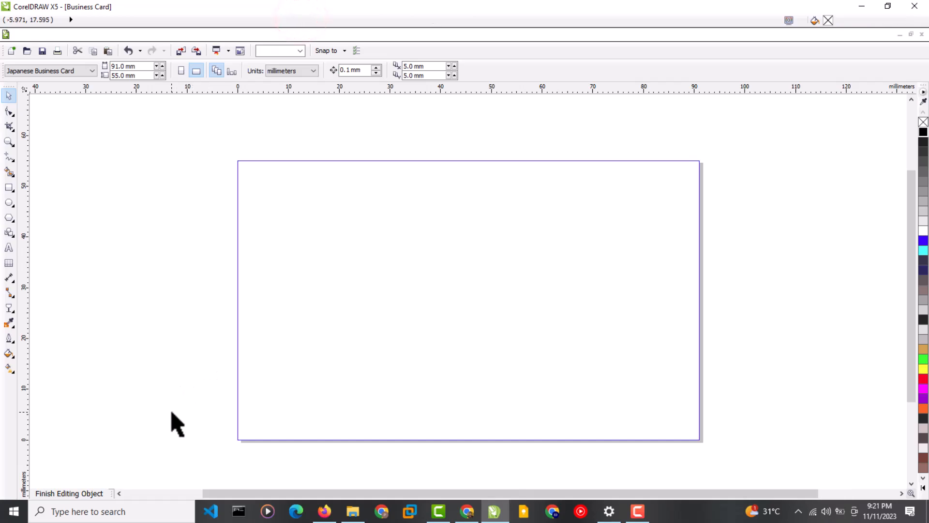
click(172, 412)
drag(173, 413, 288, 371)
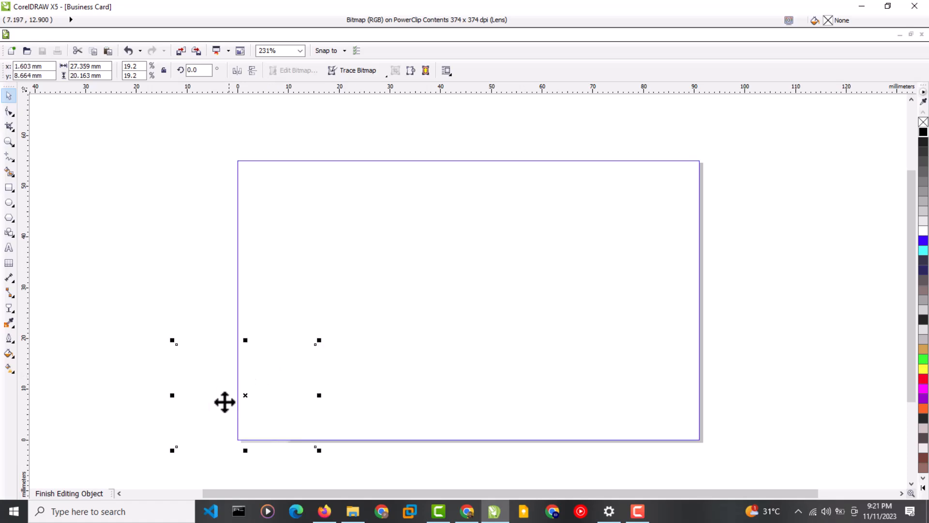
click(89, 494)
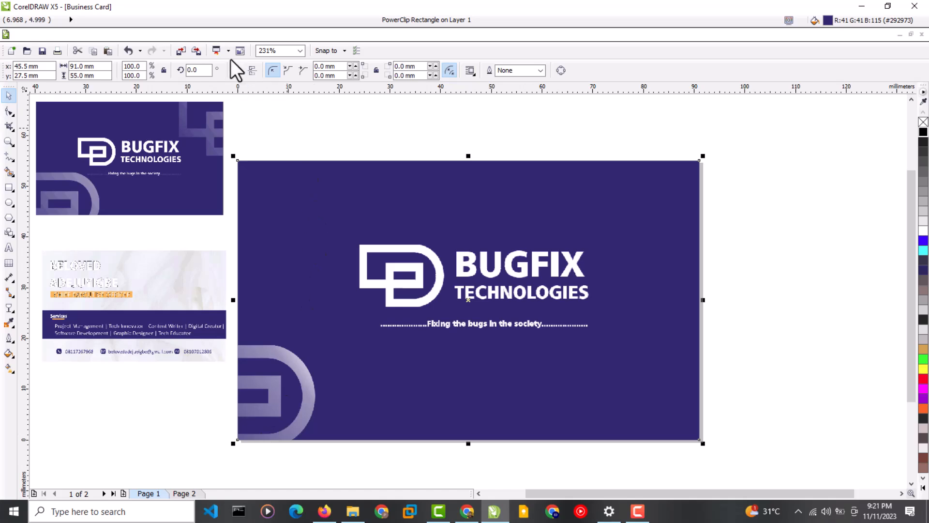
Edit the PowerClip contents twice, lowering the faded D logo in the bottom-left corner.
right_click(287, 371)
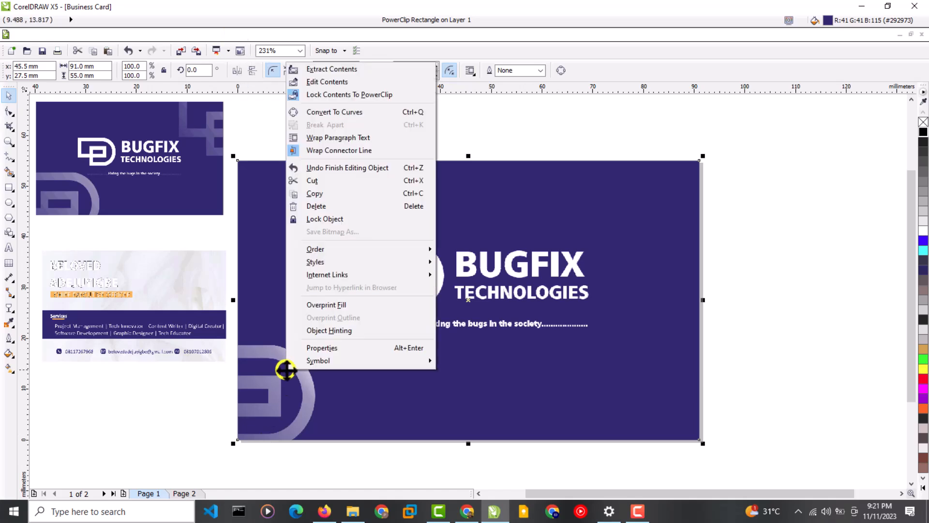
click(329, 81)
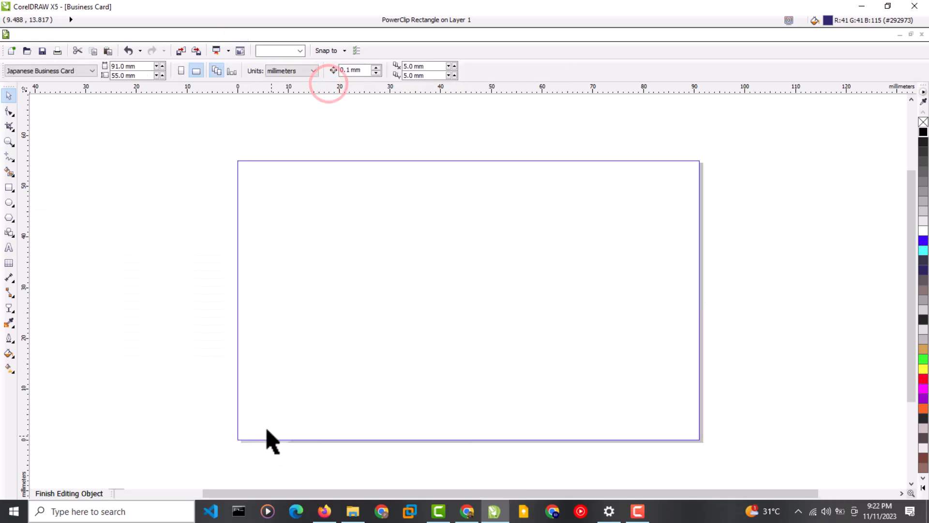
drag(270, 388, 277, 400)
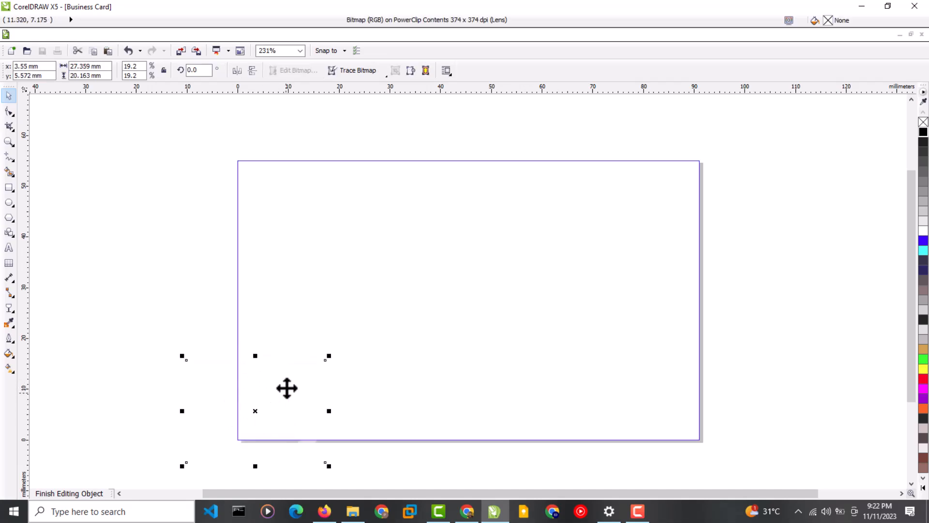
click(67, 496)
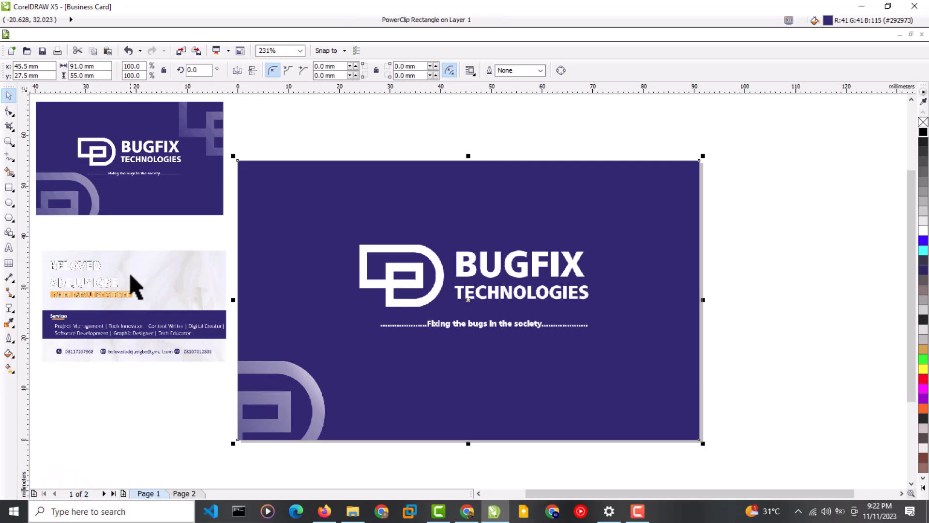
right_click(267, 428)
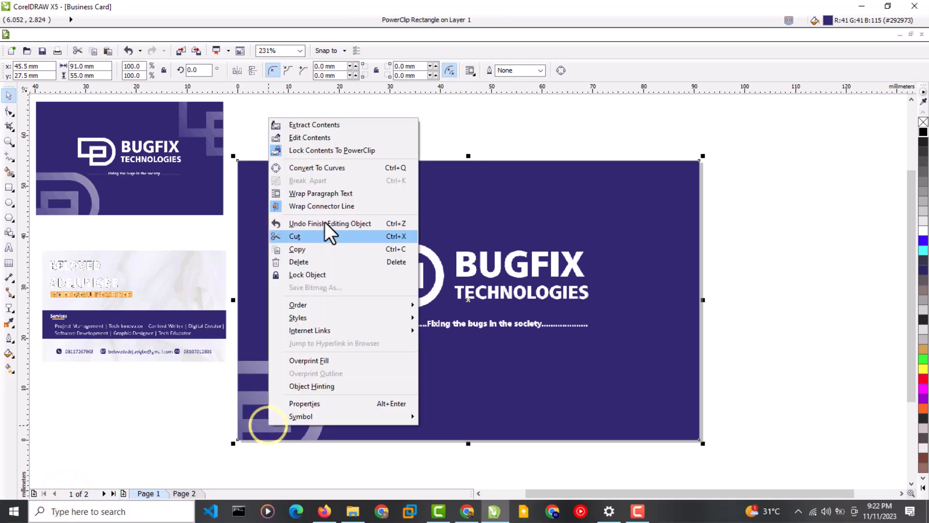
click(305, 139)
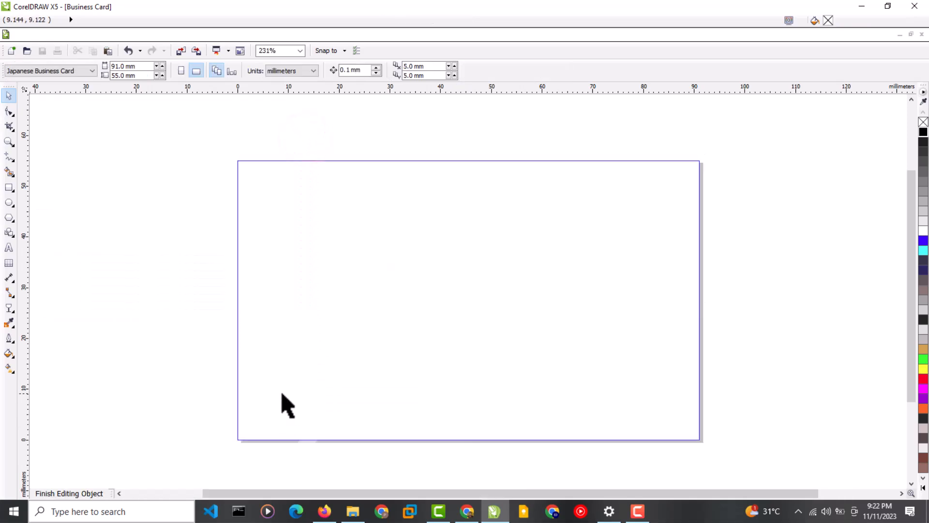
drag(278, 398, 279, 413)
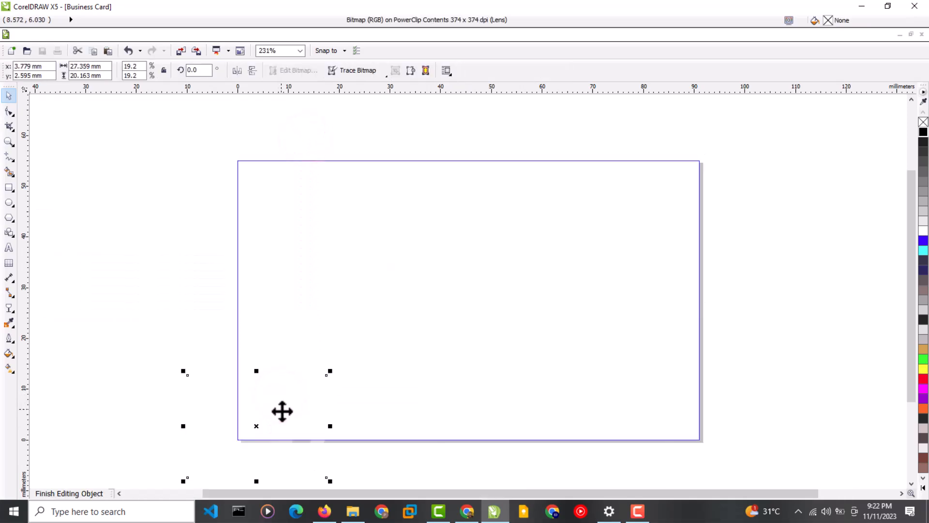
click(92, 494)
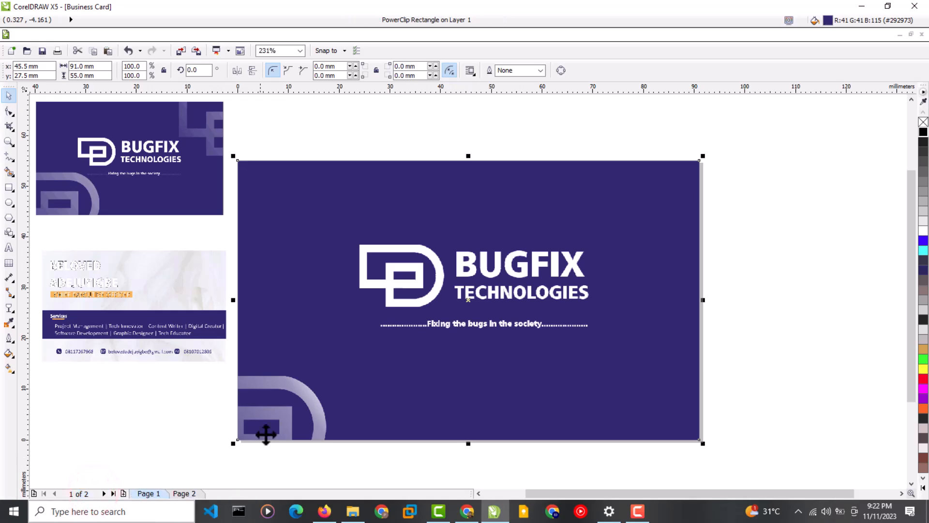
click(740, 184)
PowerClip the second faded D graphic into the card and position it at the top-right corner.
drag(179, 35, 179, 36)
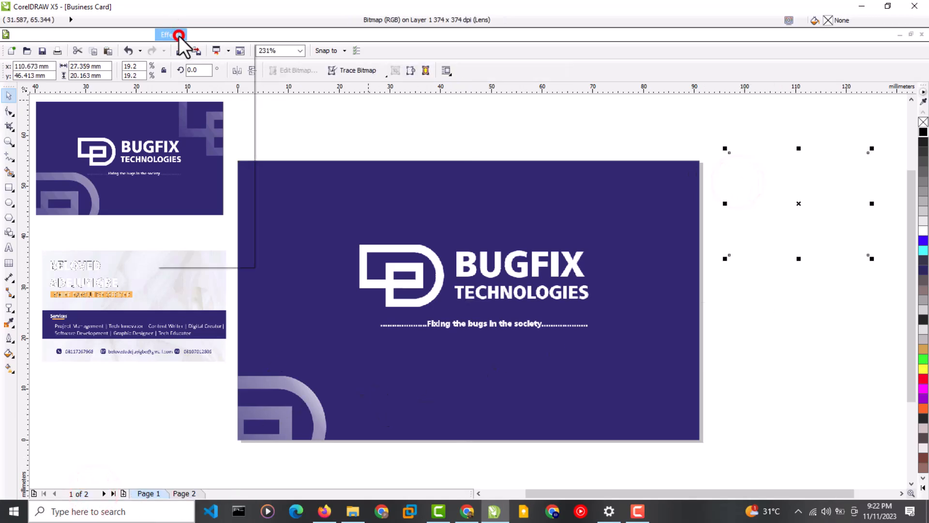
click(245, 201)
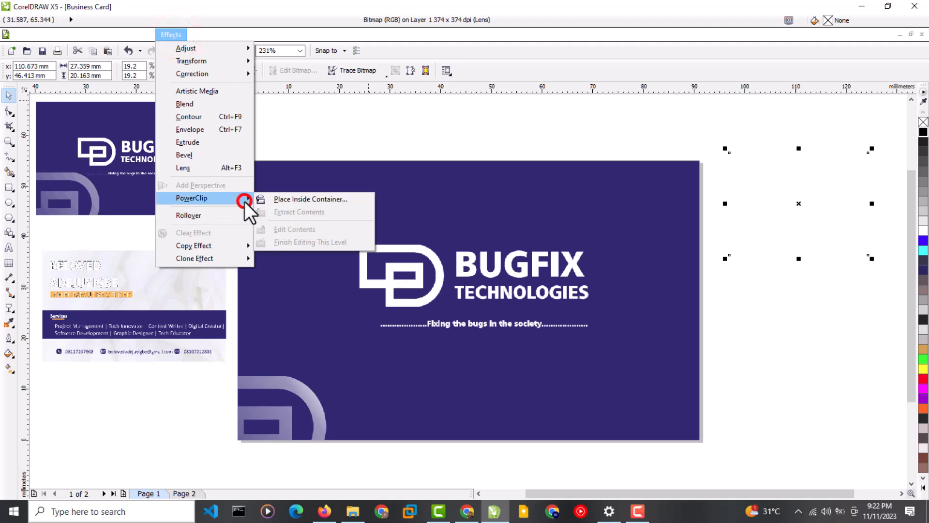
click(301, 200)
click(671, 188)
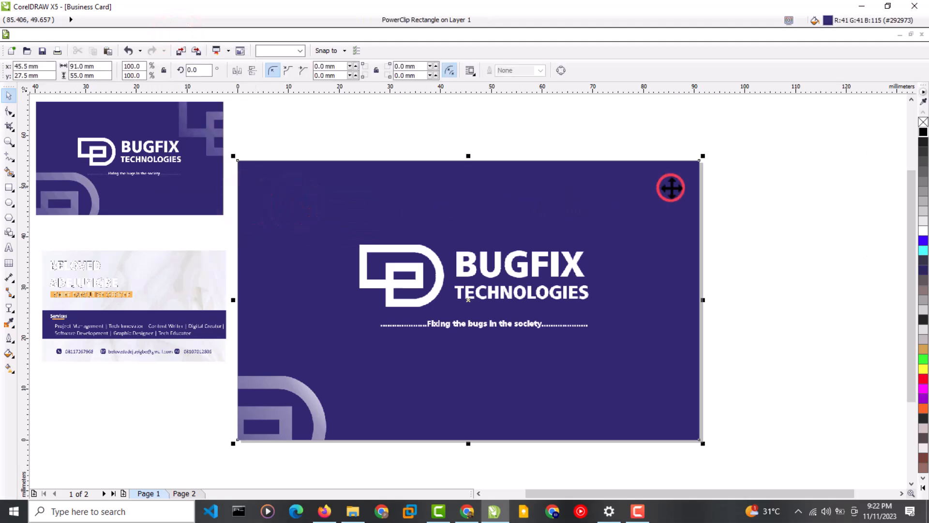
right_click(670, 190)
click(705, 208)
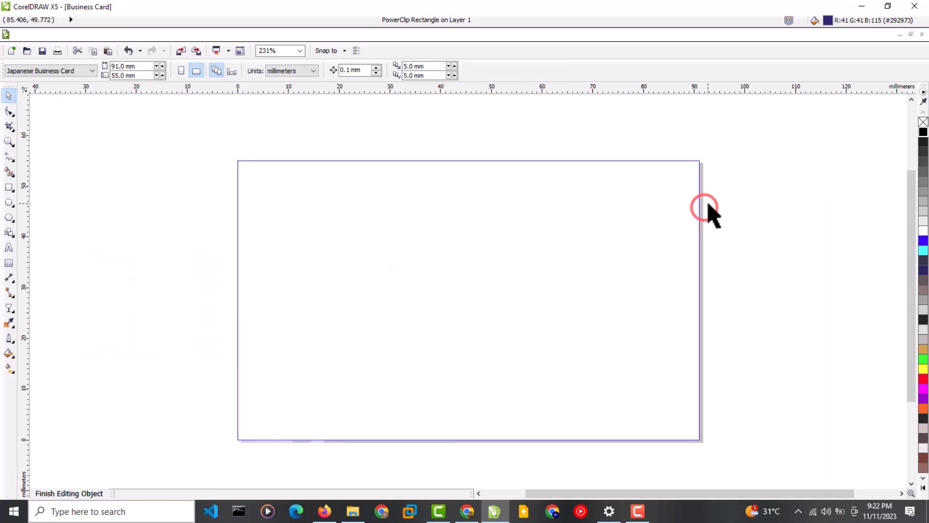
click(783, 190)
drag(783, 191, 697, 199)
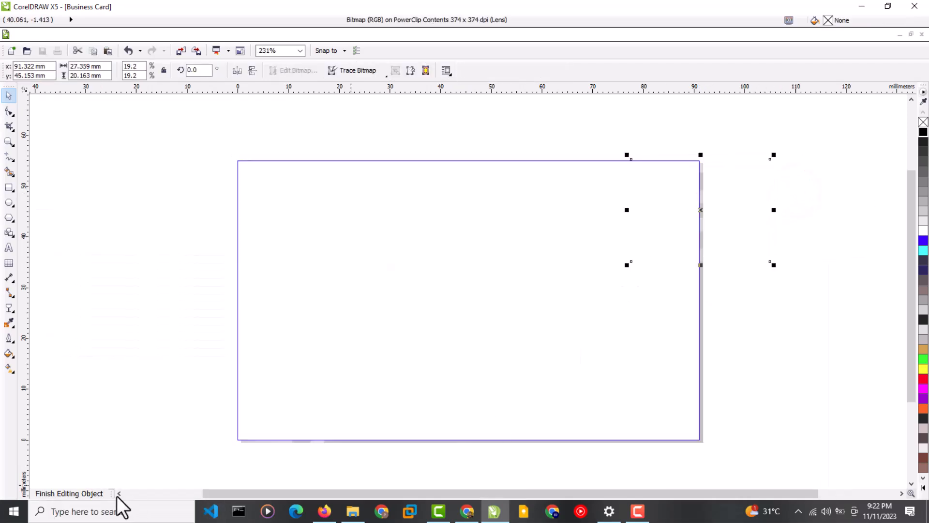
click(103, 494)
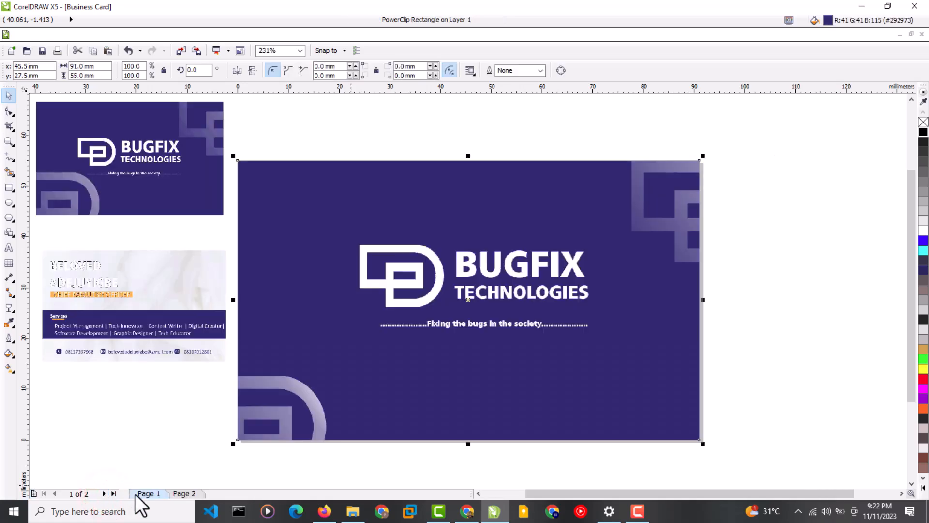
Enlarge the BUGFIX logo to 13.2% and nudge it lower, then switch to Page 2.
drag(547, 302, 550, 309)
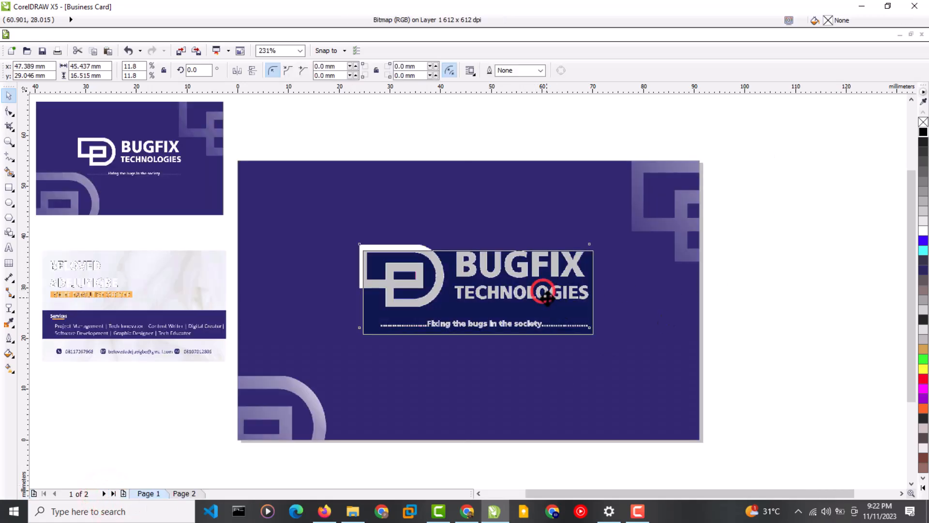
drag(599, 248, 613, 240)
drag(357, 239, 346, 235)
drag(483, 289, 486, 300)
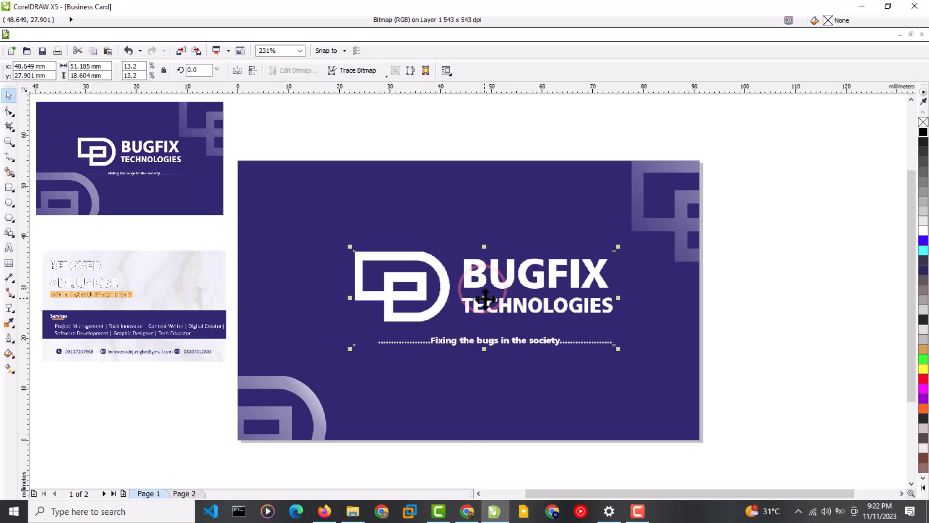
click(197, 494)
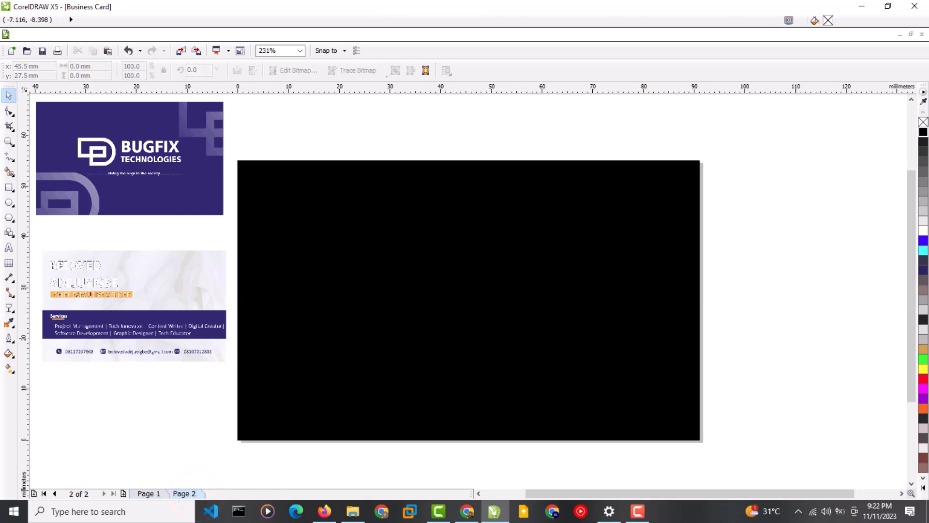
Fill the card white, enlarge the reference card-back beside it, and draw a wide band across it.
click(376, 216)
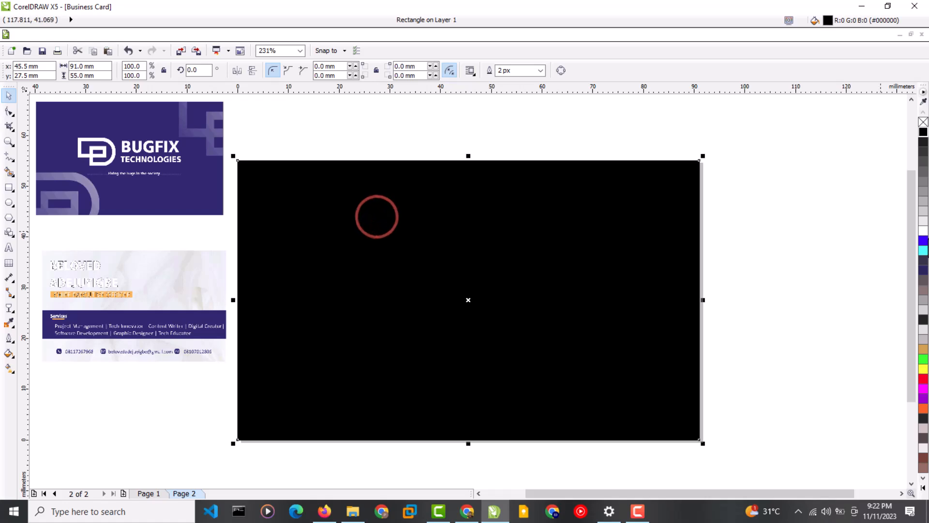
click(923, 230)
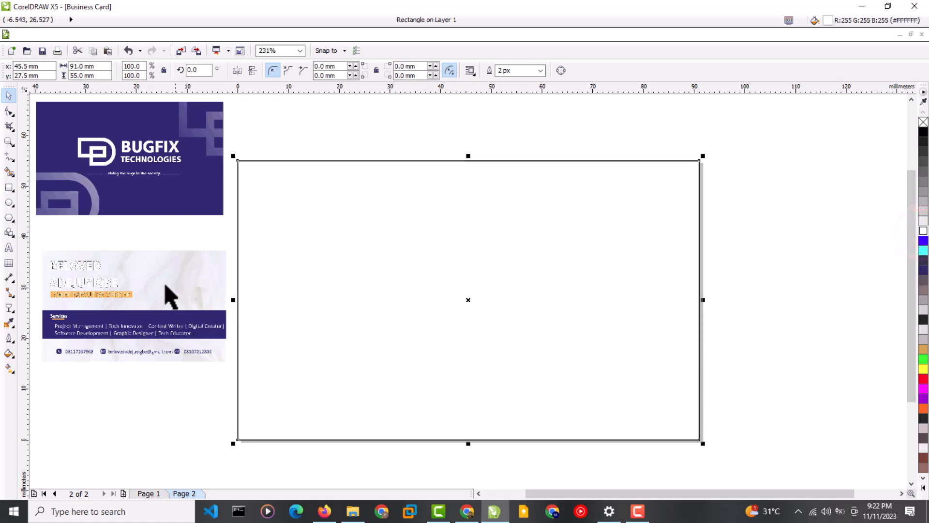
drag(185, 294, 426, 312)
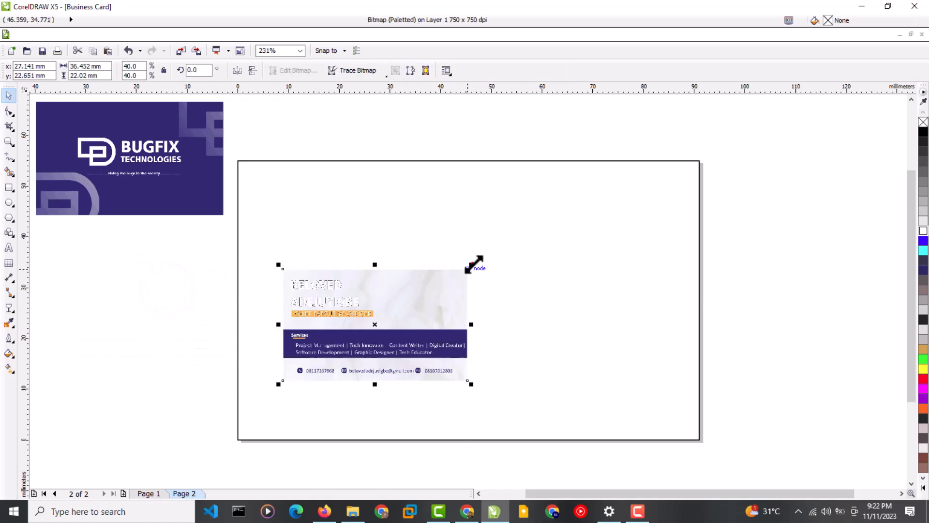
drag(473, 265, 647, 231)
drag(497, 292, 138, 349)
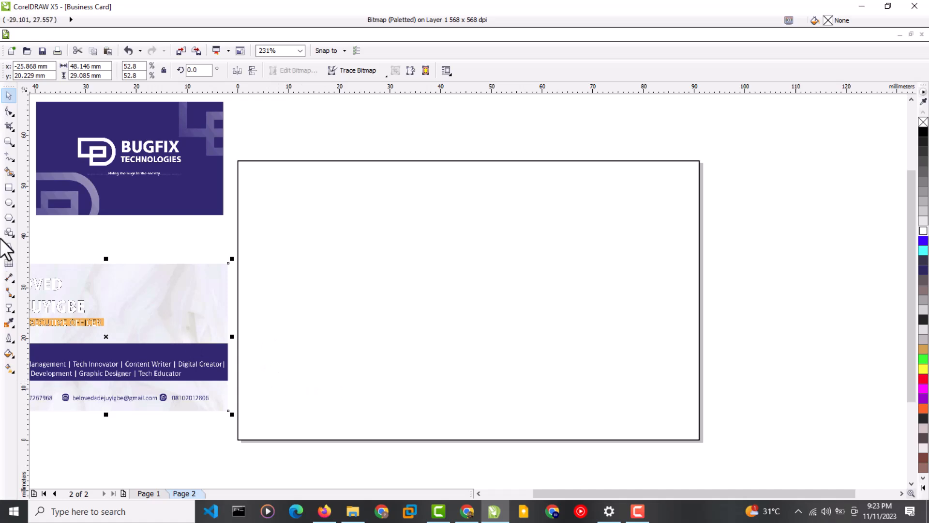
click(8, 188)
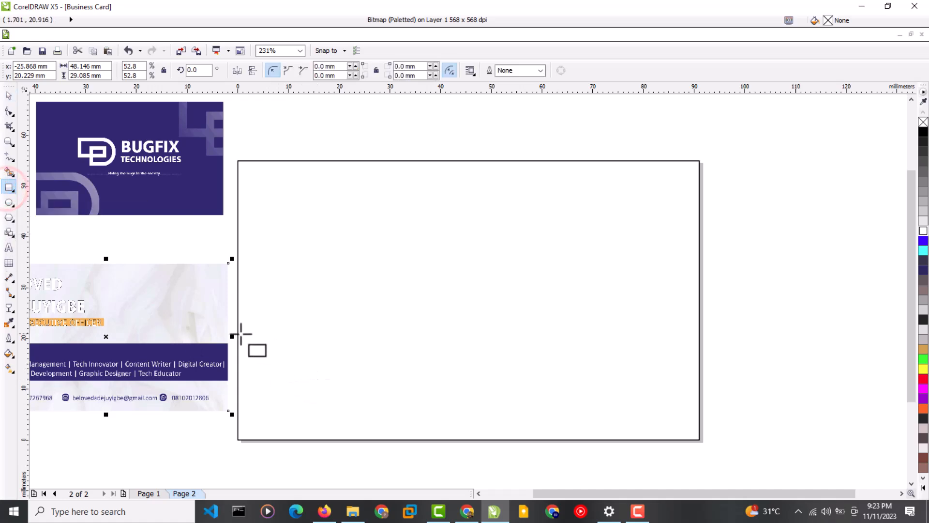
drag(239, 330, 700, 375)
Fill the band with navy #292973 sampled from the reference image and remove its outline.
click(10, 322)
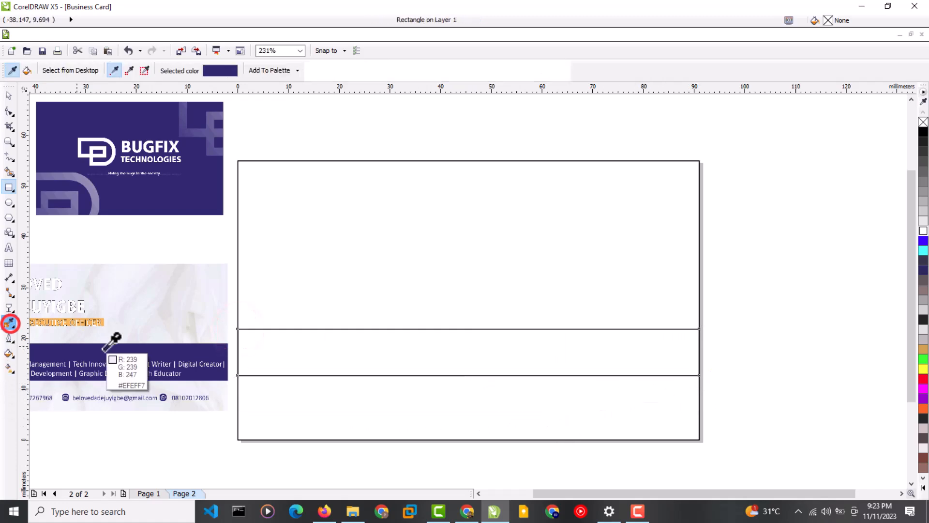
click(104, 349)
click(306, 355)
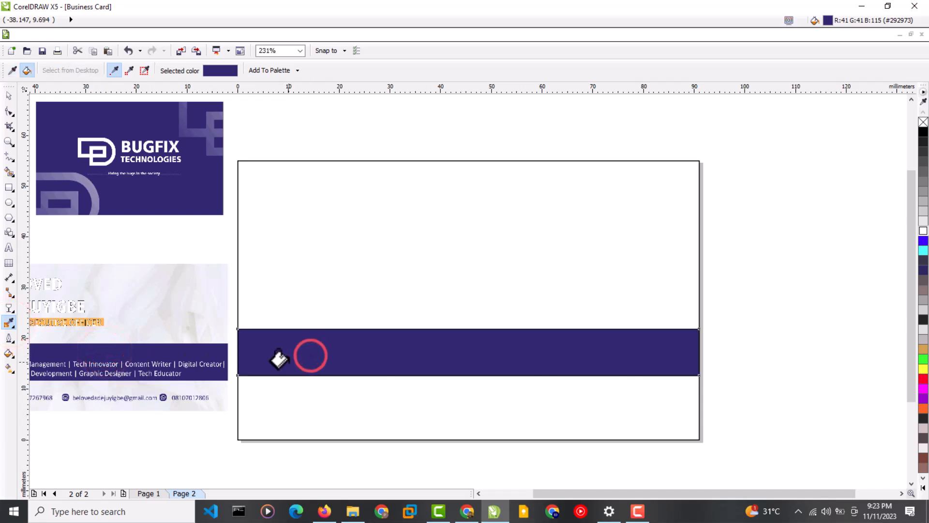
right_click(923, 122)
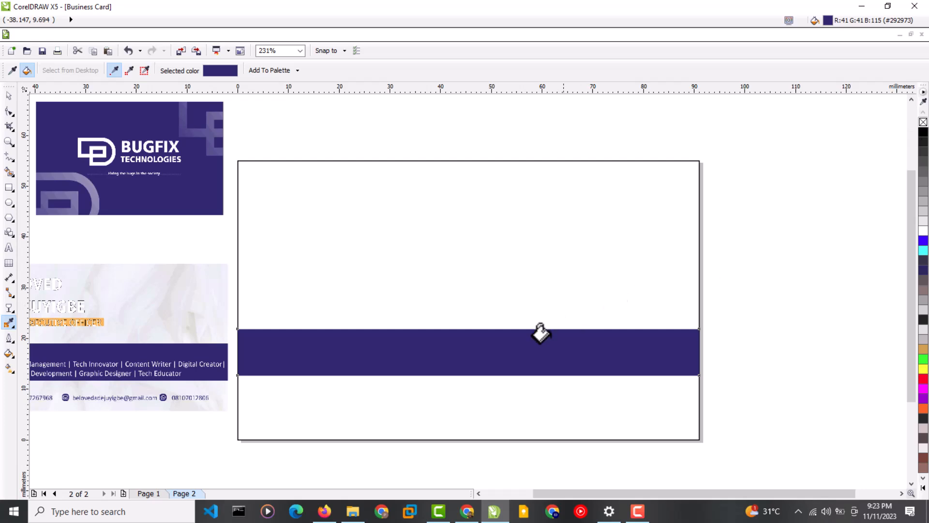
click(7, 97)
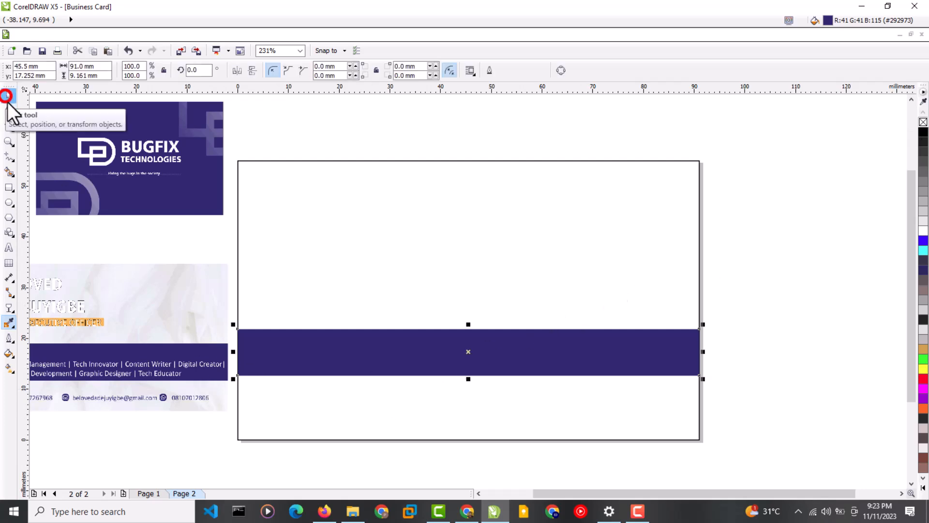
mouse_move(96, 324)
mouse_down()
mouse_move(134, 332)
mouse_move(158, 311)
mouse_move(184, 338)
mouse_move(145, 349)
mouse_up()
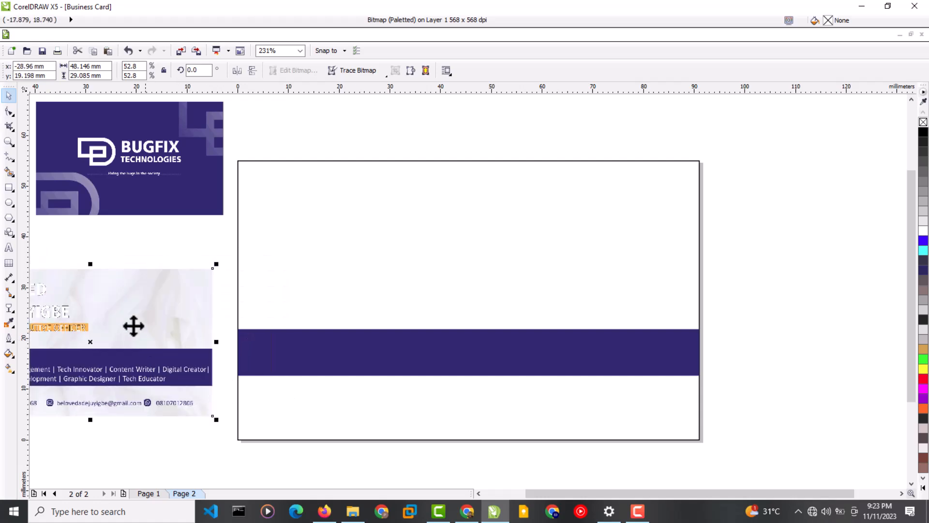
Draw a thin 41.893 × 2.118 mm bar across the card's left half.
click(10, 188)
drag(237, 242, 453, 264)
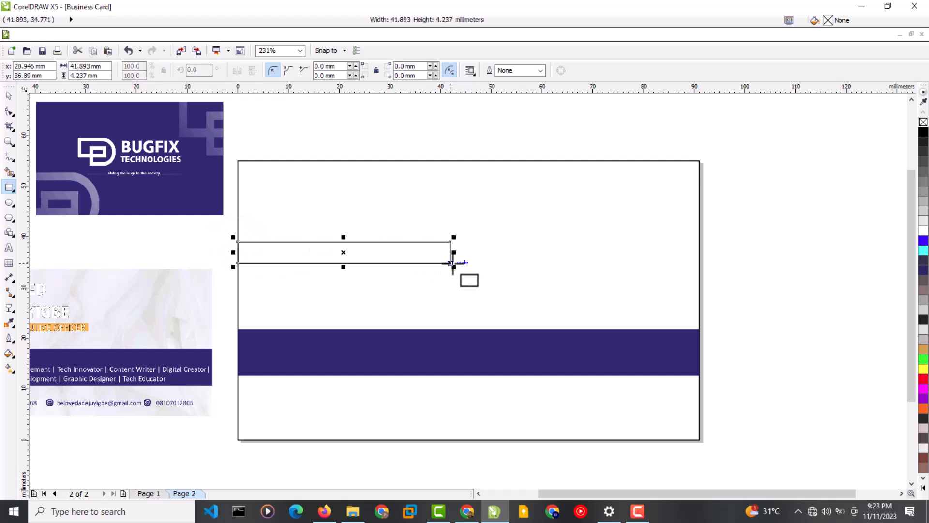
drag(343, 237, 344, 253)
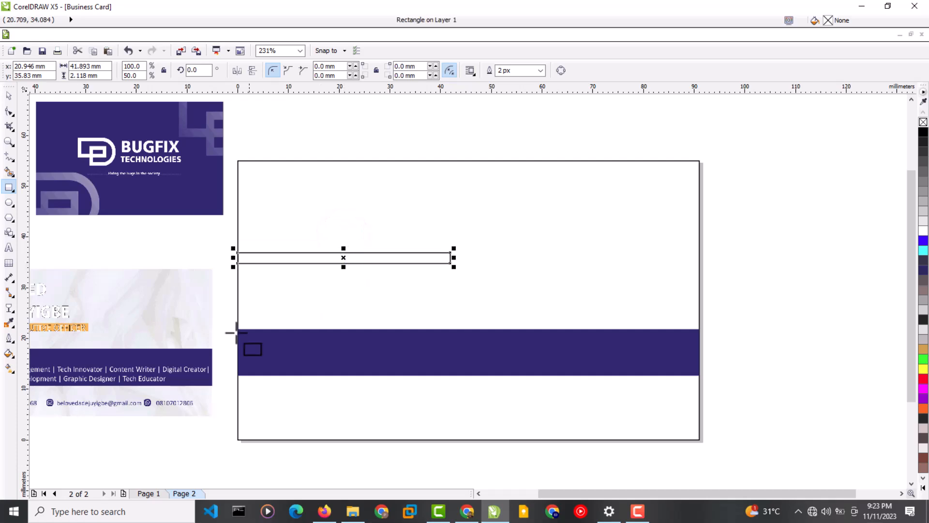
click(9, 96)
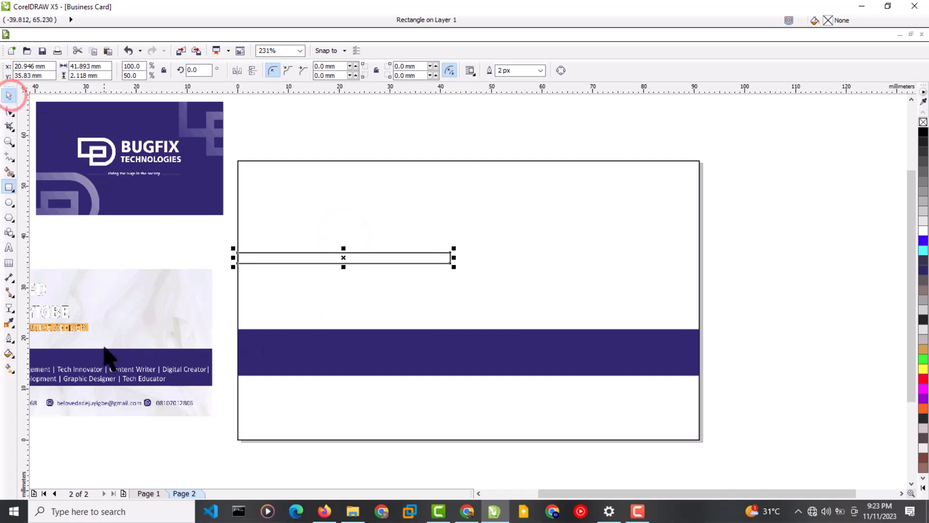
drag(104, 343, 181, 307)
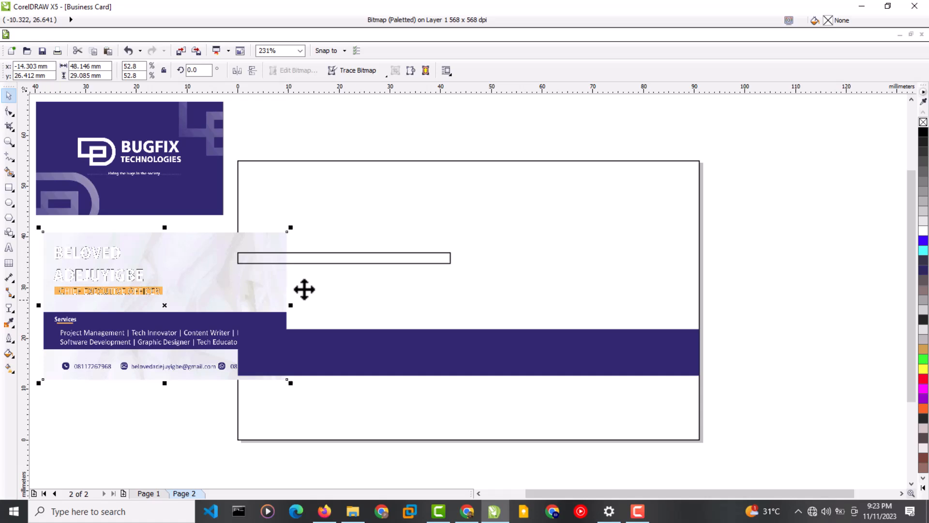
Fill the thin bar yellow #FFCC00 and remove its outline.
click(345, 260)
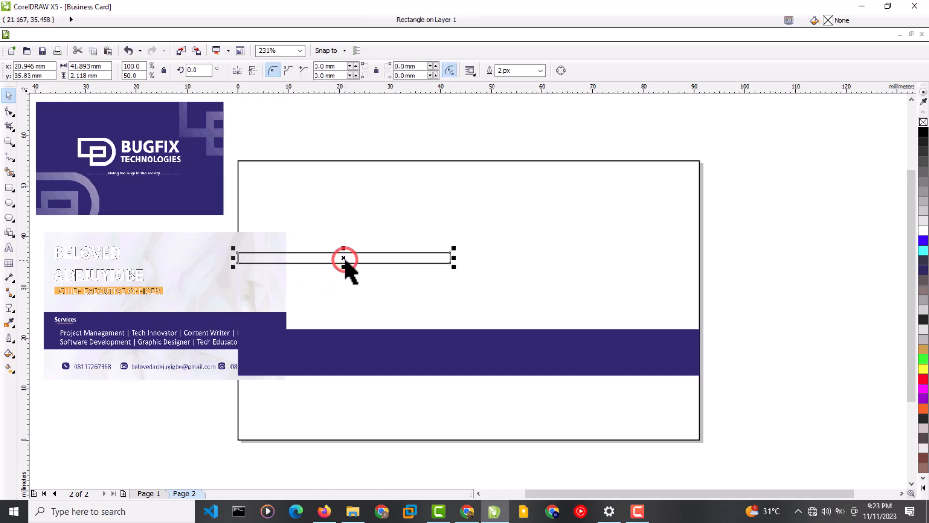
click(922, 350)
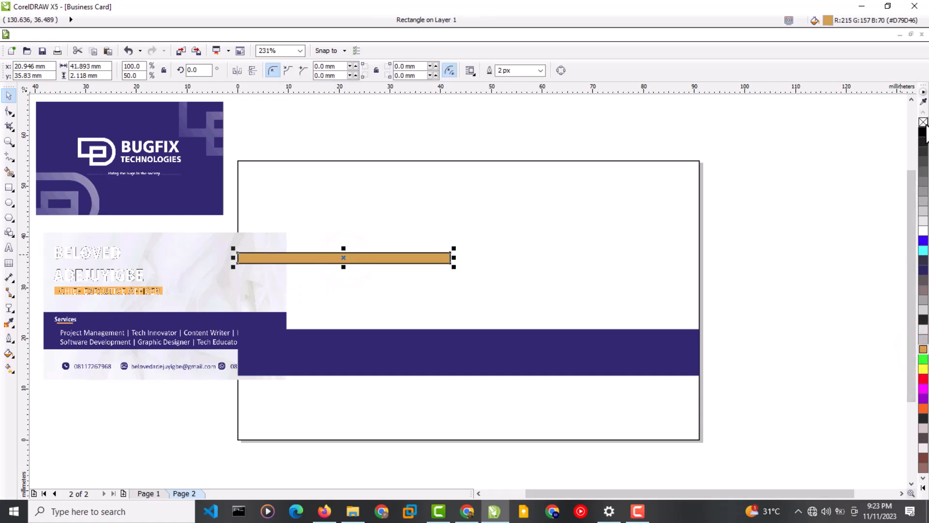
click(923, 409)
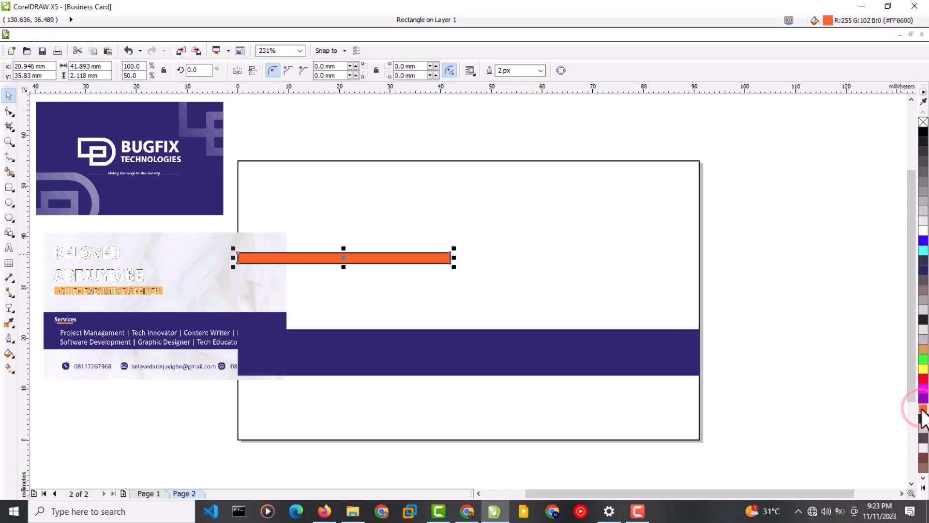
click(923, 487)
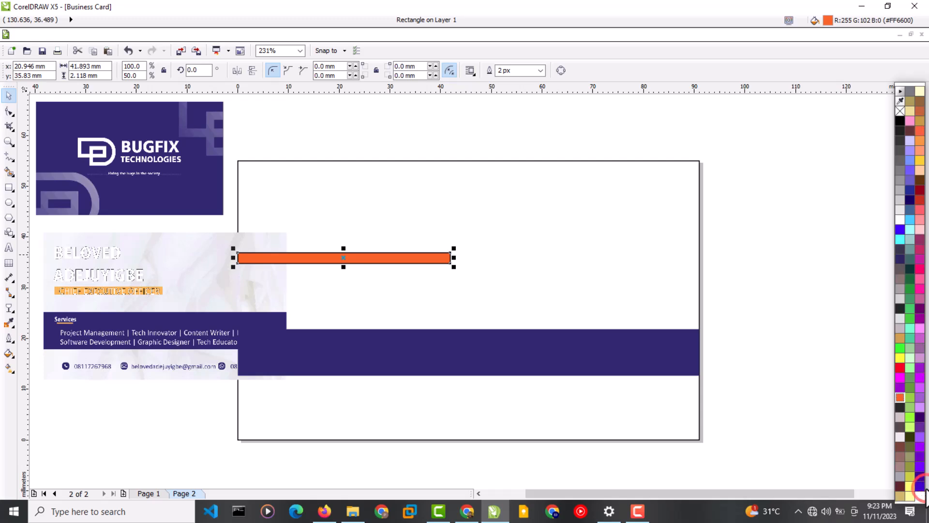
click(919, 161)
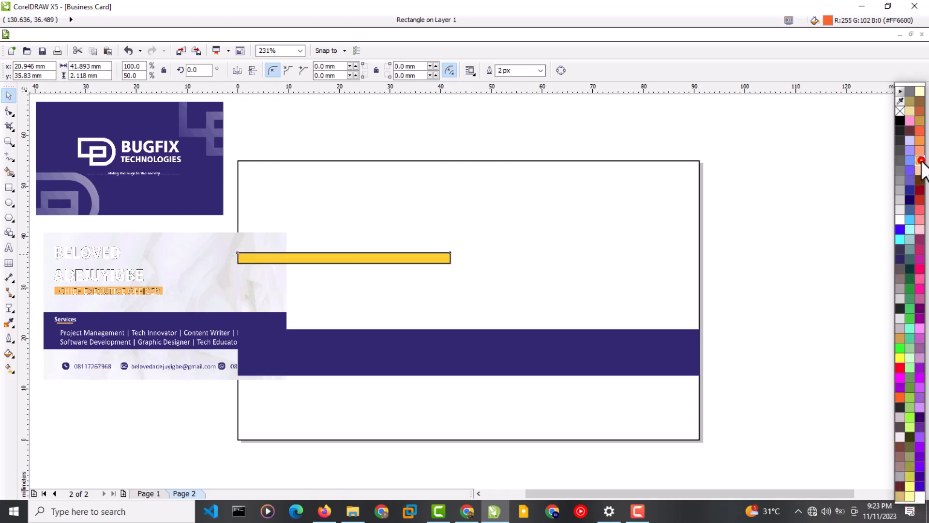
click(919, 141)
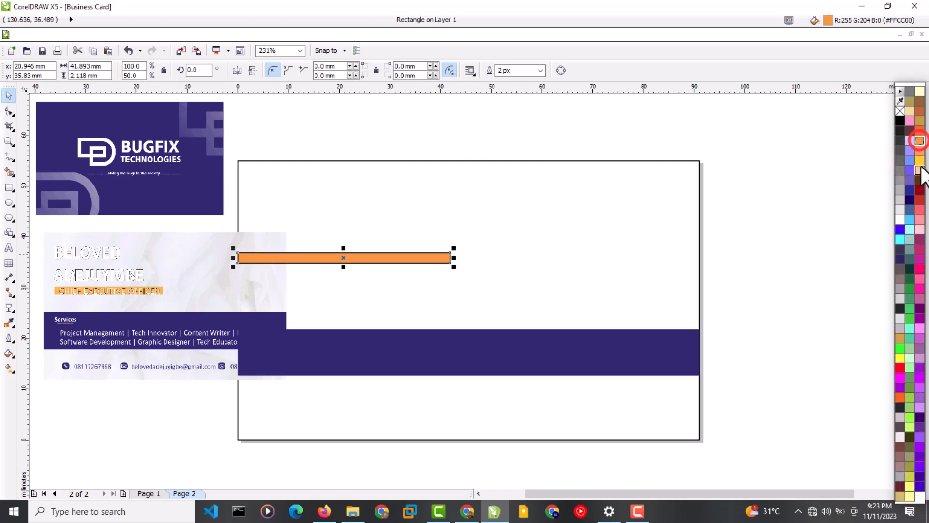
click(919, 160)
right_click(901, 110)
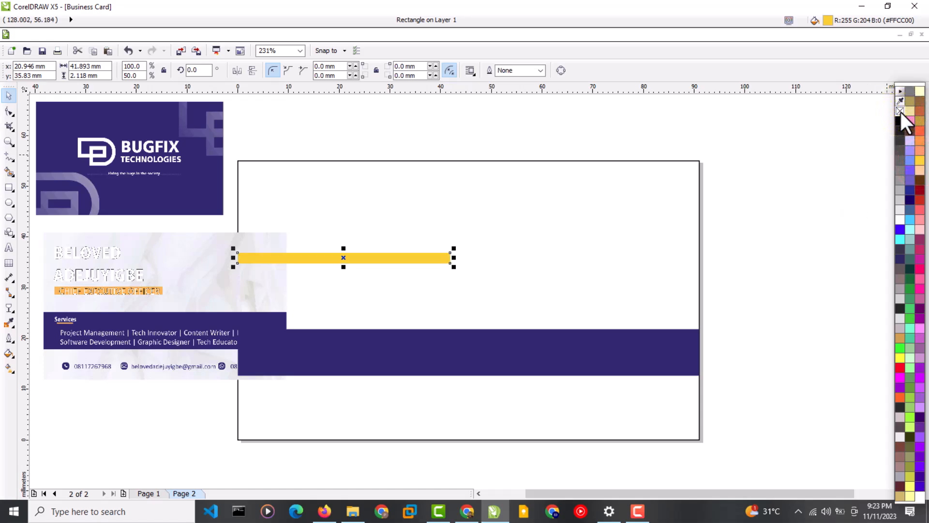
Type the cardholder's first name and surname as two lines of text near the card's top.
click(128, 419)
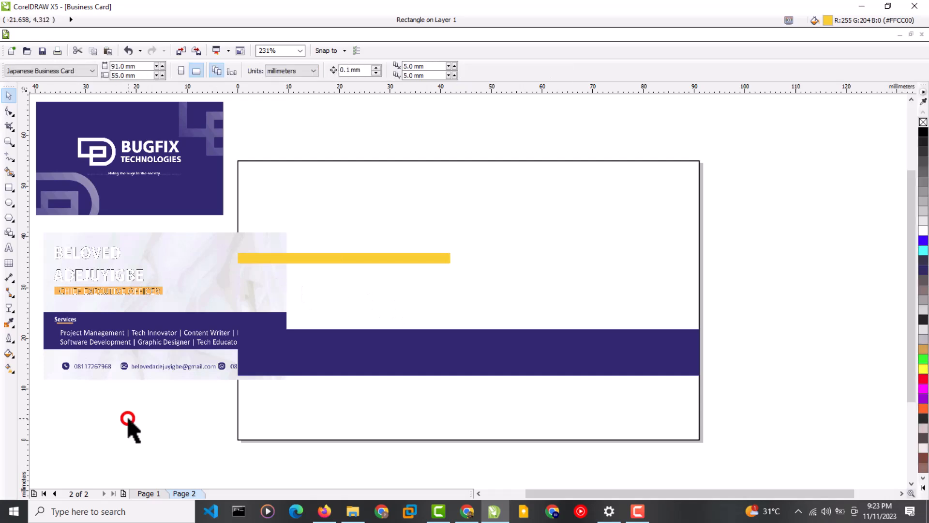
click(9, 250)
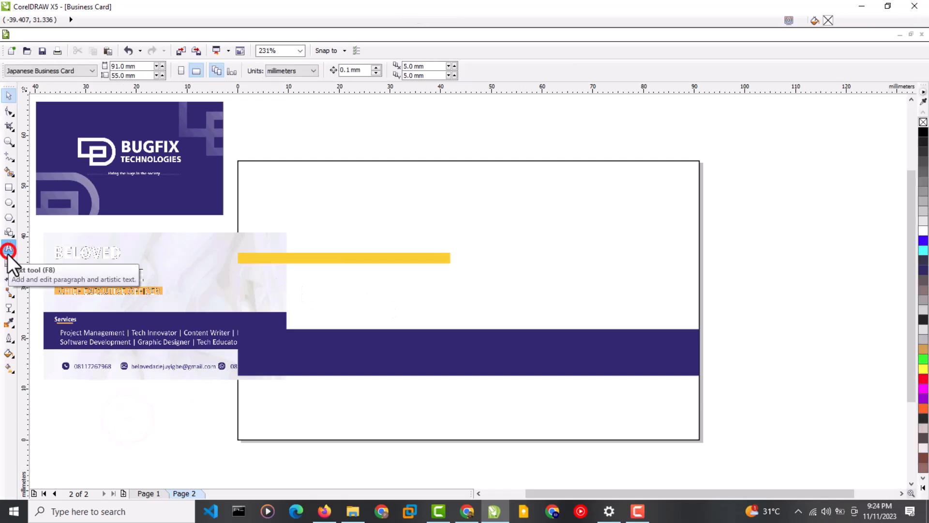
click(347, 200)
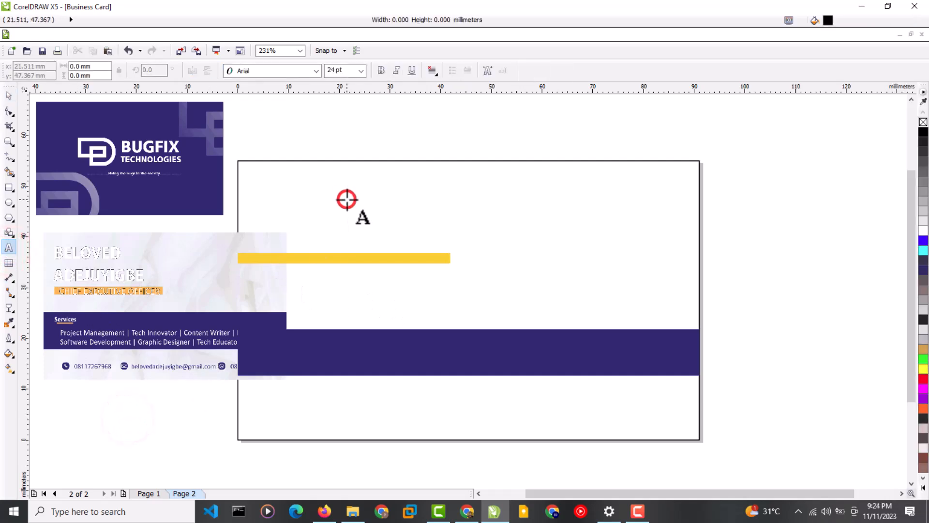
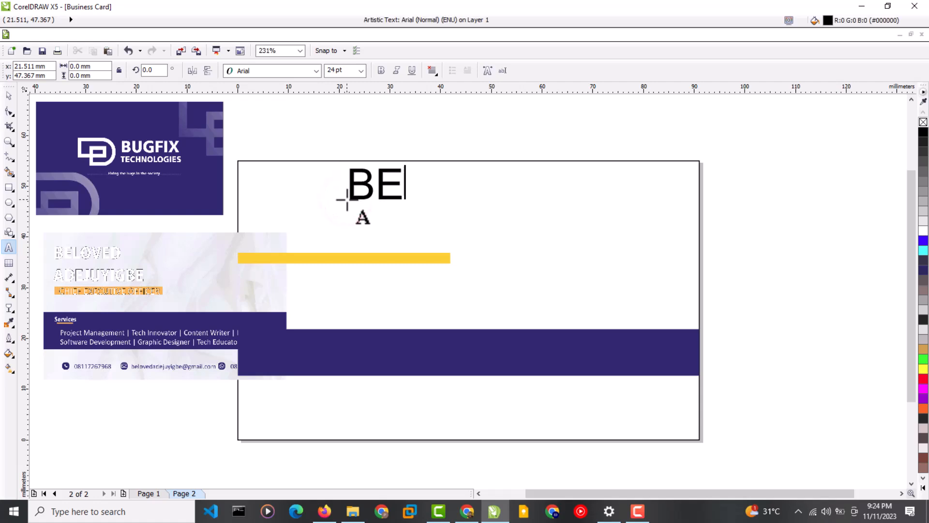
key(Return)
Set the name in Bahnschrift SemiBold Condensed and scale it down to about 17.5 pt.
key(ctrl+a)
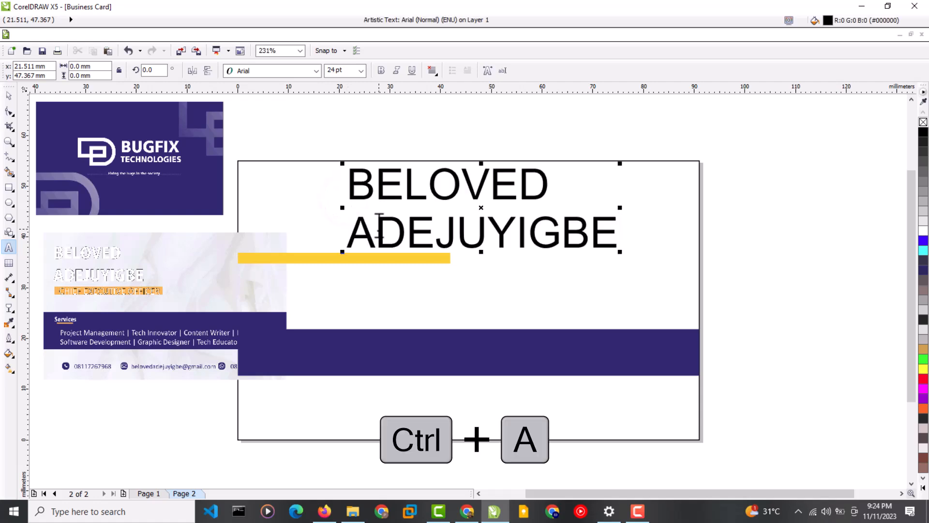
key(ctrl+a)
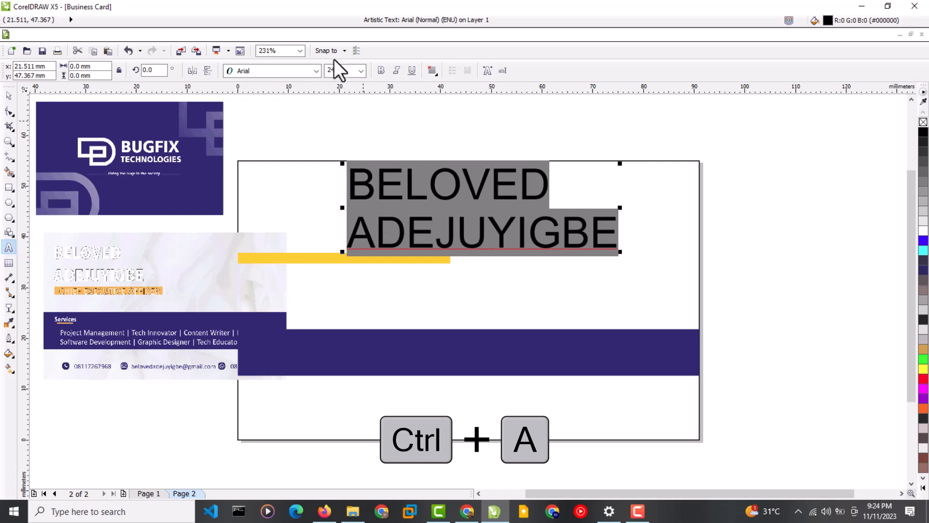
click(317, 68)
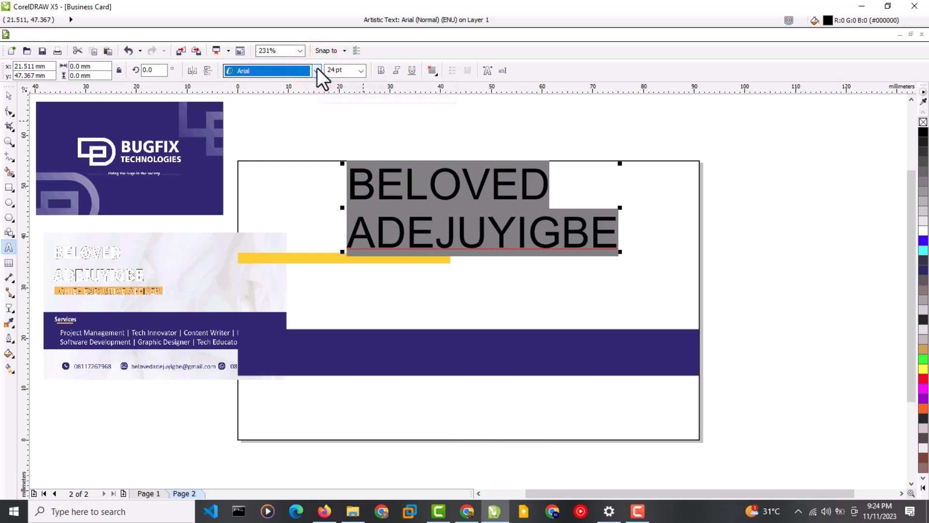
click(318, 72)
click(317, 72)
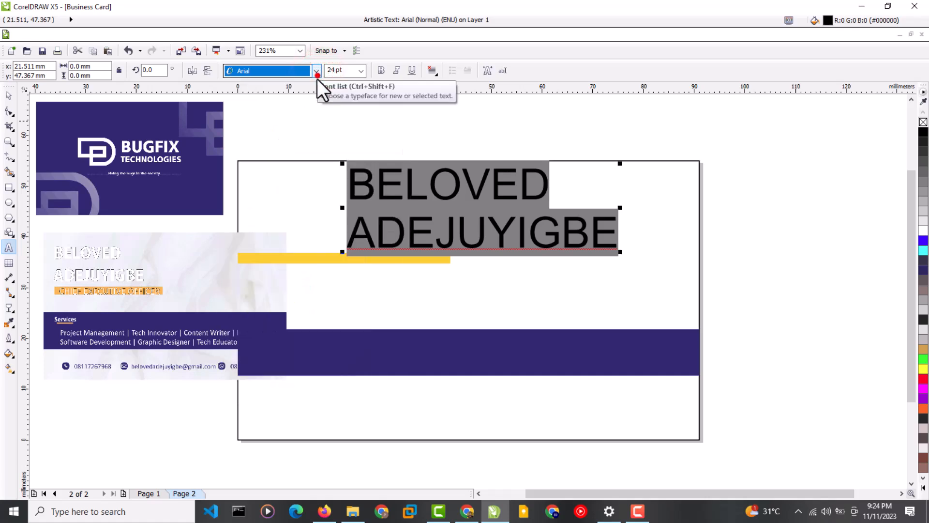
click(316, 72)
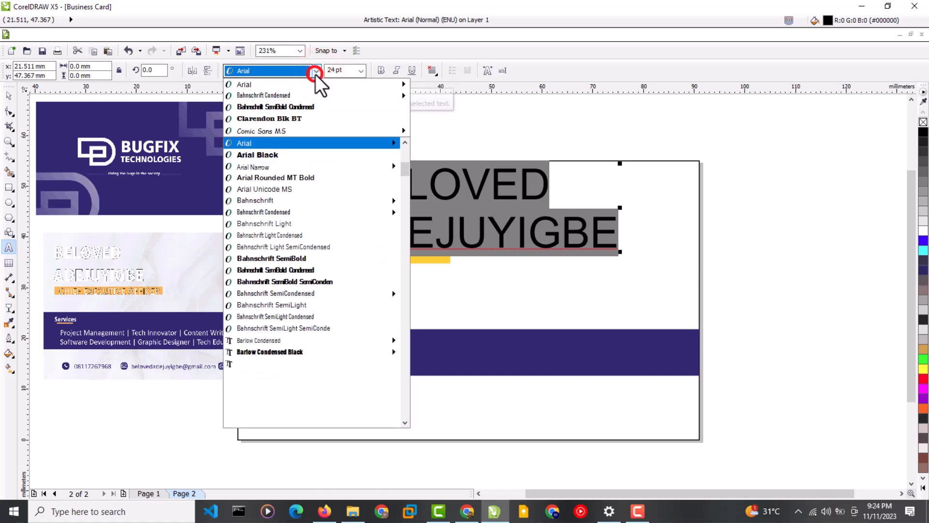
click(292, 106)
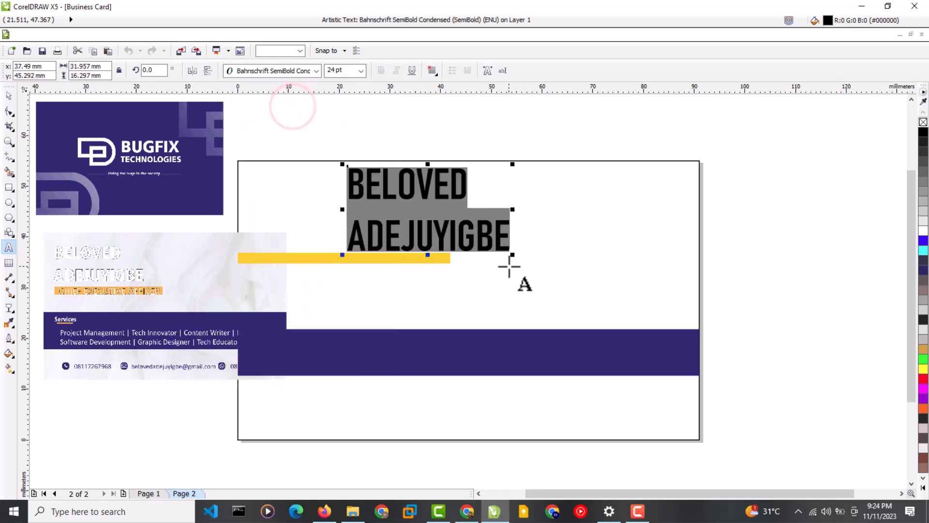
drag(513, 257, 467, 261)
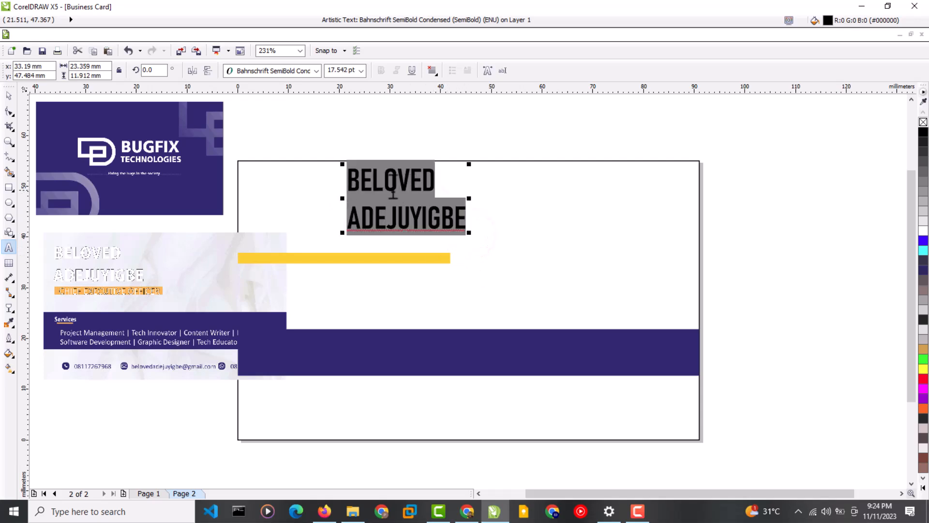
Widen the name's letter spacing, tighten its line gap, and move it left above the yellow bar.
click(9, 114)
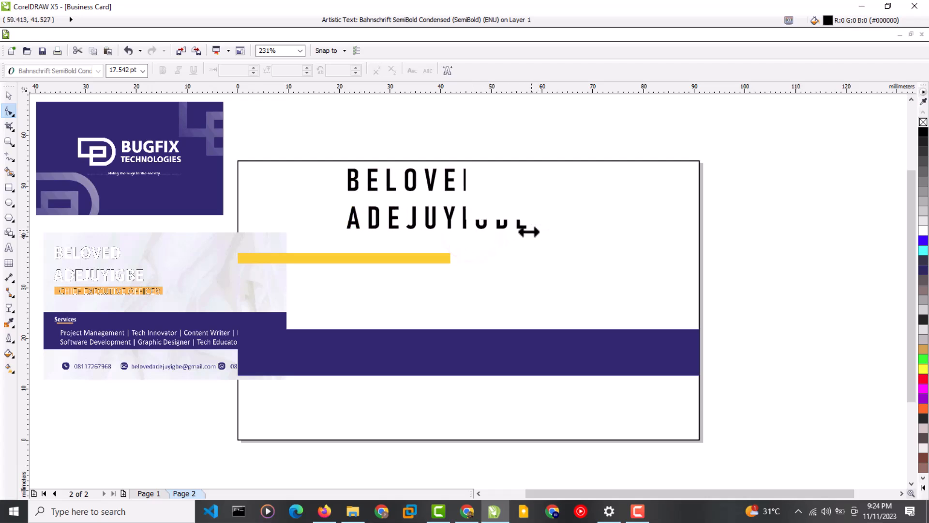
drag(506, 232, 493, 231)
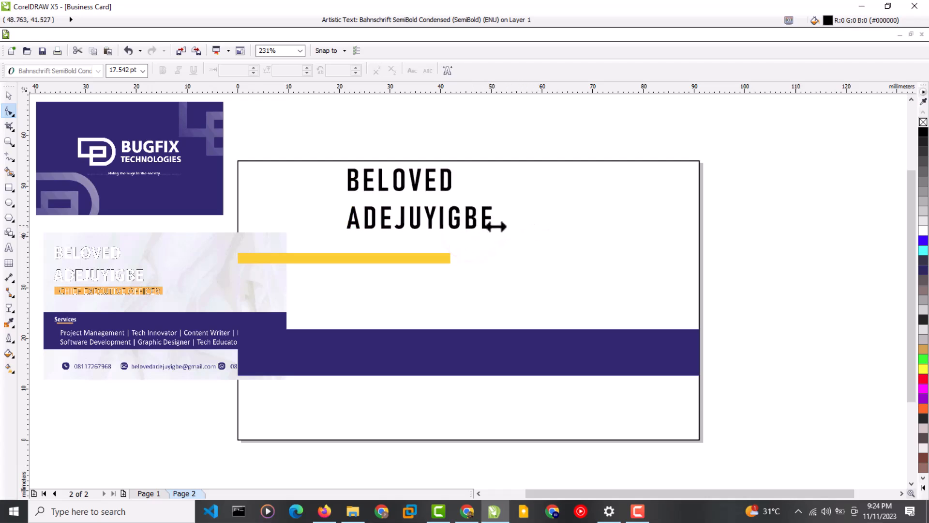
drag(342, 233, 343, 228)
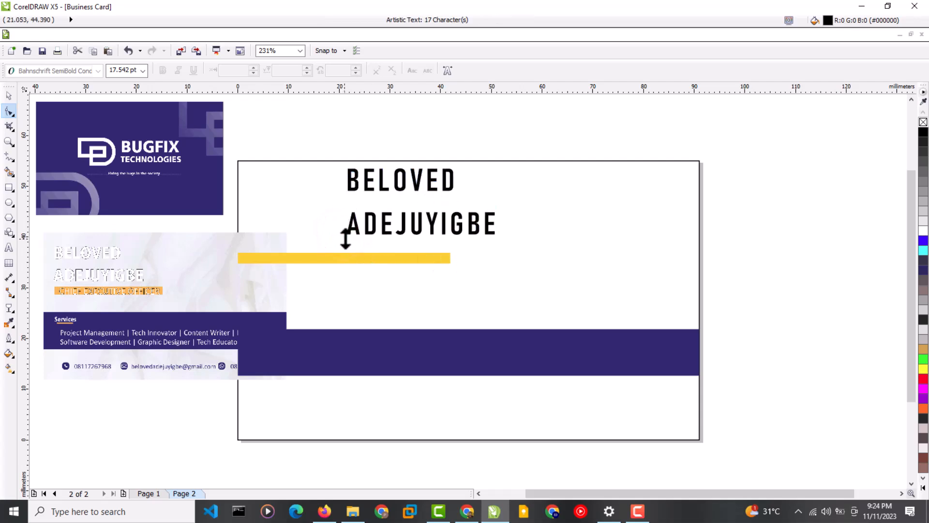
drag(346, 233, 349, 212)
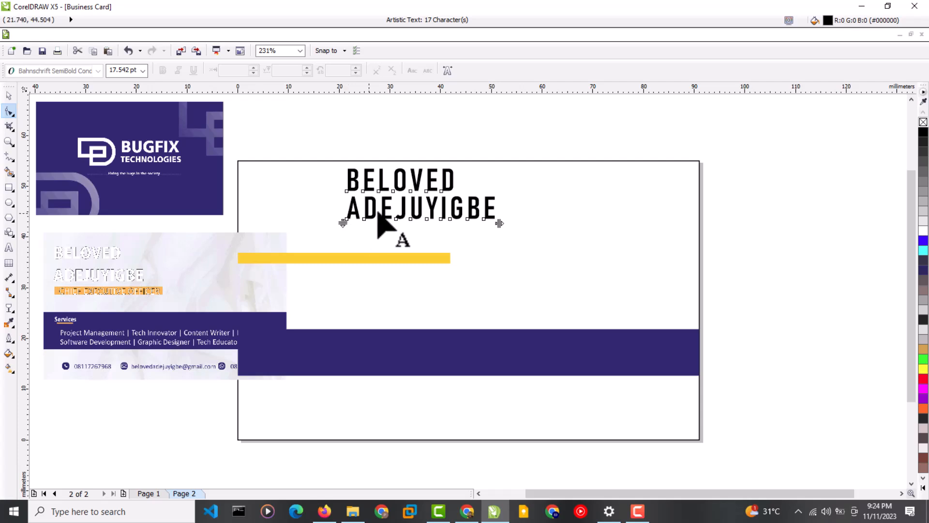
click(12, 96)
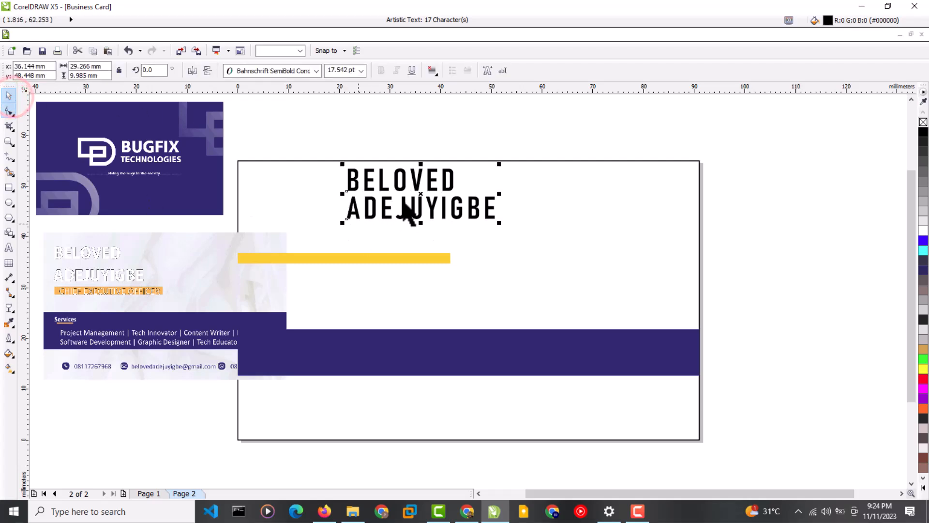
mouse_move(415, 213)
mouse_down()
mouse_move(425, 201)
mouse_move(354, 208)
mouse_up()
Shorten the yellow bar from its left end and move the reference card image aside.
click(315, 257)
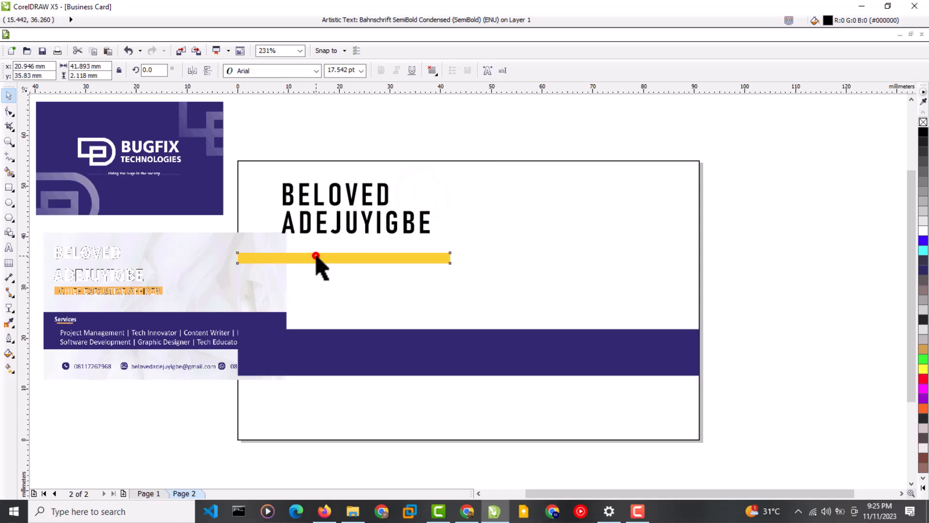
click(415, 278)
click(278, 261)
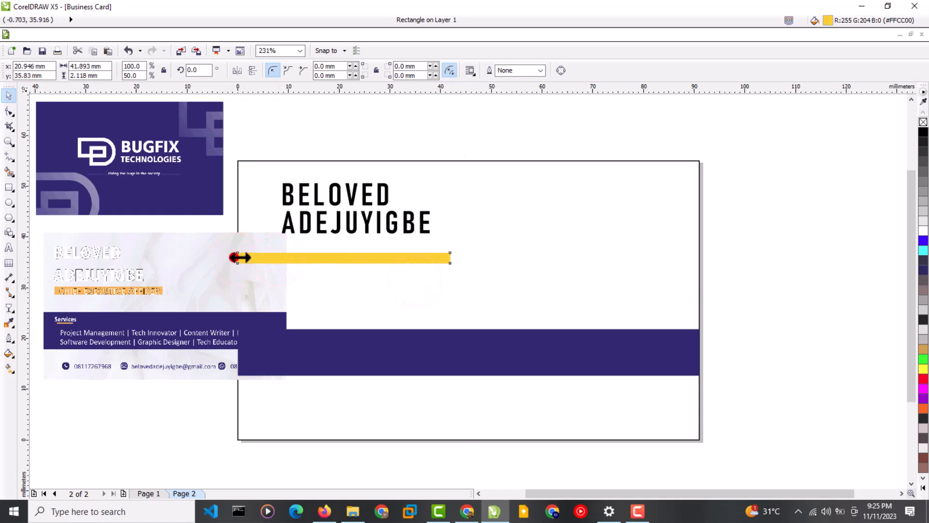
drag(234, 260, 280, 256)
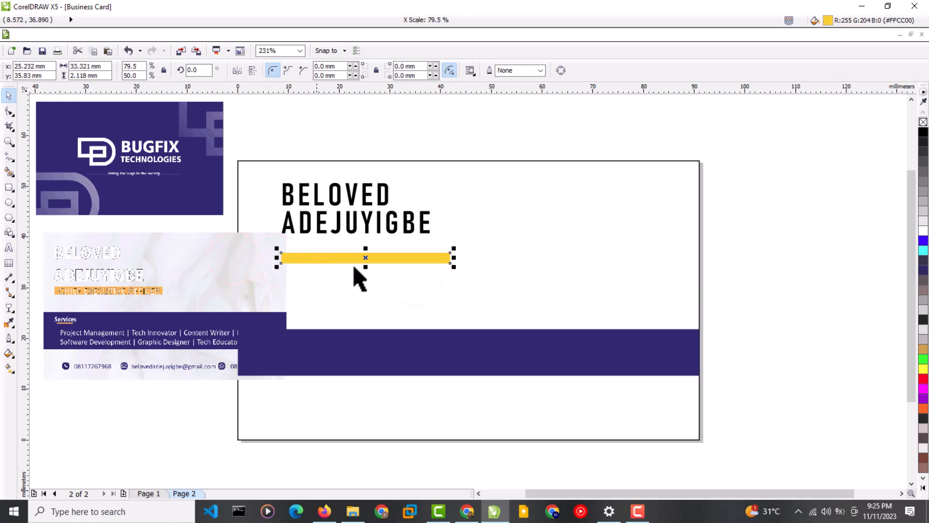
mouse_move(454, 260)
mouse_down()
mouse_move(440, 257)
mouse_move(459, 258)
mouse_move(451, 257)
mouse_up()
click(161, 265)
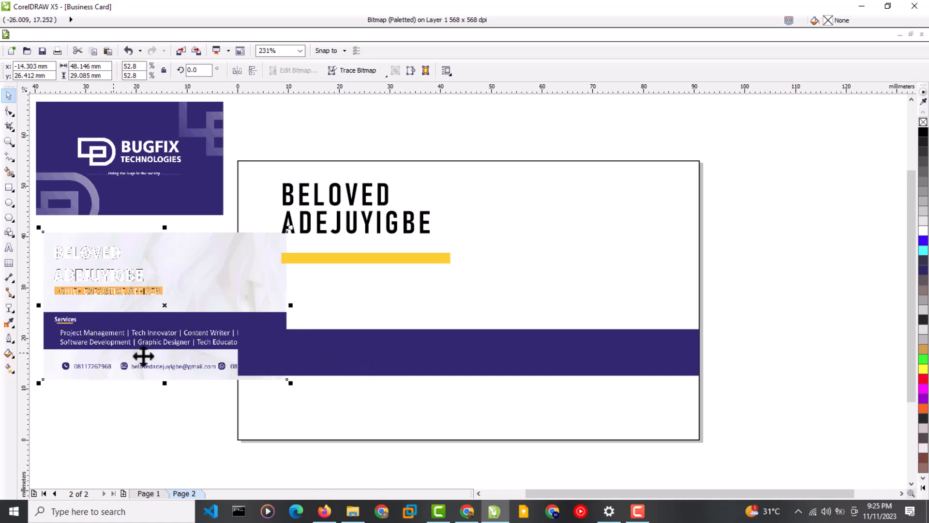
mouse_move(223, 300)
mouse_down()
mouse_move(186, 320)
mouse_move(207, 310)
mouse_up()
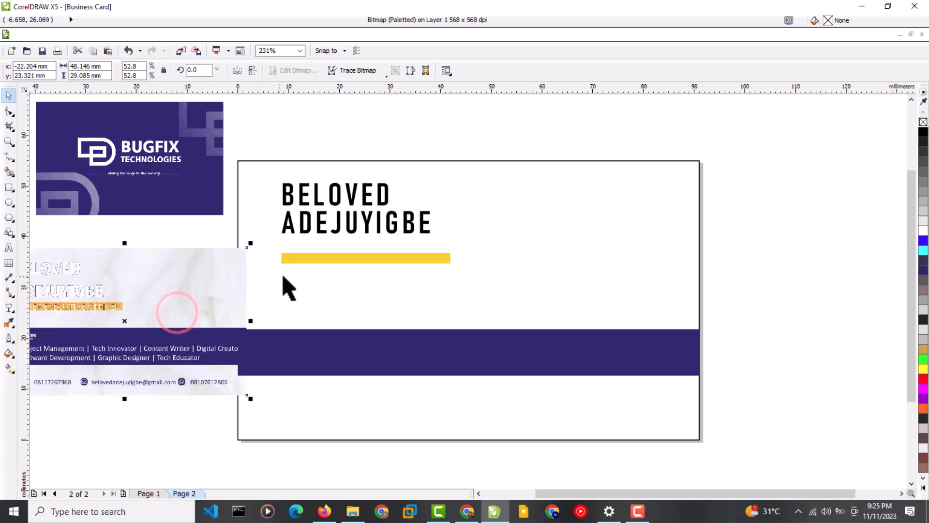
Fill the bar orange and lower the name to rest just above it.
click(310, 260)
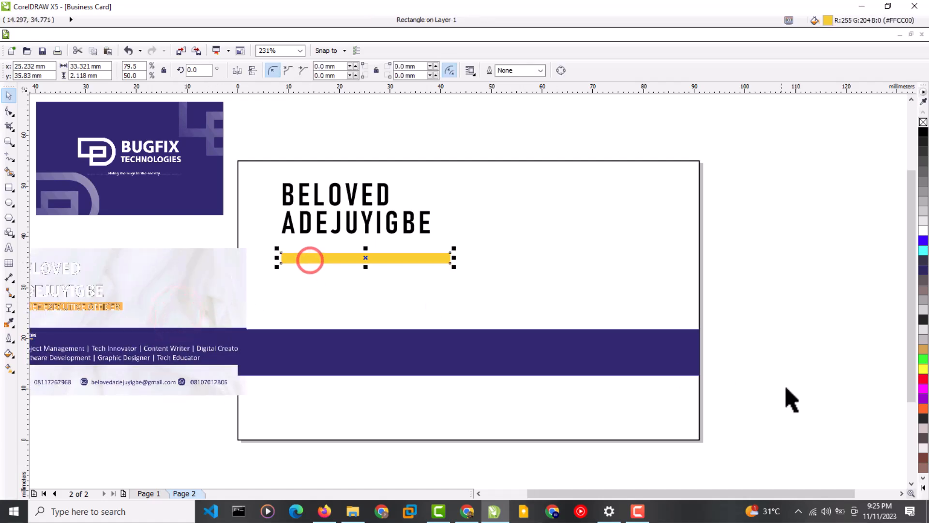
click(924, 409)
click(804, 329)
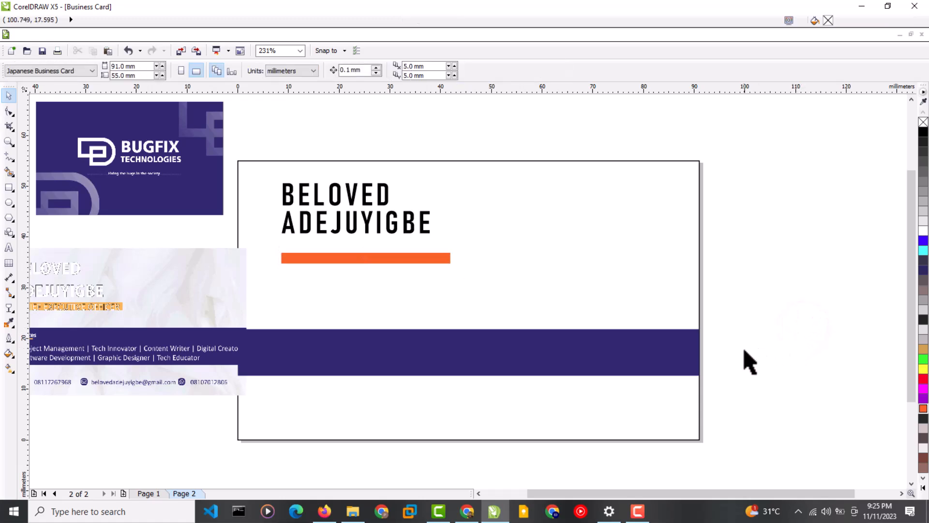
click(386, 221)
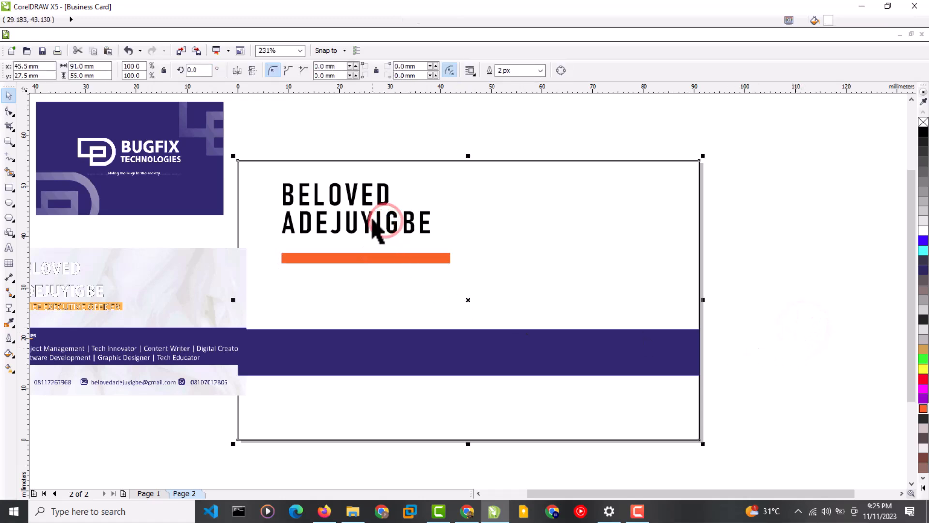
click(377, 231)
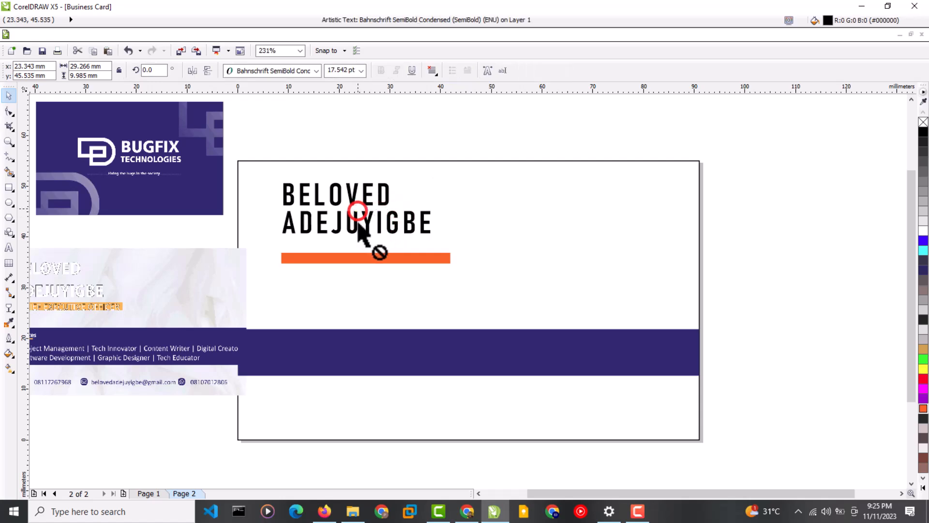
drag(357, 208, 358, 224)
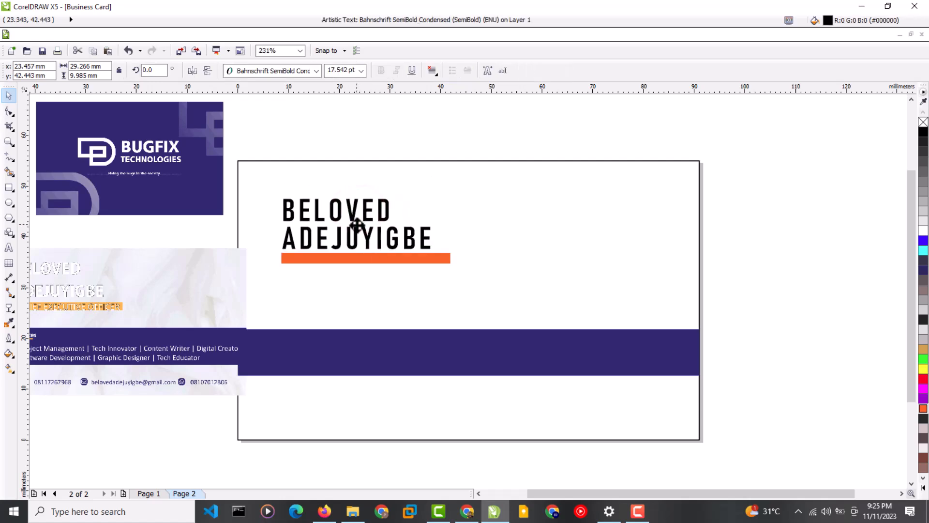
Remove the black outline from the card's background rectangle.
click(560, 194)
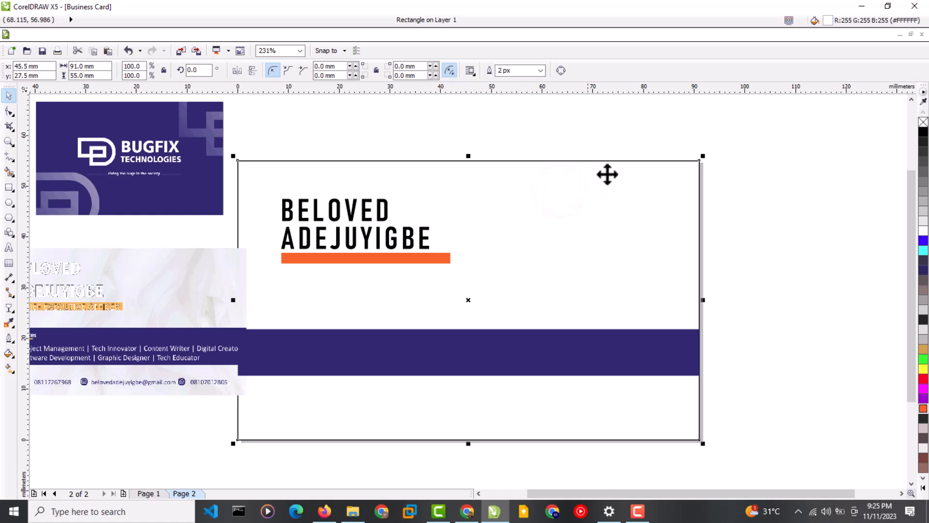
right_click(924, 122)
click(782, 246)
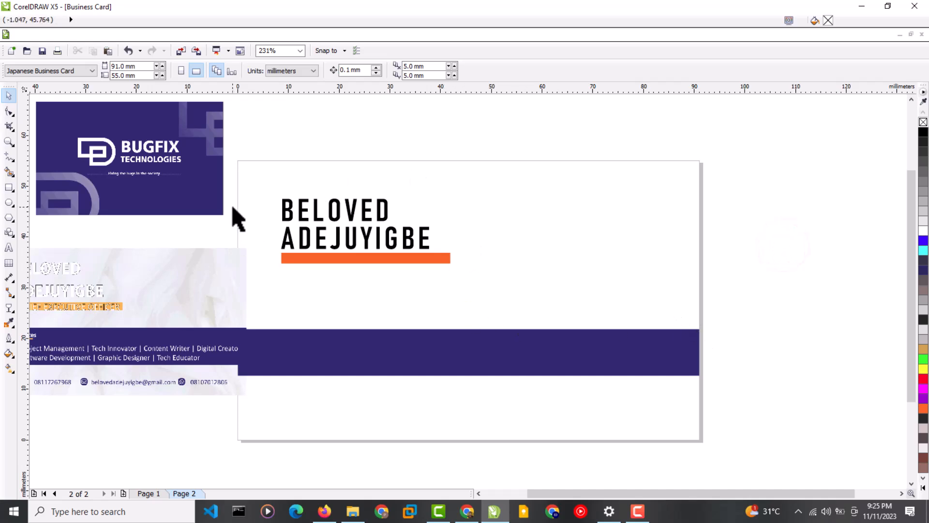
Group the name with the orange bar and move the group down.
drag(230, 188, 479, 293)
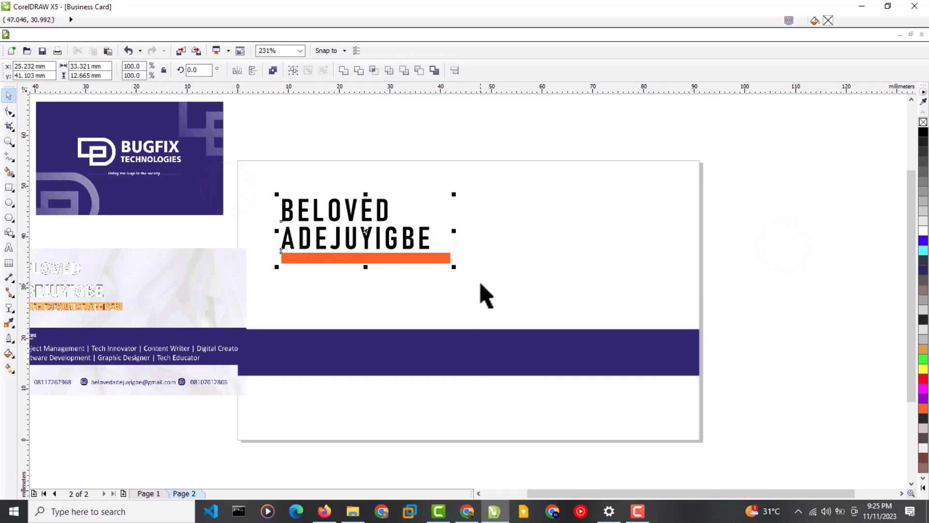
click(294, 72)
drag(367, 232, 353, 252)
Move the reference card image to the right side of the page.
click(403, 348)
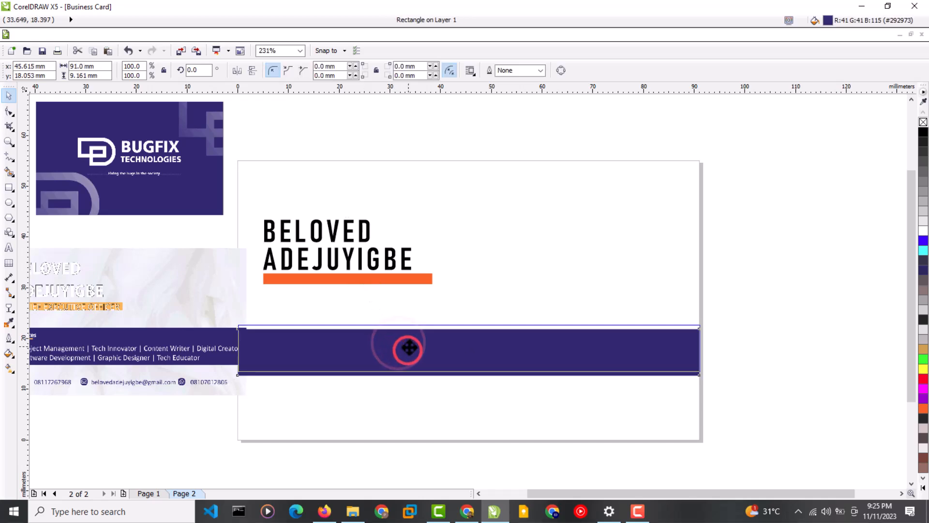
click(196, 270)
drag(188, 280, 830, 242)
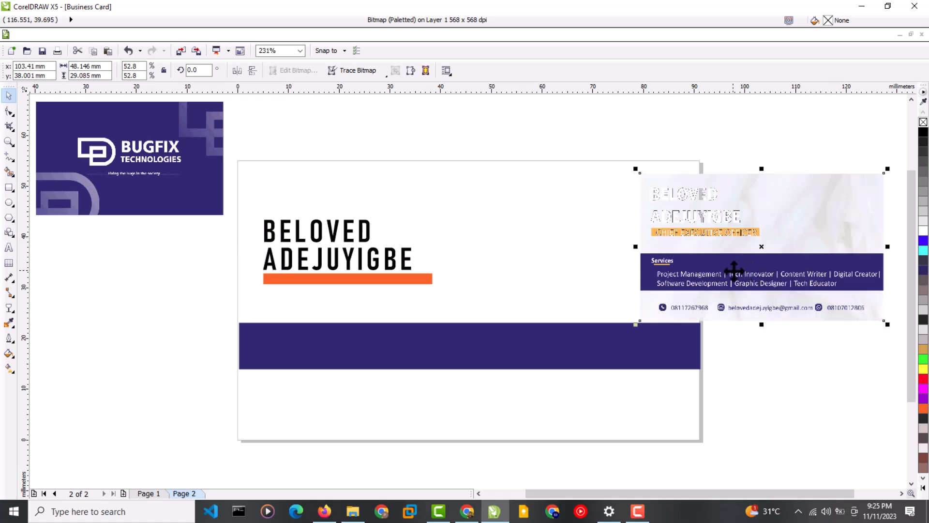
drag(734, 269, 720, 246)
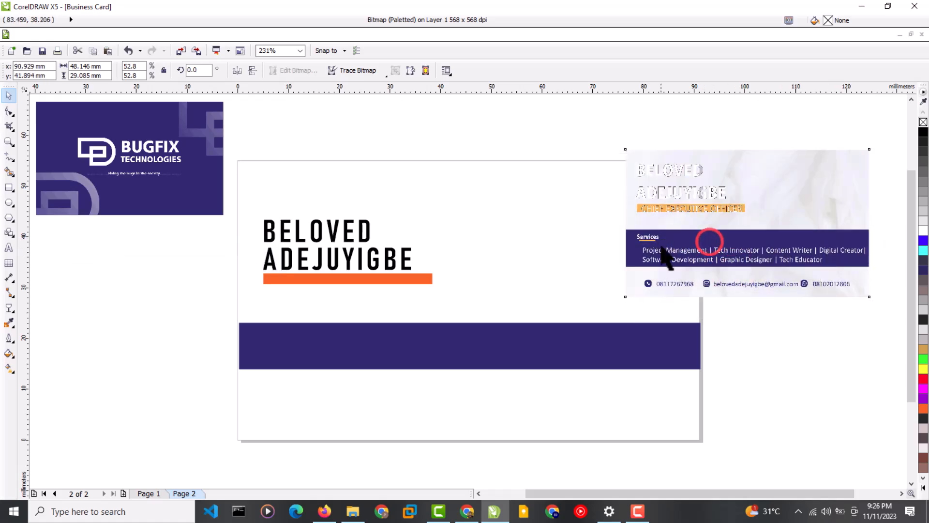
Drag the reference card image left so it overlaps the card's right edge.
drag(710, 242, 662, 246)
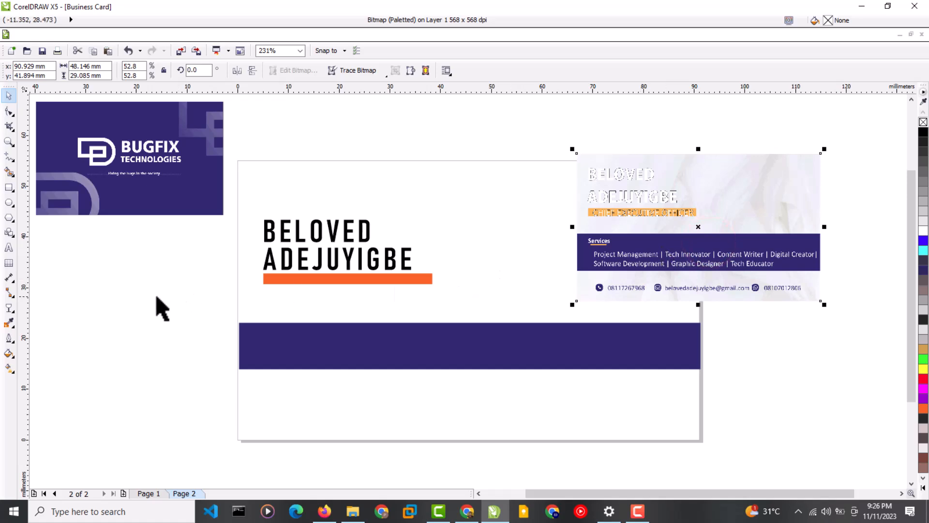
Type the job title 'CHIEF EXECUTIVE OFFICER' as new text left of the card.
click(8, 249)
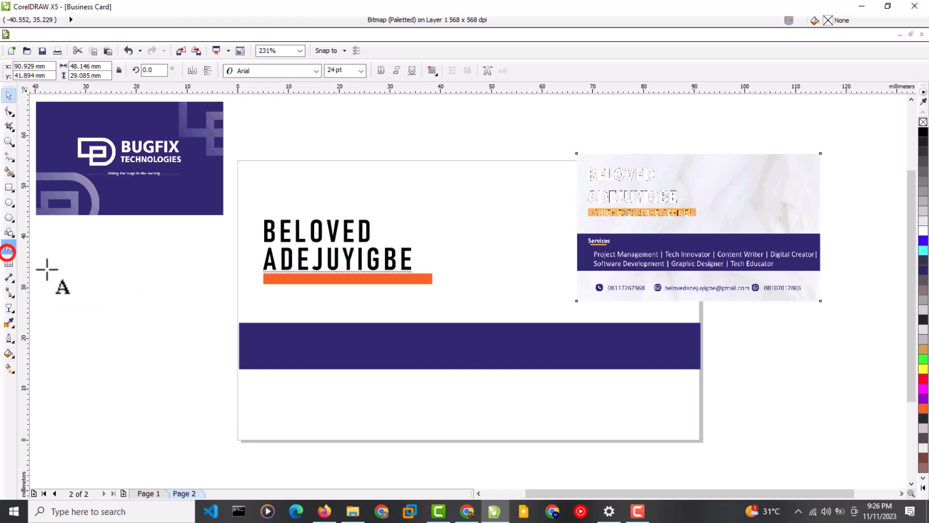
click(83, 296)
text(CHI)
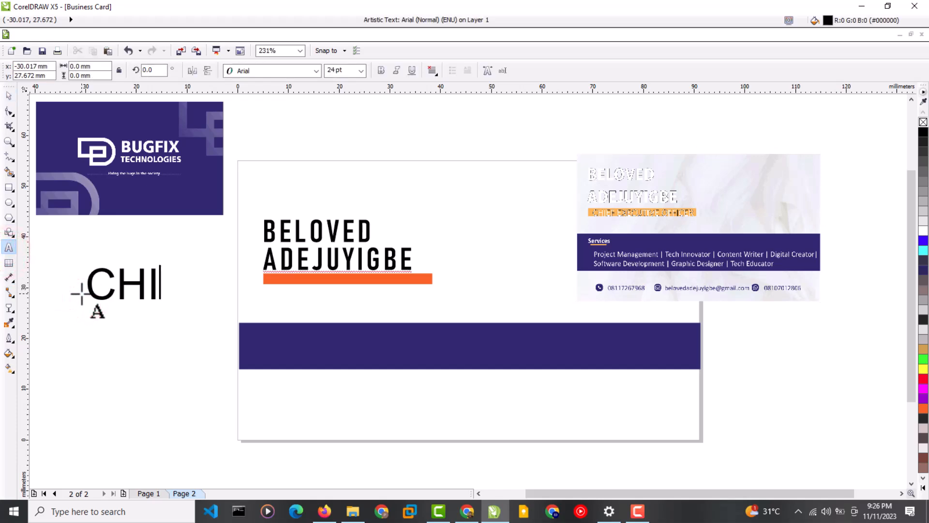
text(EF EXE)
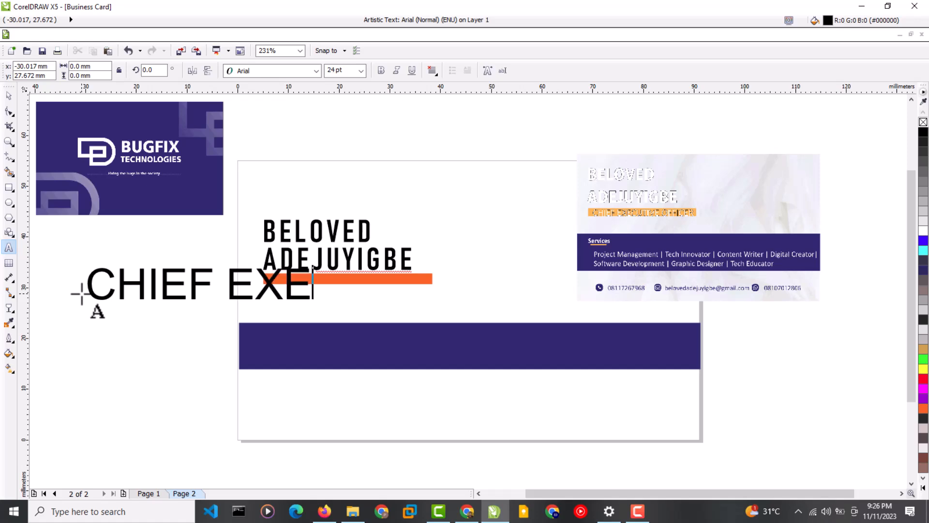
text(CUTIVE OFFICER)
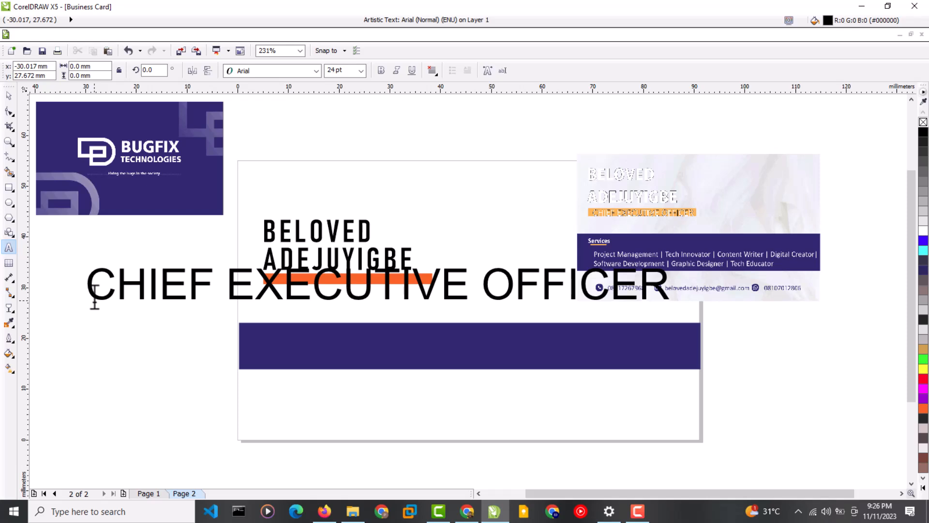
key(ctrl+a)
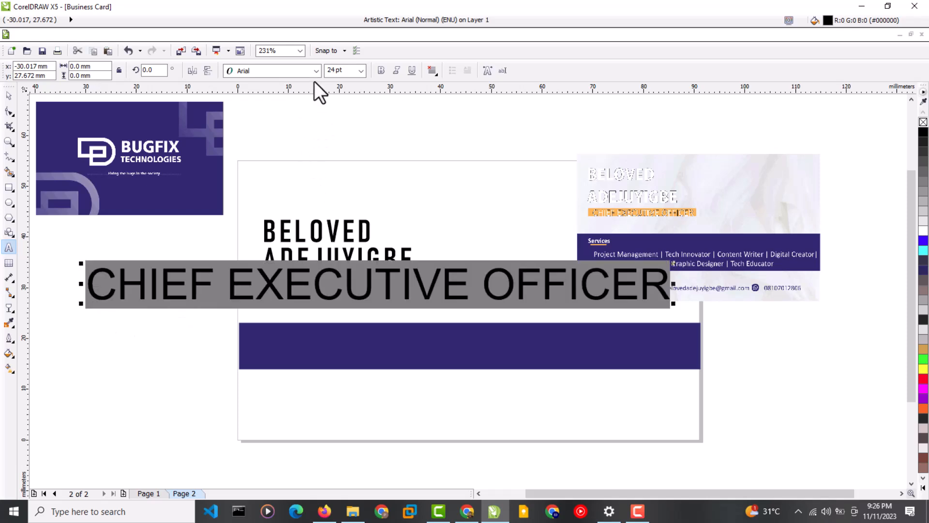
Set the job title in bold Bahnschrift, shrink it to card size, and move it onto the orange bar.
click(316, 71)
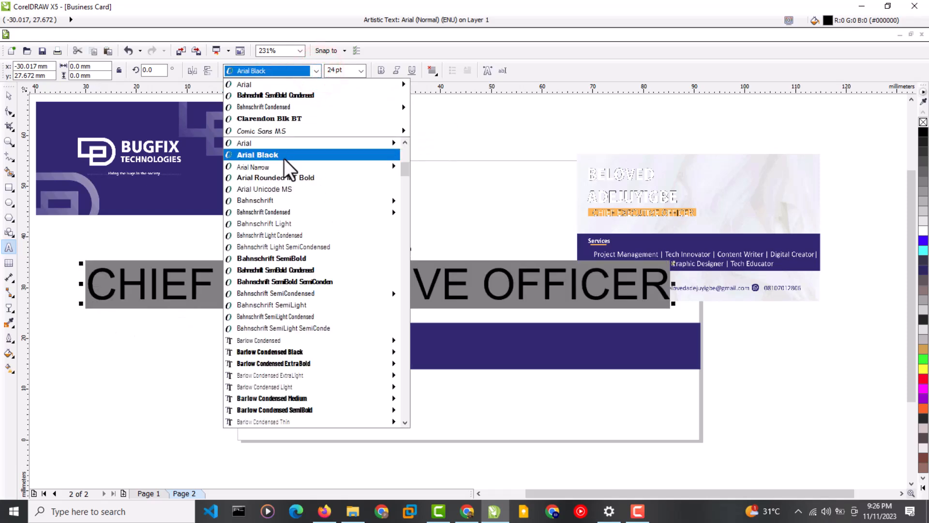
mouse_move(289, 197)
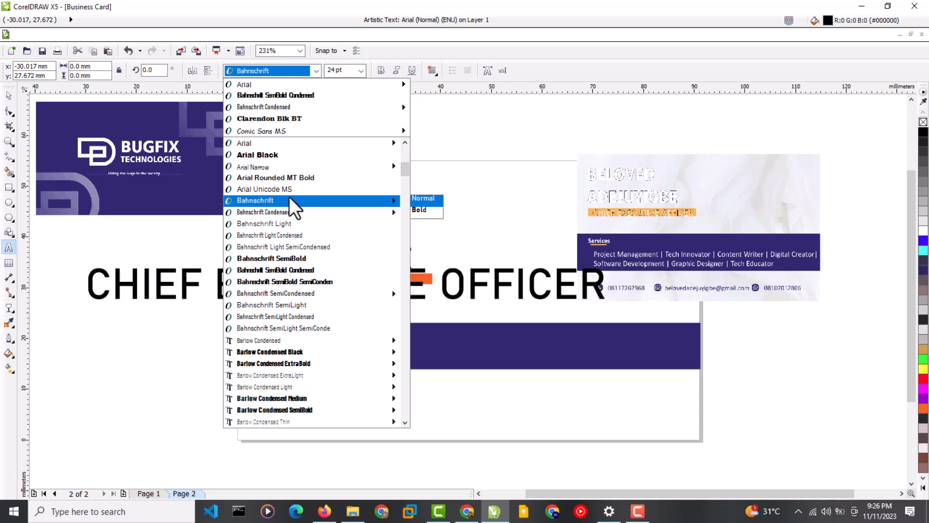
click(289, 199)
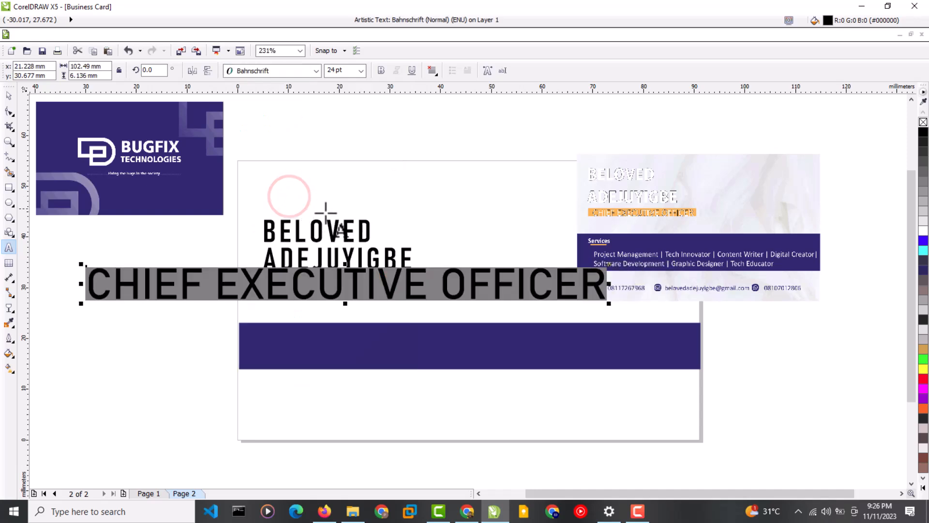
drag(610, 307, 369, 282)
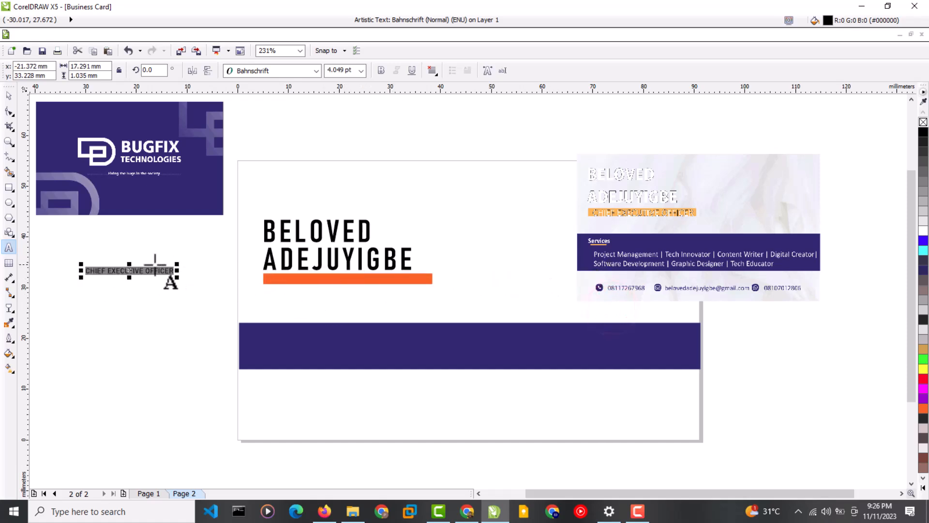
drag(131, 273, 312, 282)
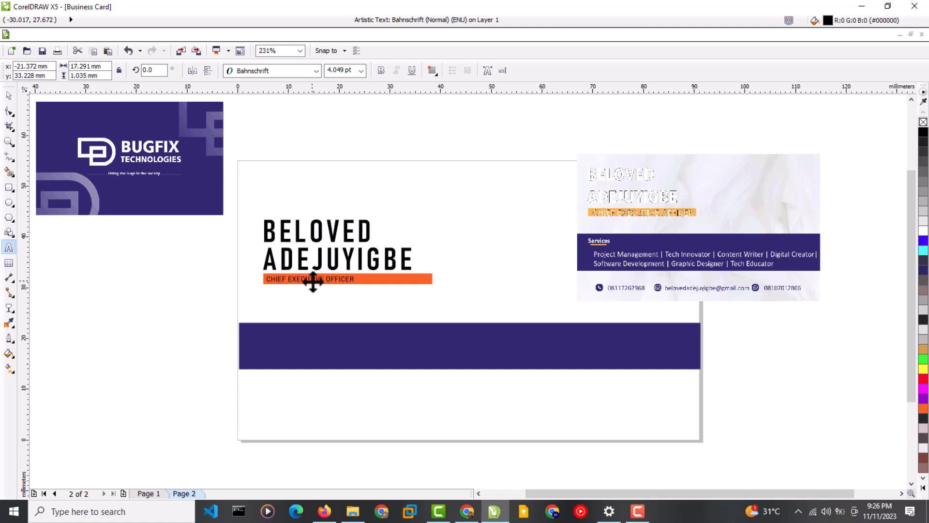
click(382, 71)
Ungroup the name and orange bar, raise them slightly, and seat the job title on the bar.
click(8, 96)
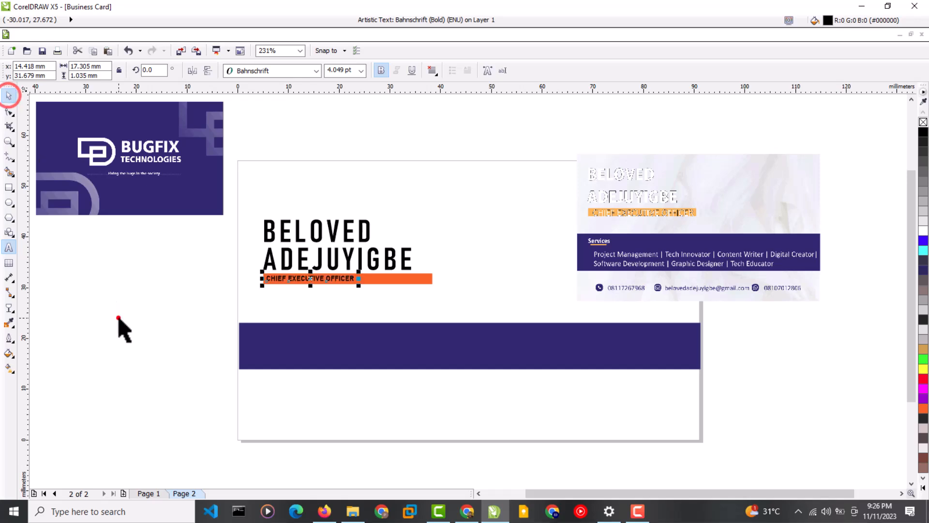
click(119, 317)
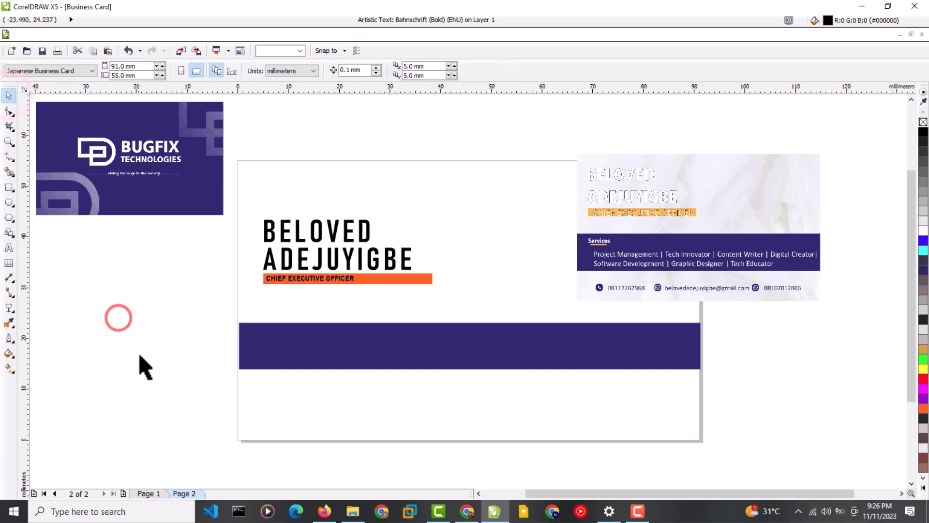
click(317, 258)
click(321, 266)
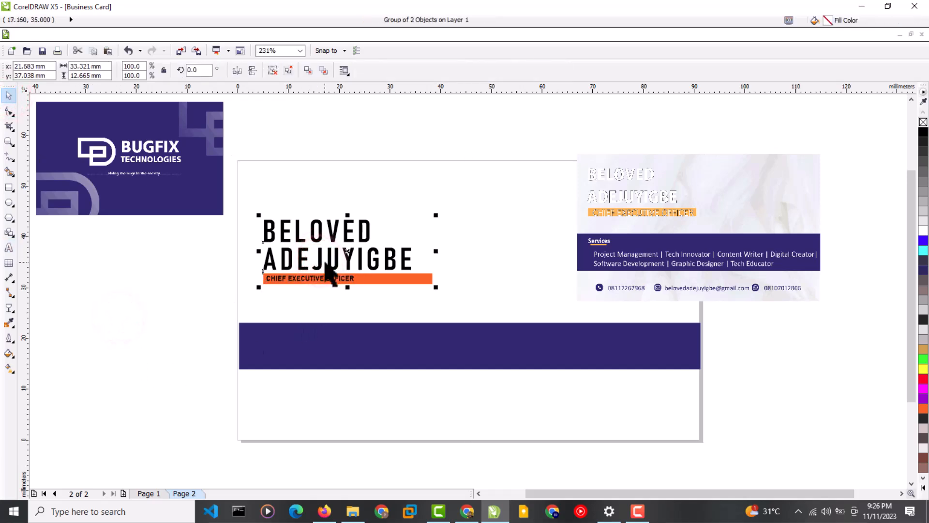
click(291, 71)
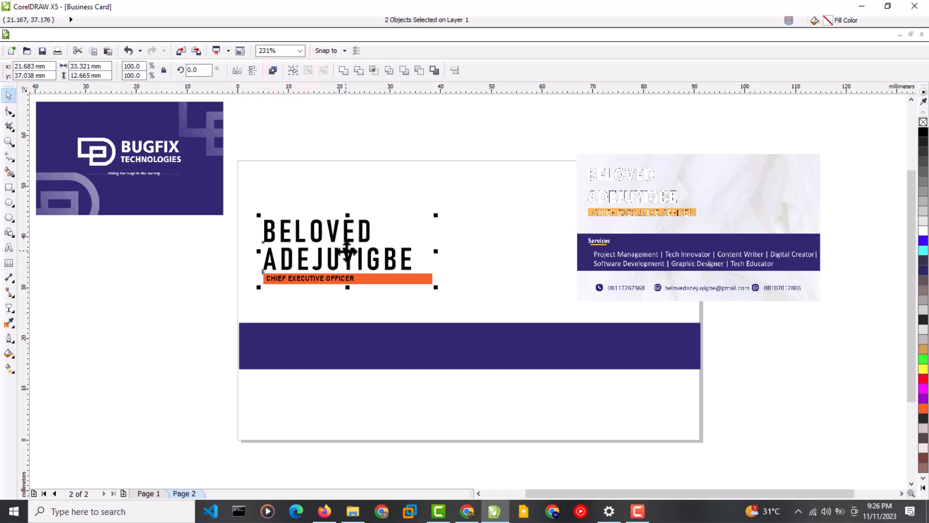
drag(348, 250, 347, 242)
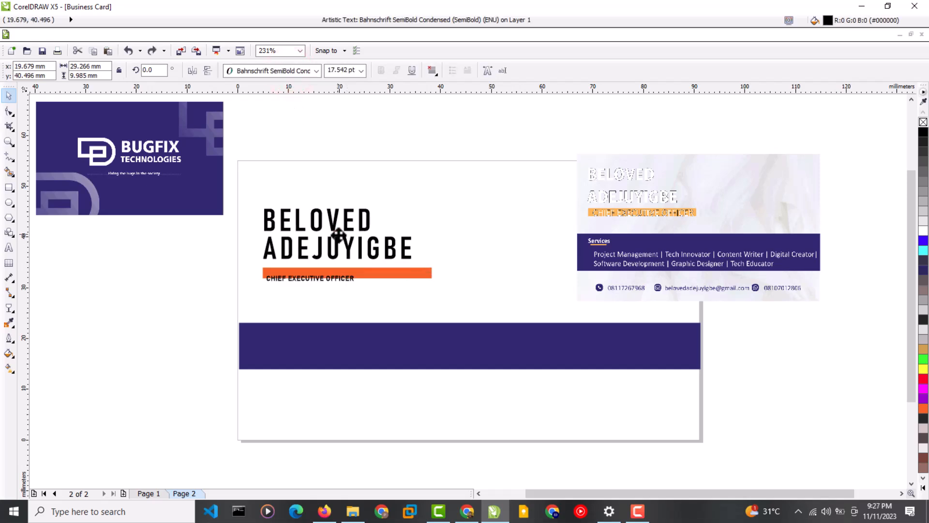
click(336, 281)
drag(307, 277, 310, 272)
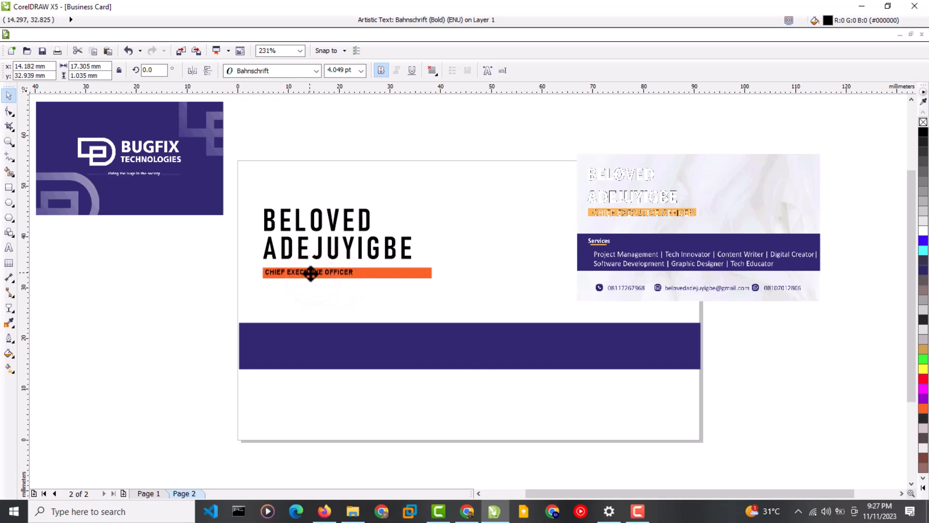
click(195, 303)
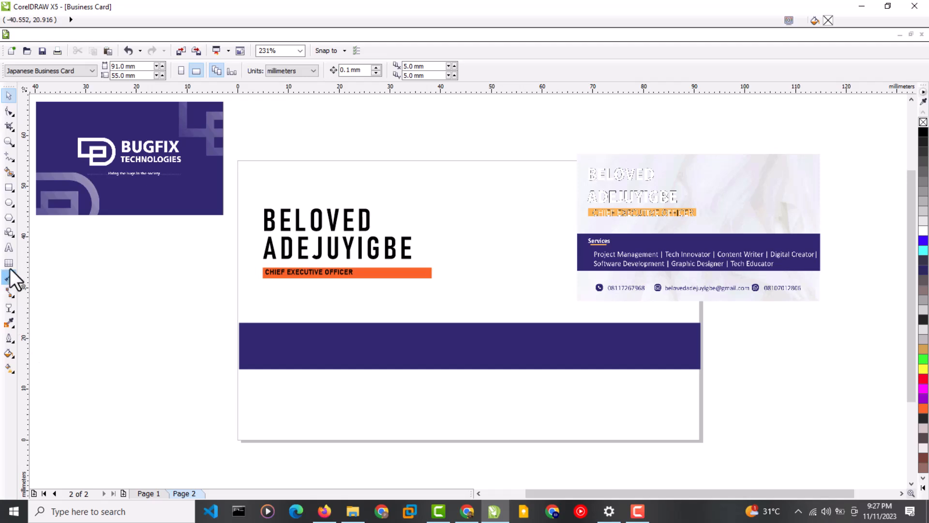
Add a 'Services' heading in white 6 pt Bahnschrift Bold.
click(9, 247)
click(264, 332)
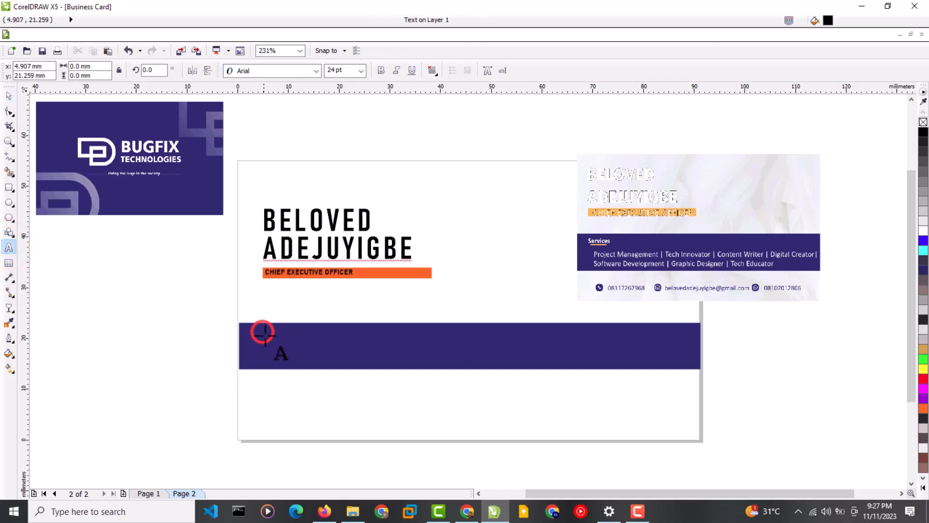
text(Serv)
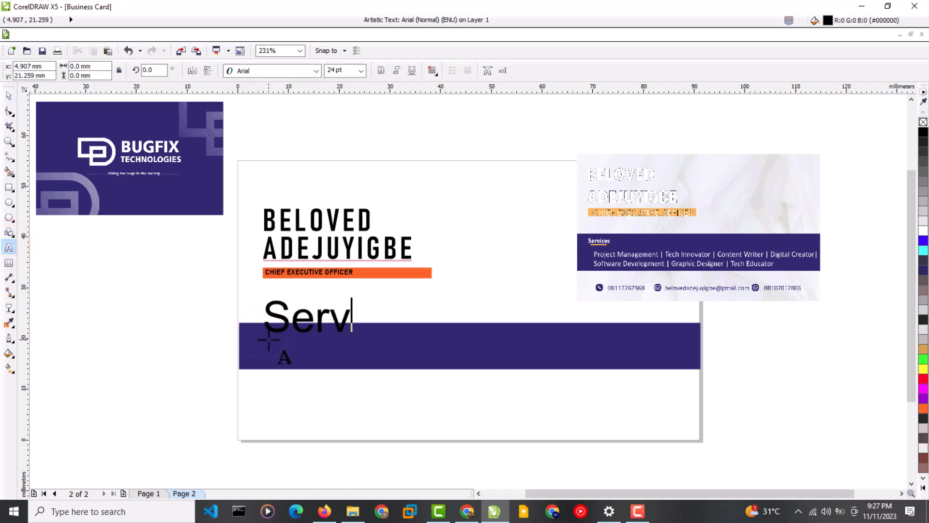
text(ices)
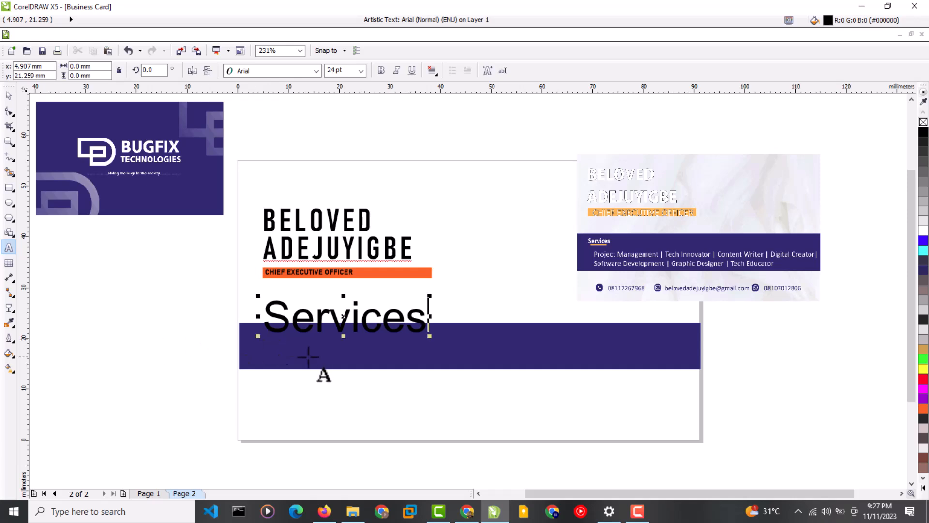
drag(419, 317, 255, 326)
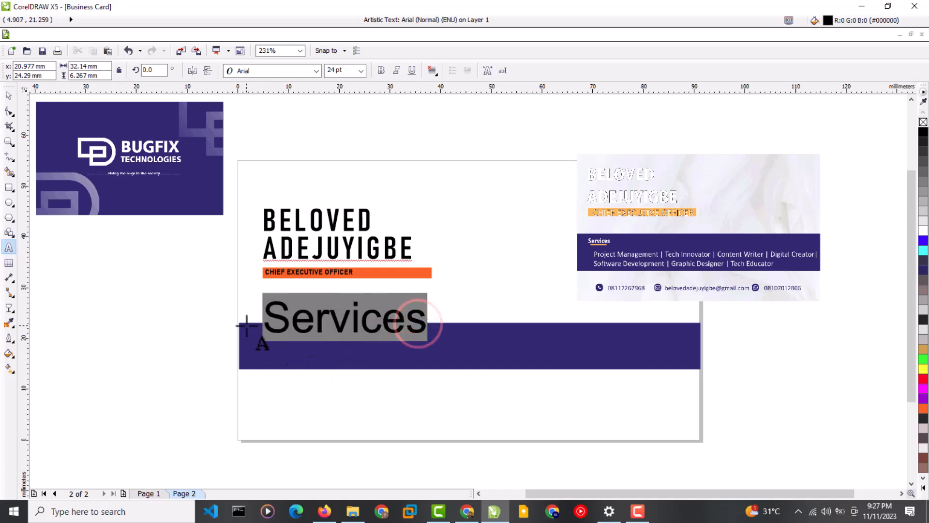
click(924, 230)
click(316, 71)
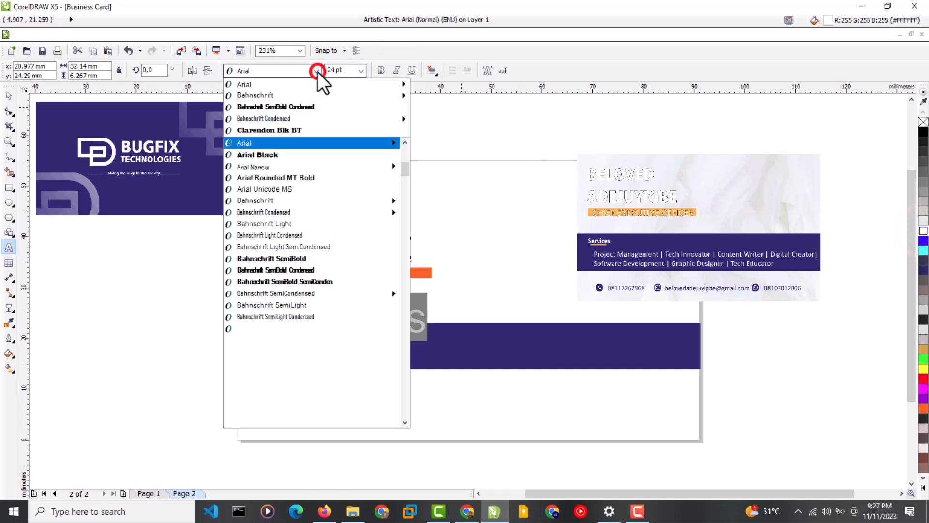
click(299, 92)
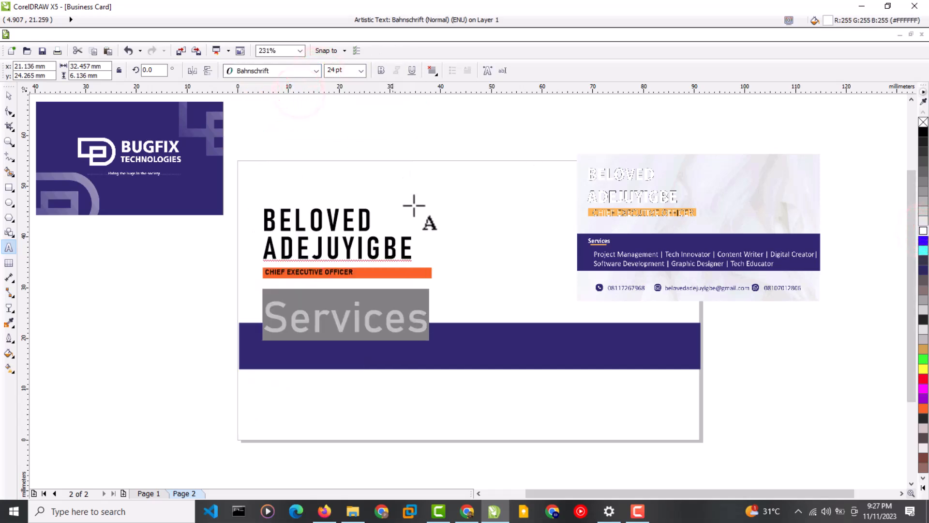
click(361, 71)
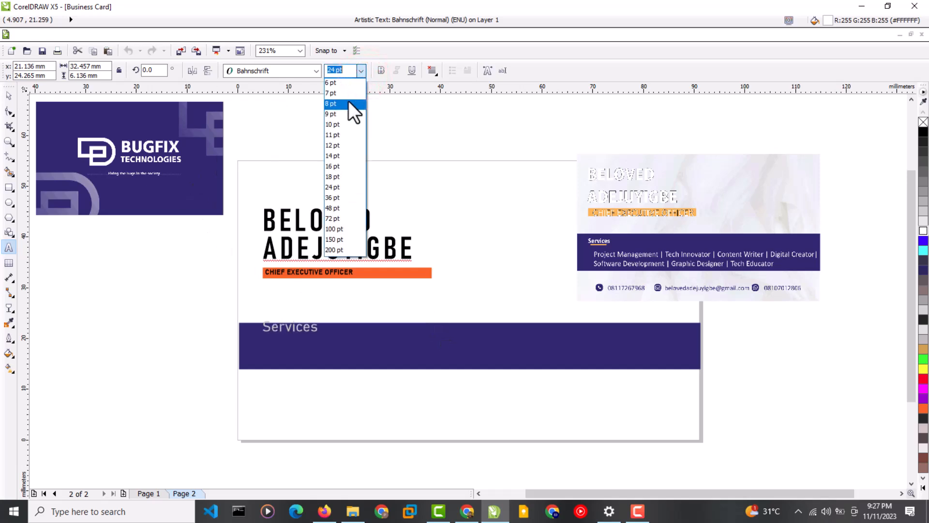
click(336, 84)
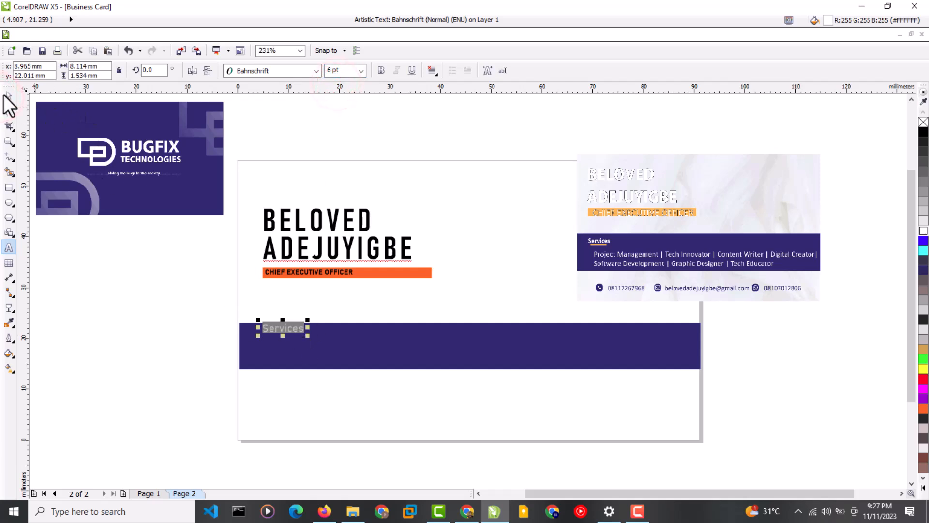
click(381, 71)
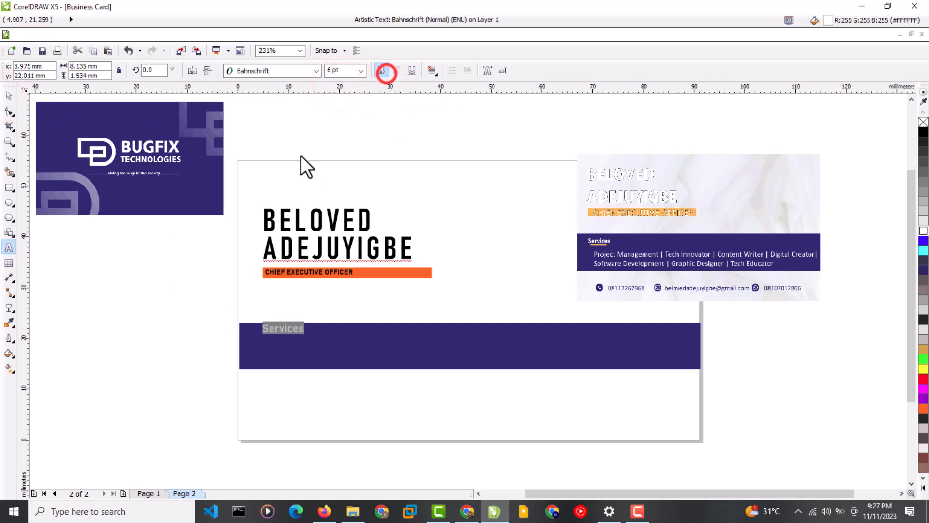
Nudge 'Services' down into the navy band and add a vertical guide at its left edge.
click(10, 96)
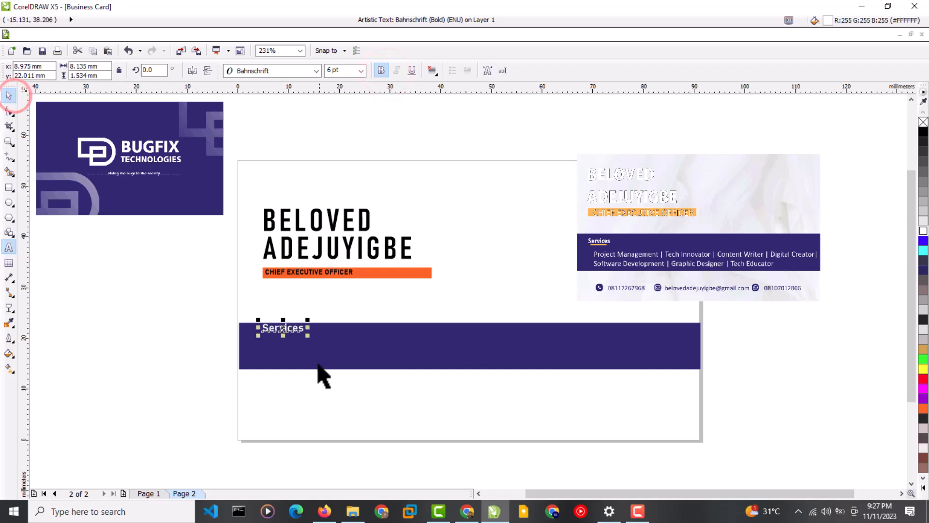
drag(284, 328, 288, 334)
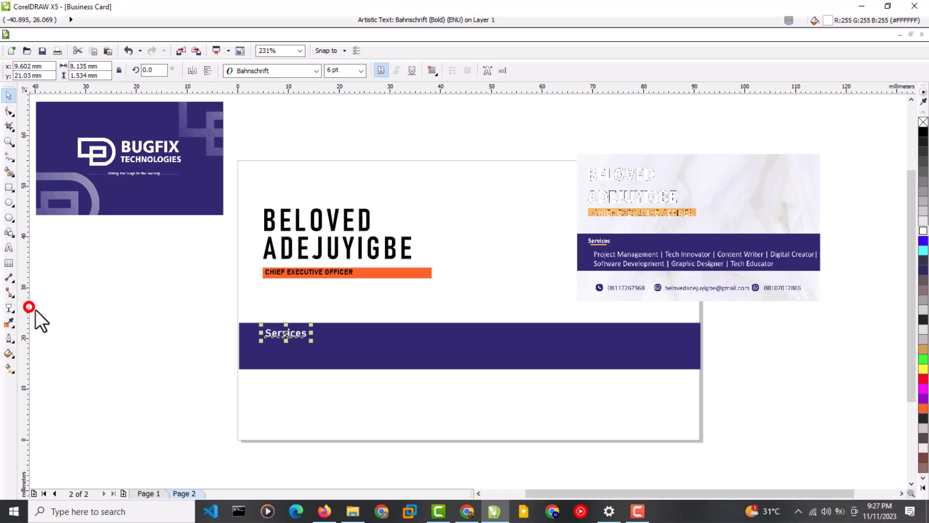
drag(29, 307, 277, 337)
Draw a thin orange rectangle and place it under the 'Services' heading.
click(170, 341)
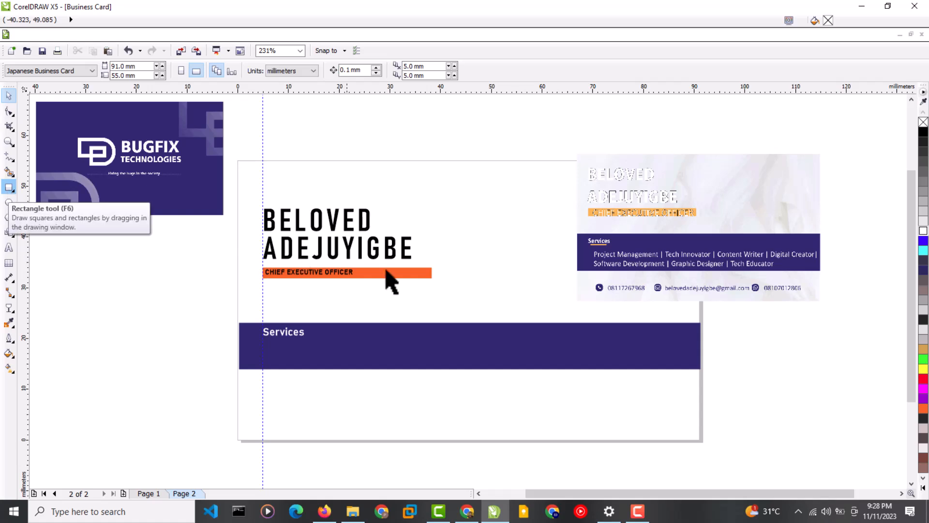
click(9, 188)
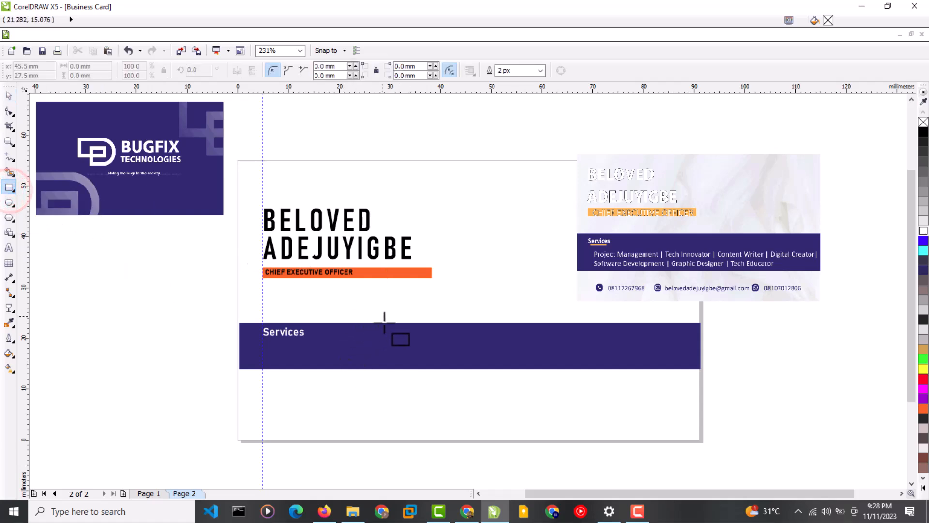
drag(372, 339, 398, 341)
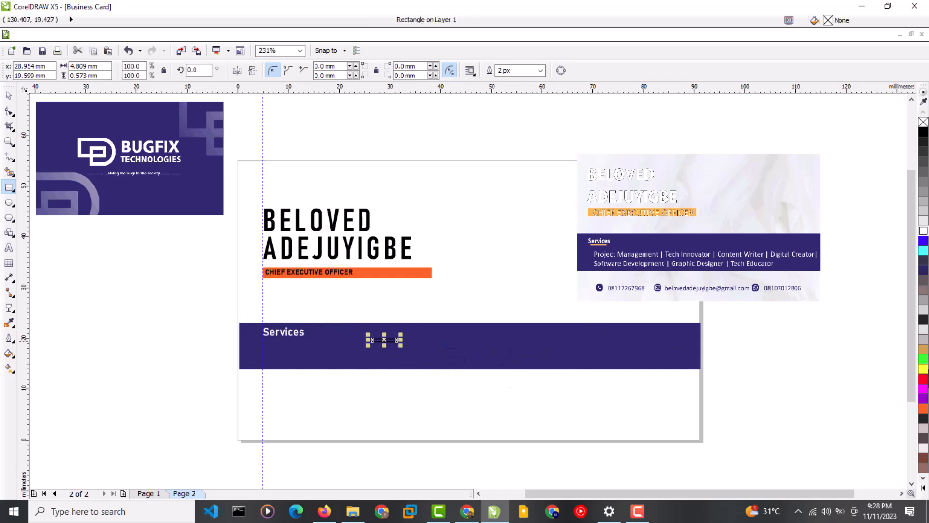
click(923, 409)
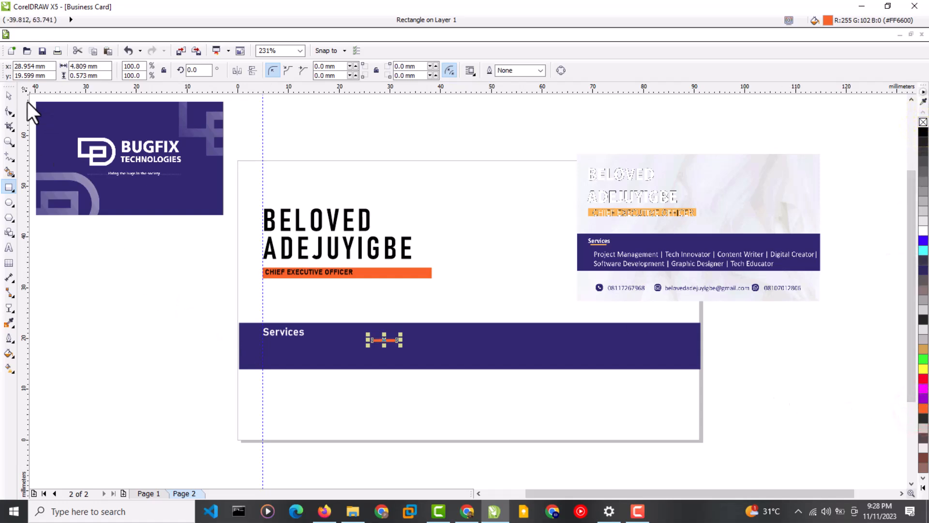
click(8, 95)
drag(385, 340, 285, 341)
click(179, 360)
Stretch the navy Services band slightly taller from its bottom edge.
click(419, 371)
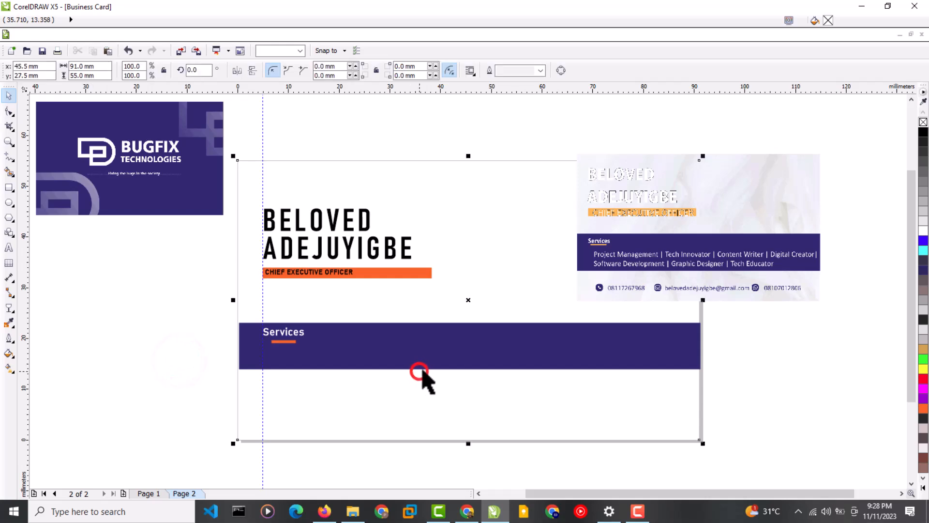
click(422, 367)
drag(469, 371, 472, 379)
click(175, 383)
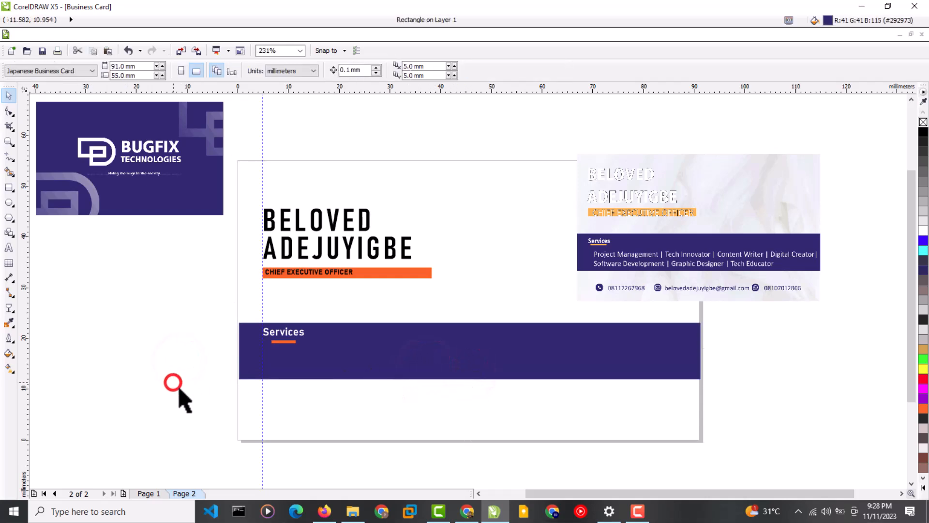
Type 'Project Management | Tech Instructor | Tech Consultant' and move it onto the navy band.
click(10, 248)
click(110, 372)
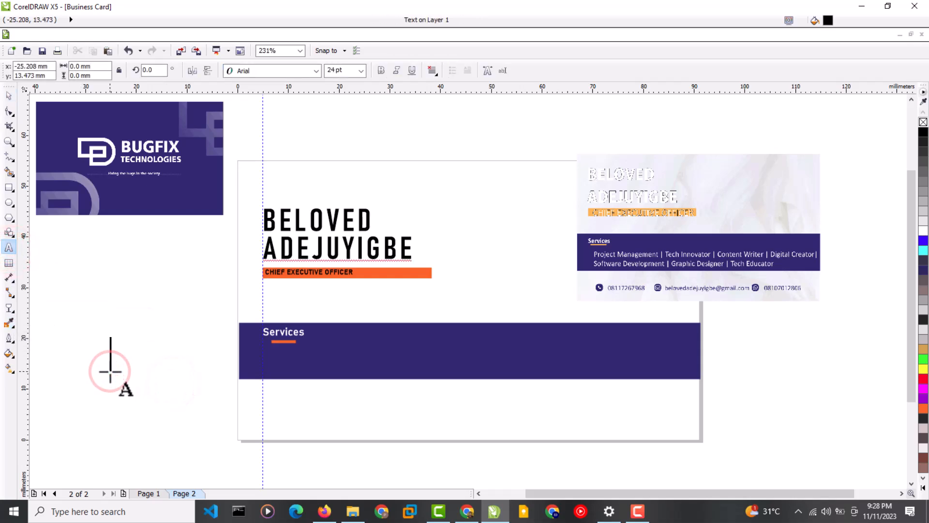
text(Project Management)
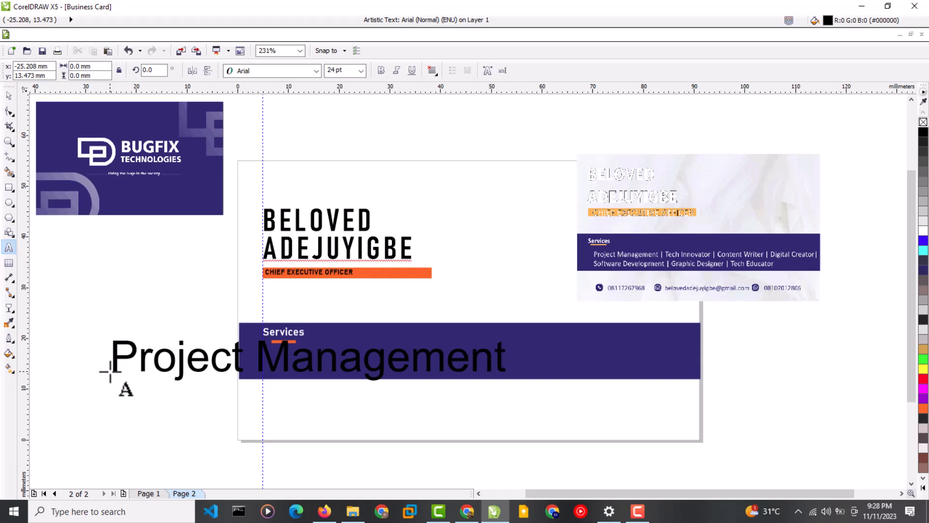
text( | Tech I)
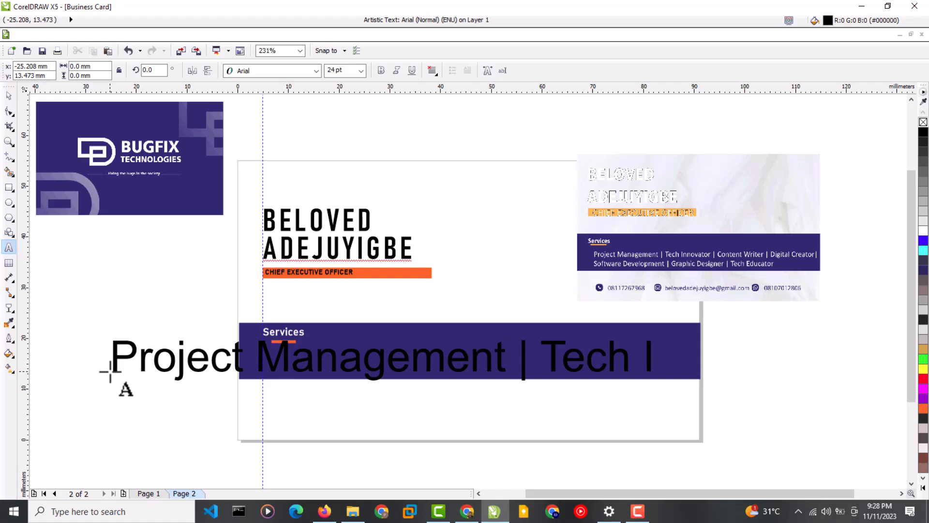
text(nstructor)
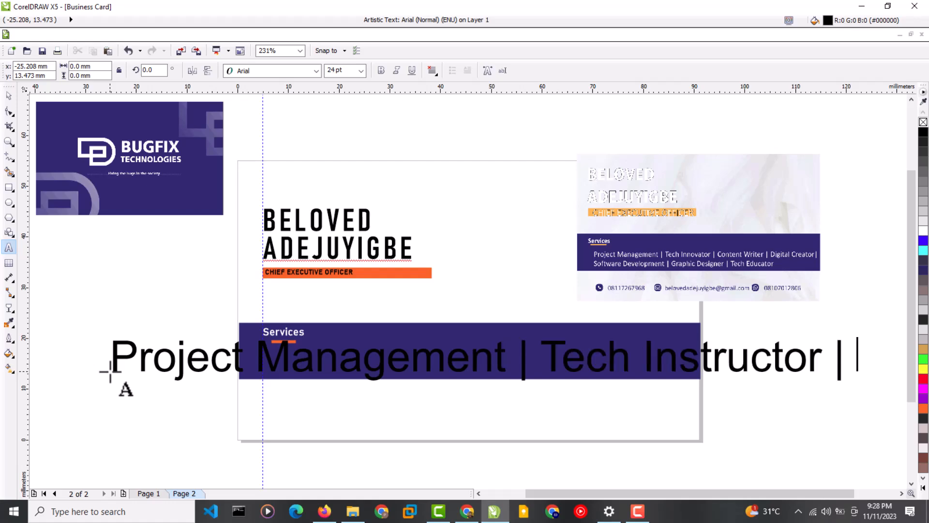
text( | Tech Consultant)
key(Escape)
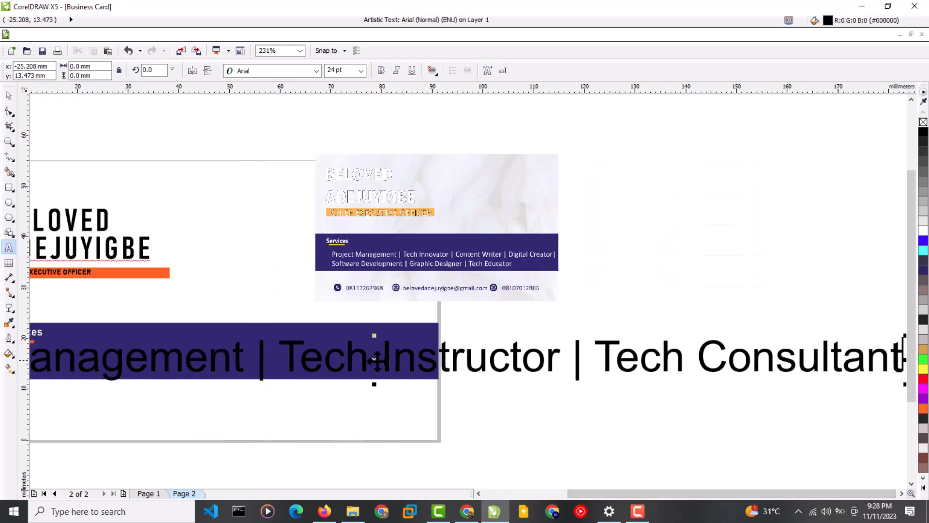
drag(374, 359, 605, 357)
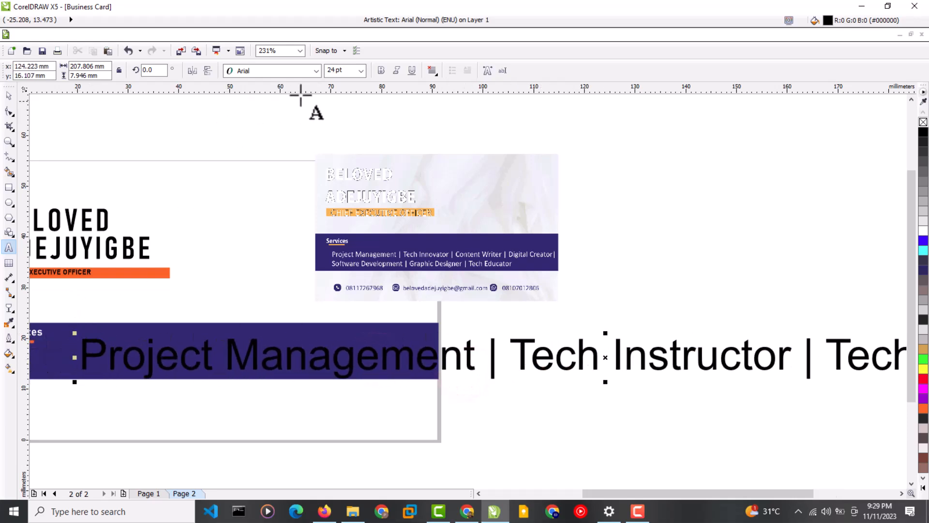
Format the services line as white 6 pt Bahnschrift.
click(361, 70)
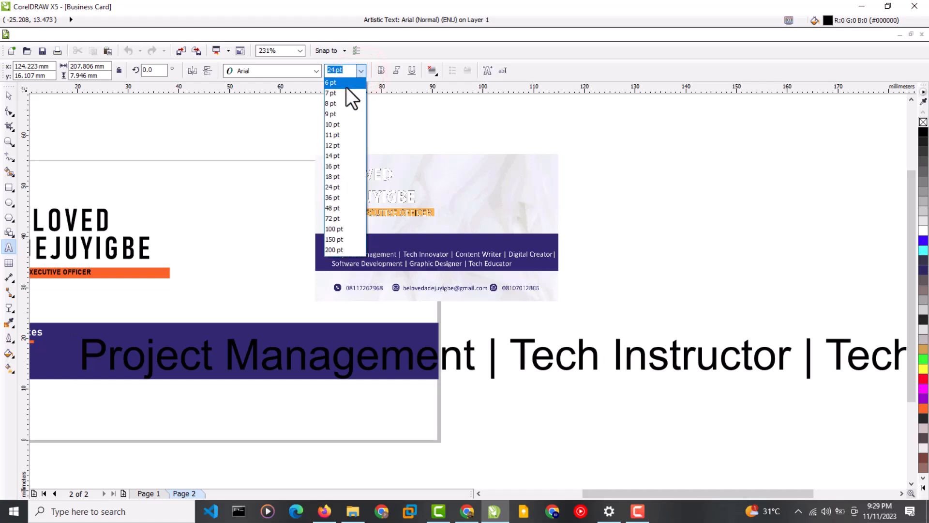
click(339, 83)
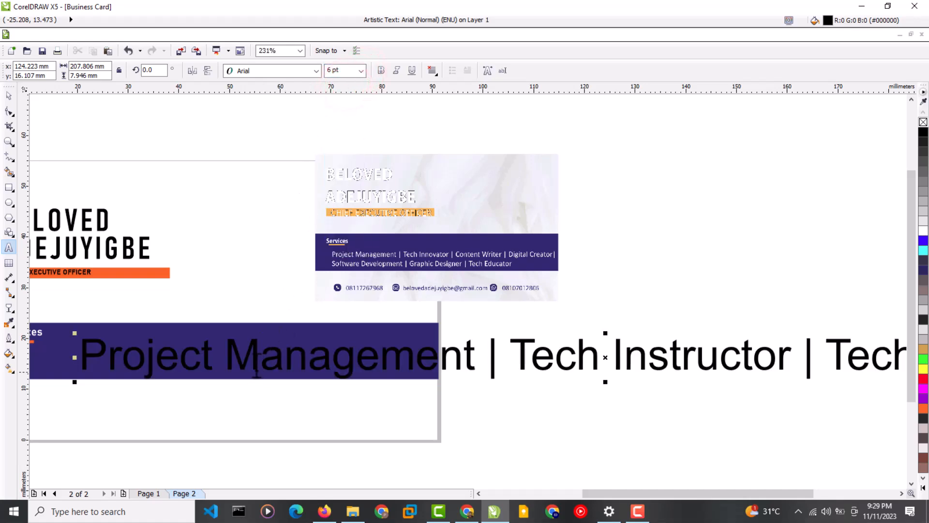
triple_click(255, 364)
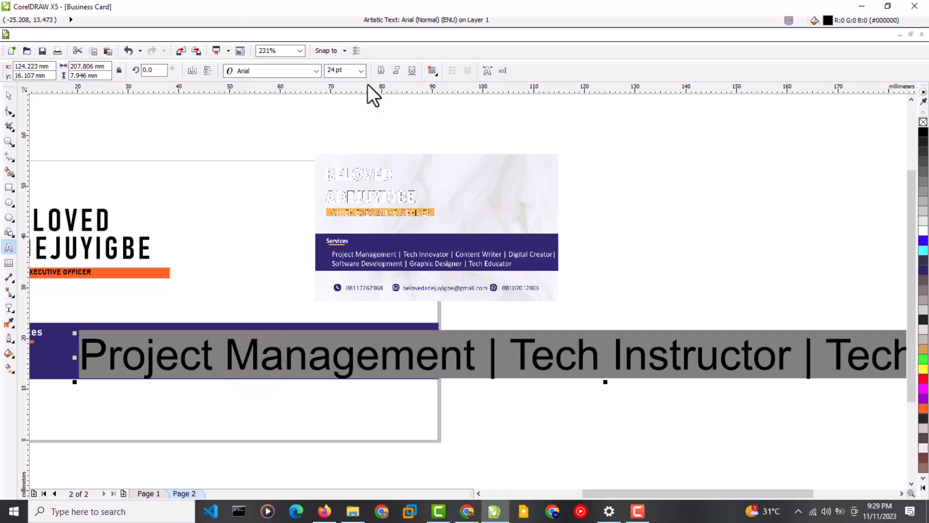
click(362, 71)
click(346, 86)
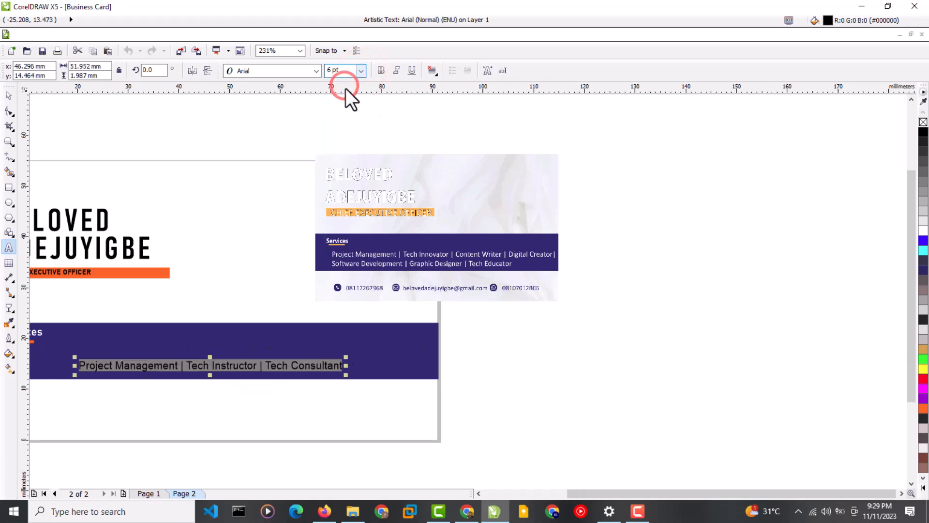
click(316, 71)
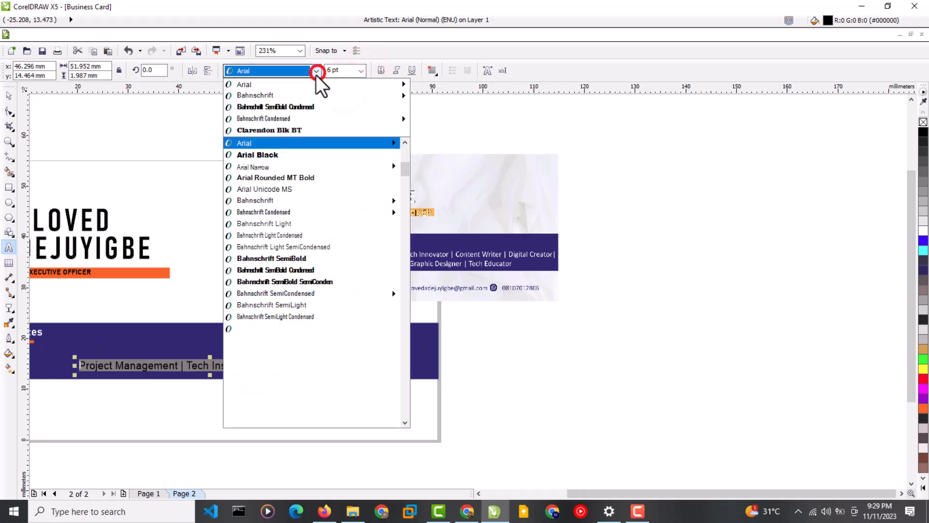
click(277, 98)
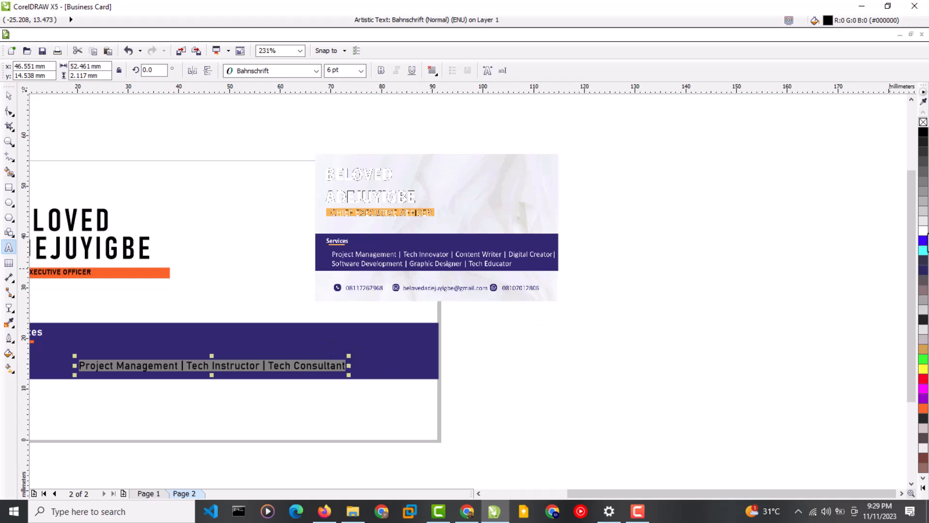
click(924, 231)
Fit the card in view, then resize the services line to about 5 pt under the heading.
click(9, 109)
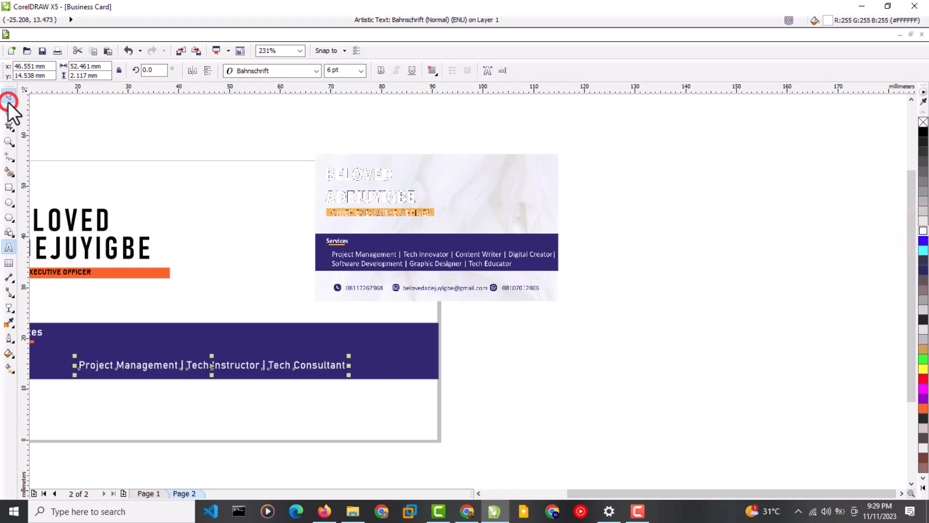
click(6, 99)
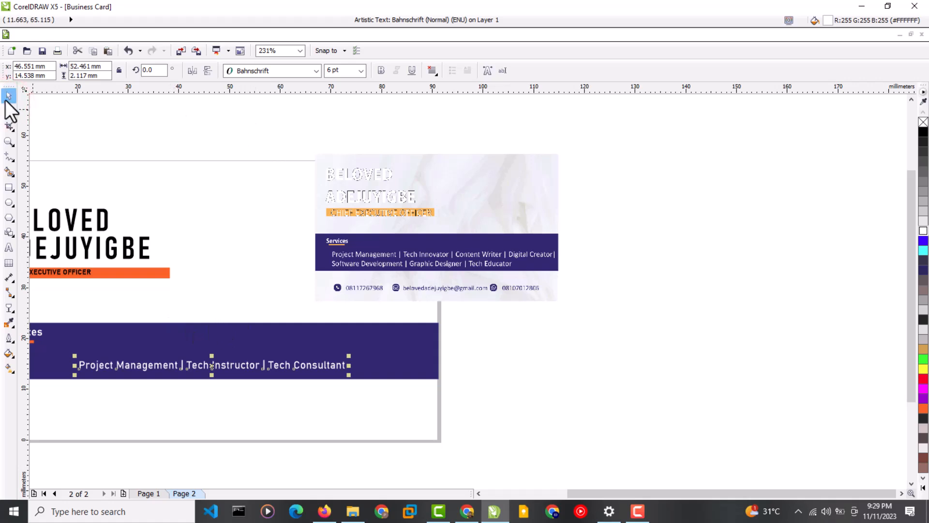
click(300, 50)
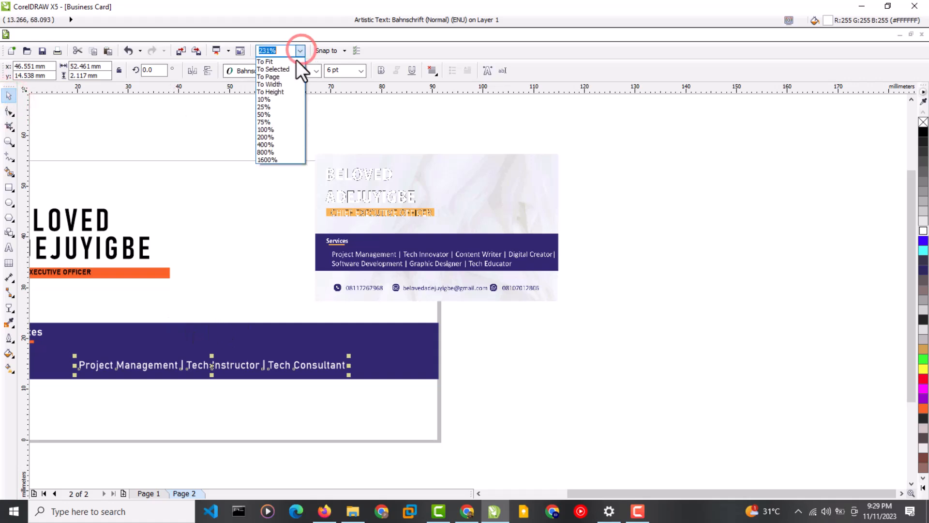
click(274, 75)
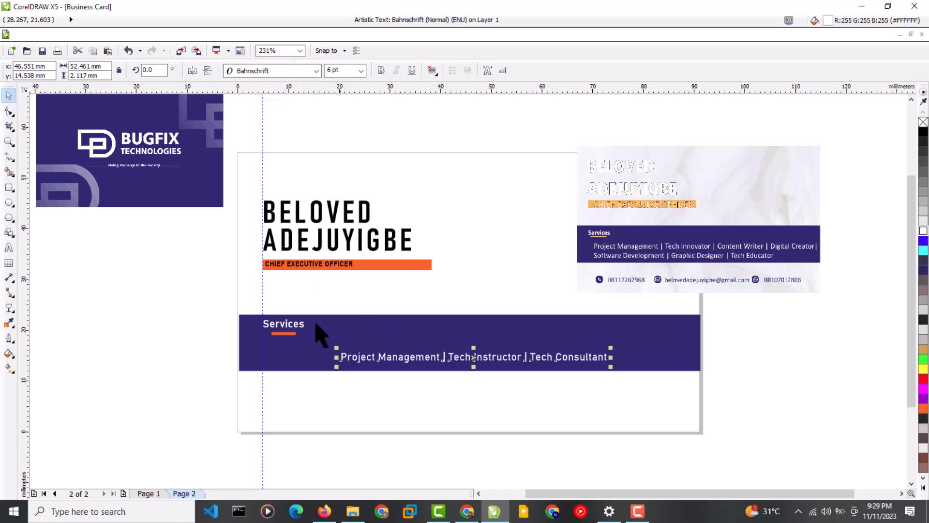
click(334, 70)
text(4)
key(Return)
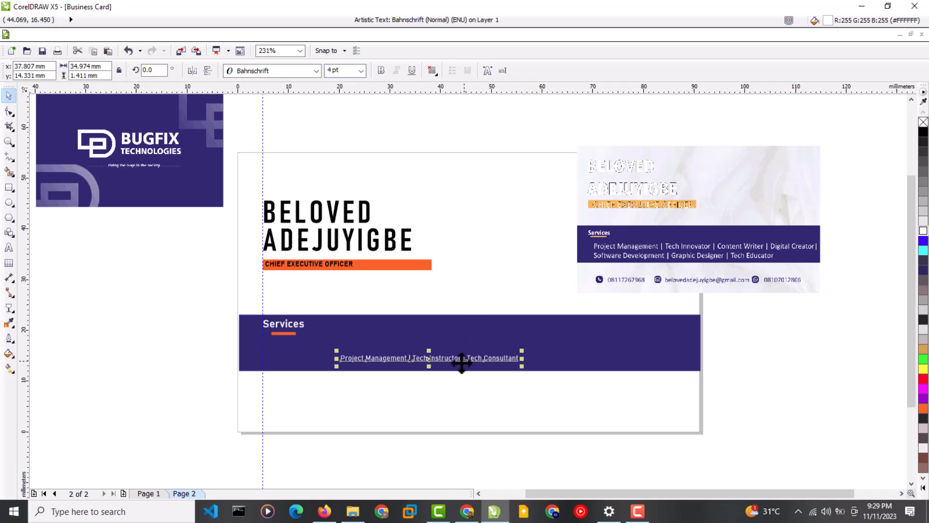
drag(435, 361, 374, 348)
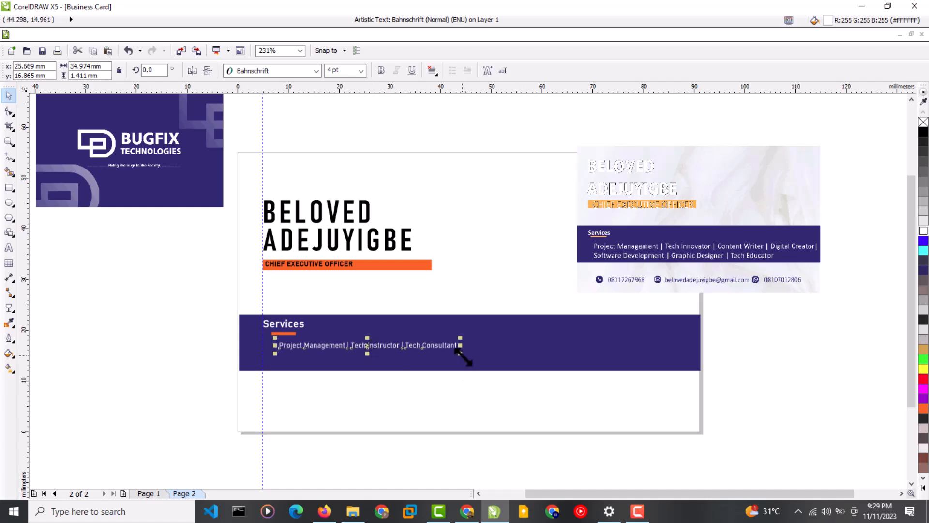
drag(462, 356, 501, 355)
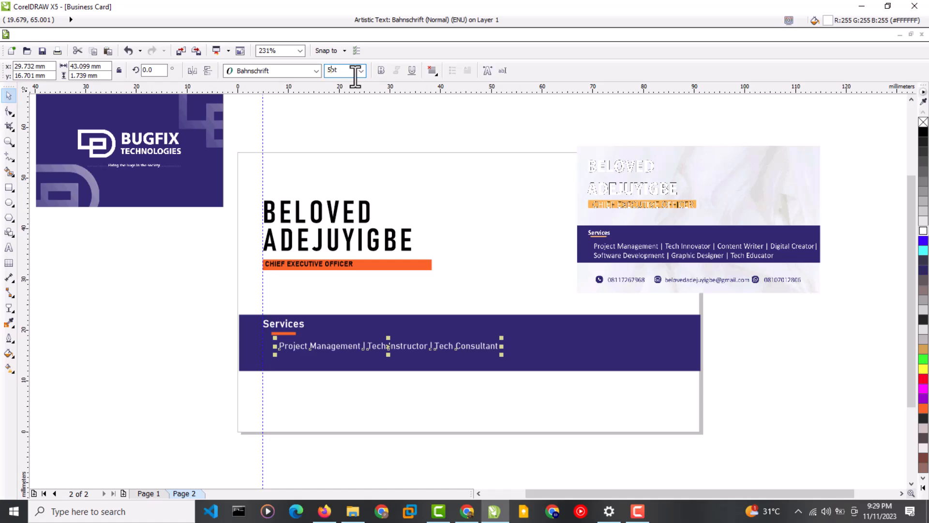
key(Return)
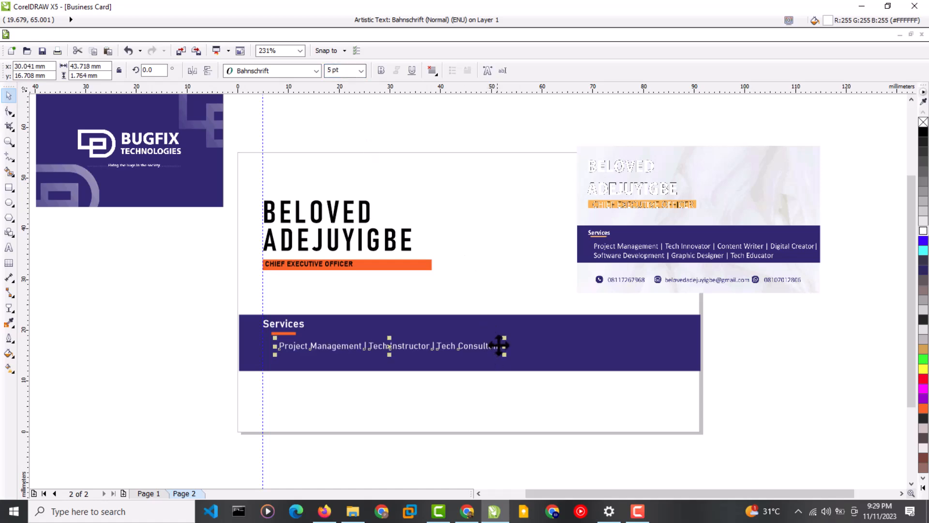
Append 'Technical' after Tech Consultant in the services line.
click(12, 253)
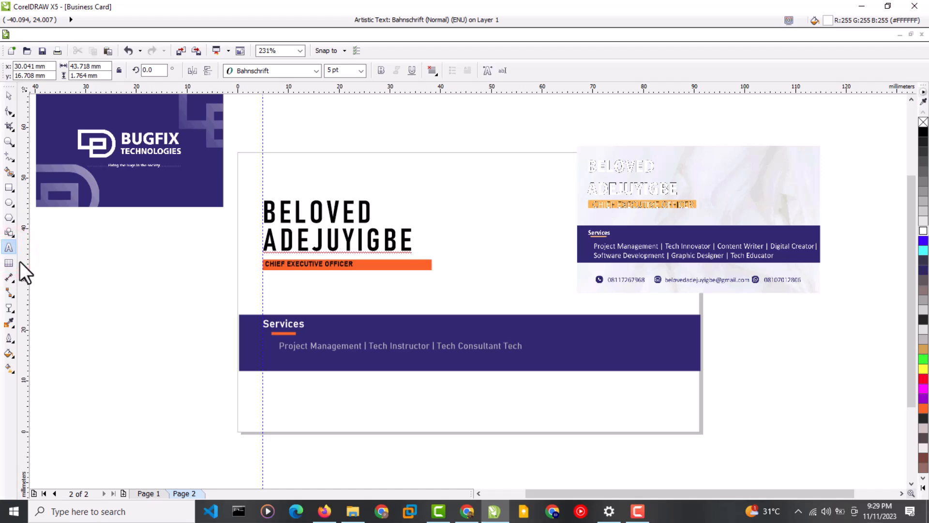
text(Technical Writer | Software Developer)
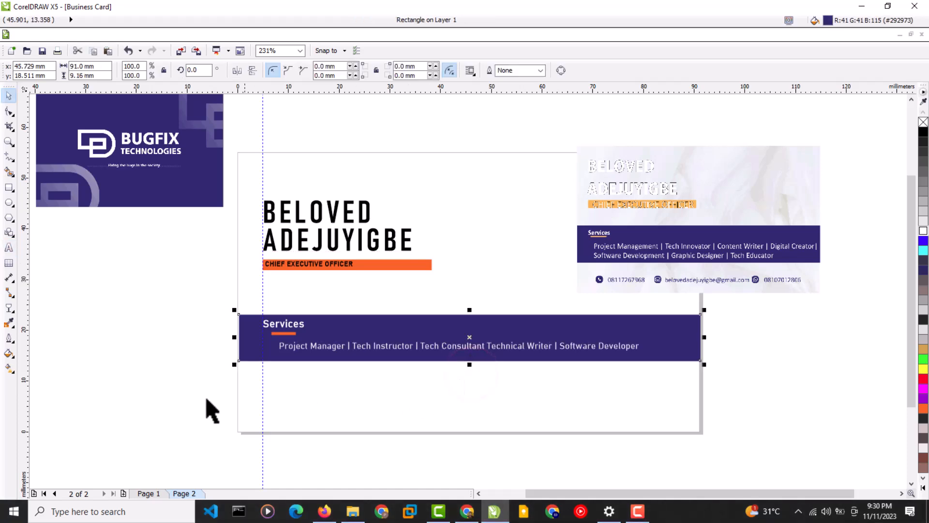
click(171, 392)
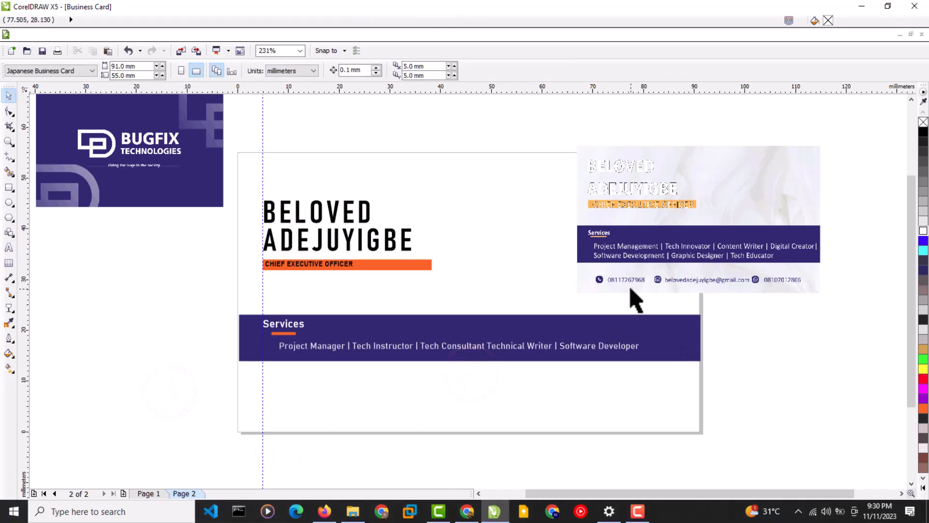
Search Google for 'fontawesome' in the browser, then return to CorelDRAW.
click(467, 509)
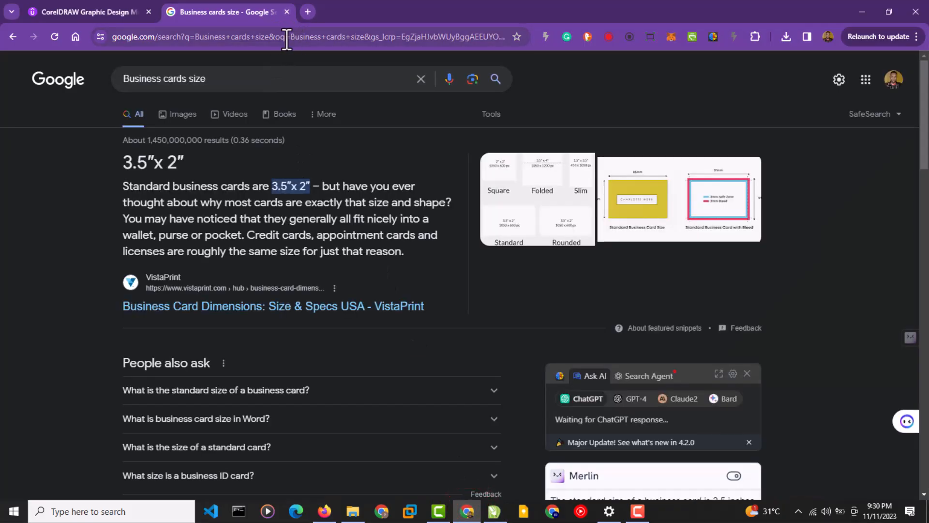
click(279, 37)
text(fo)
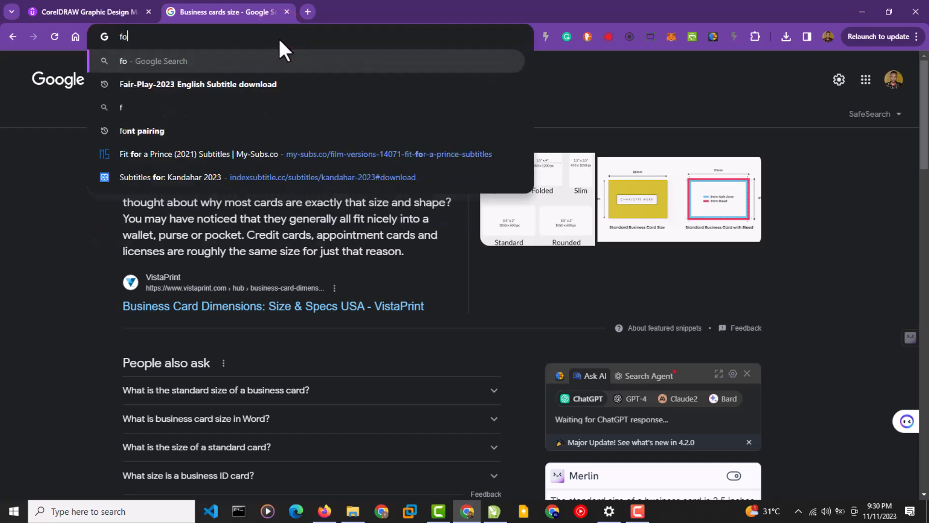
text(ntawesome)
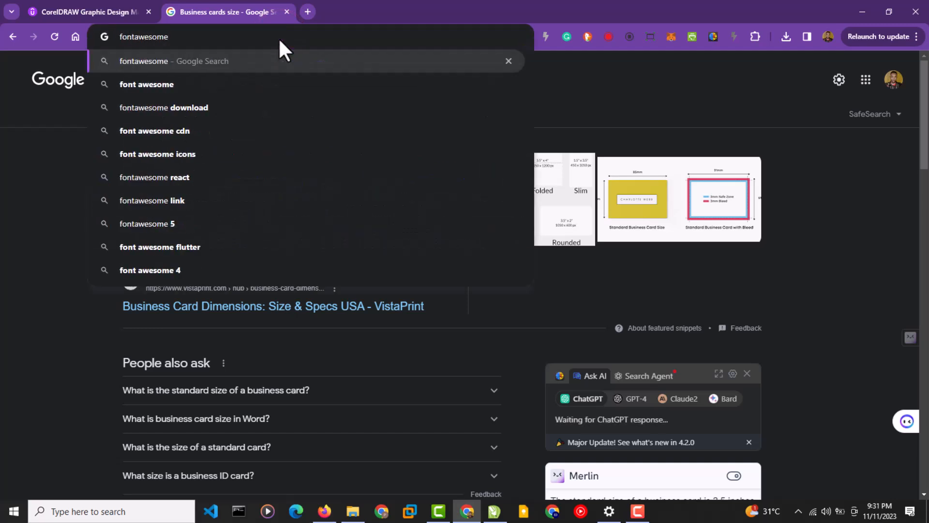
key(Return)
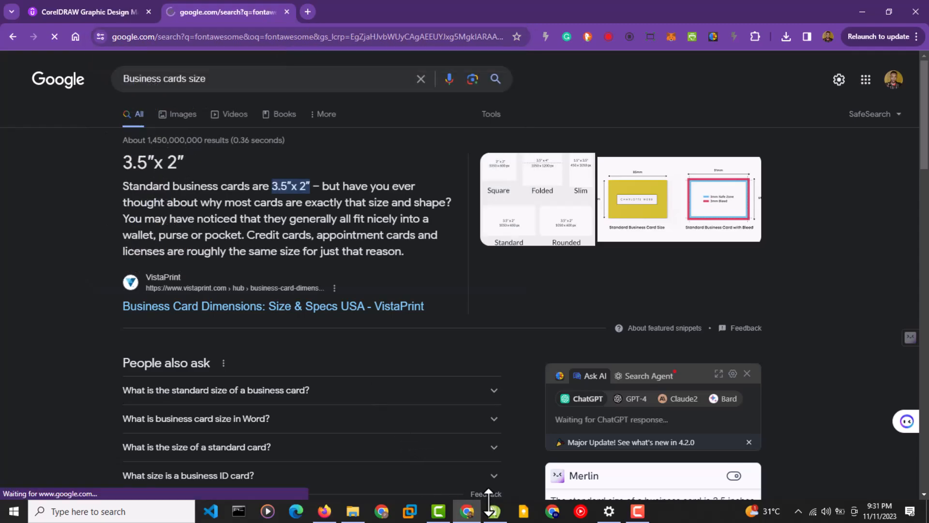
click(493, 510)
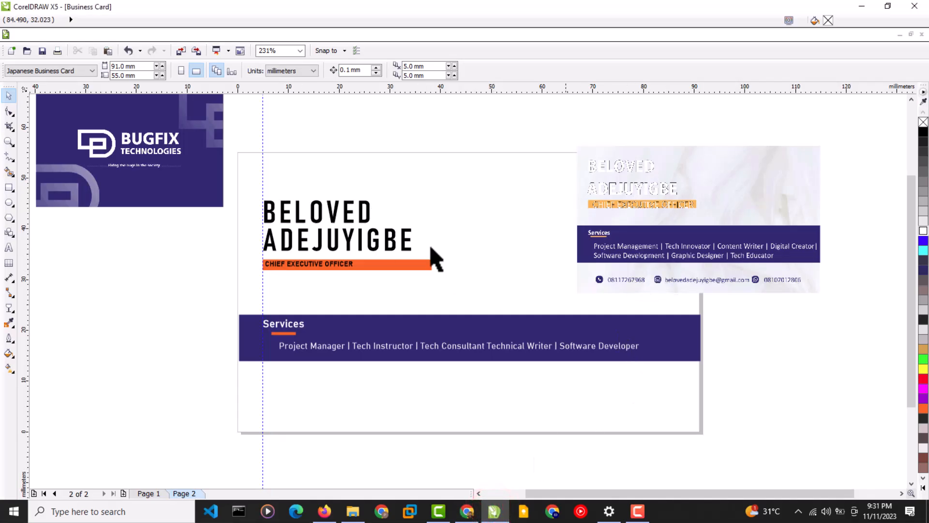
Delete the BUGFIX Technologies logo bitmap sitting beside the business card.
click(116, 163)
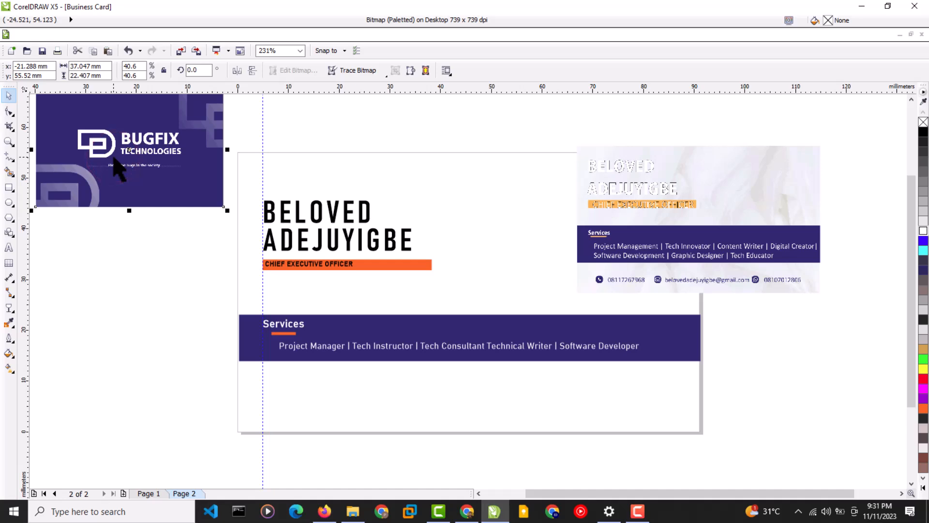
key(Delete)
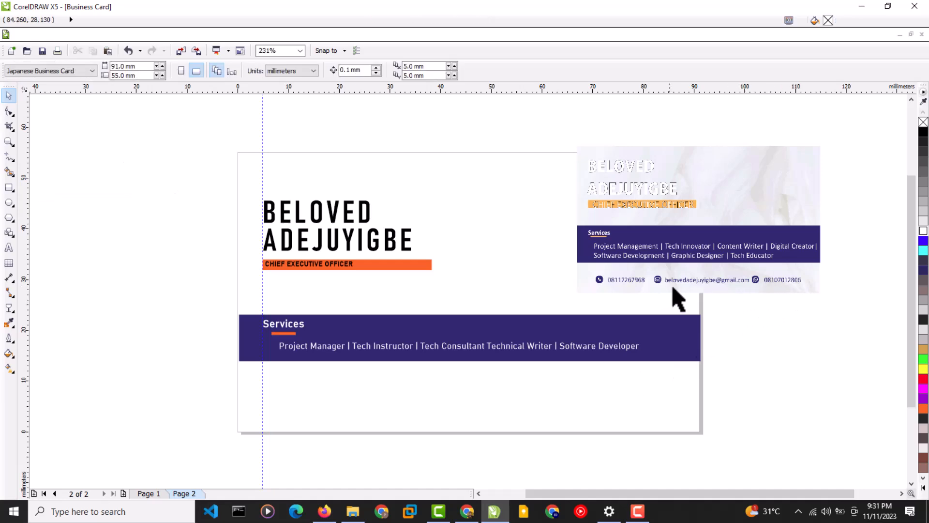
click(468, 512)
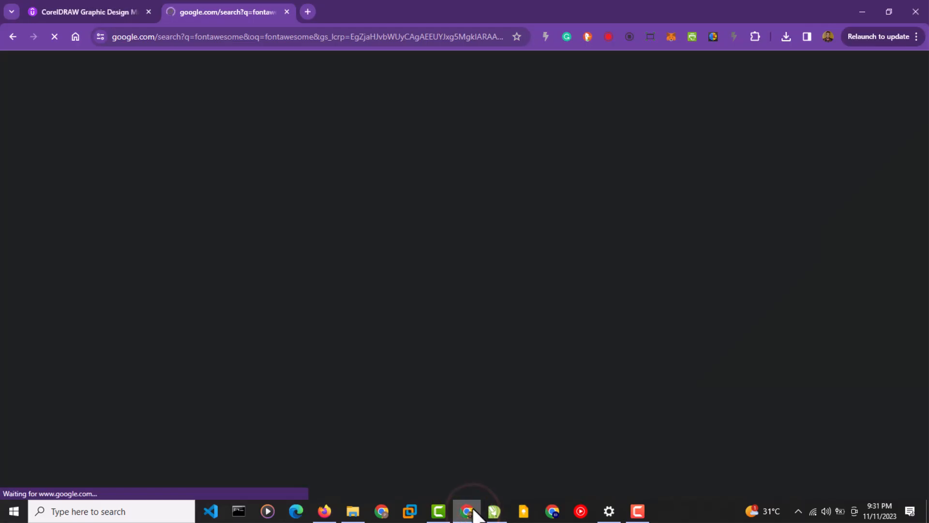
click(495, 512)
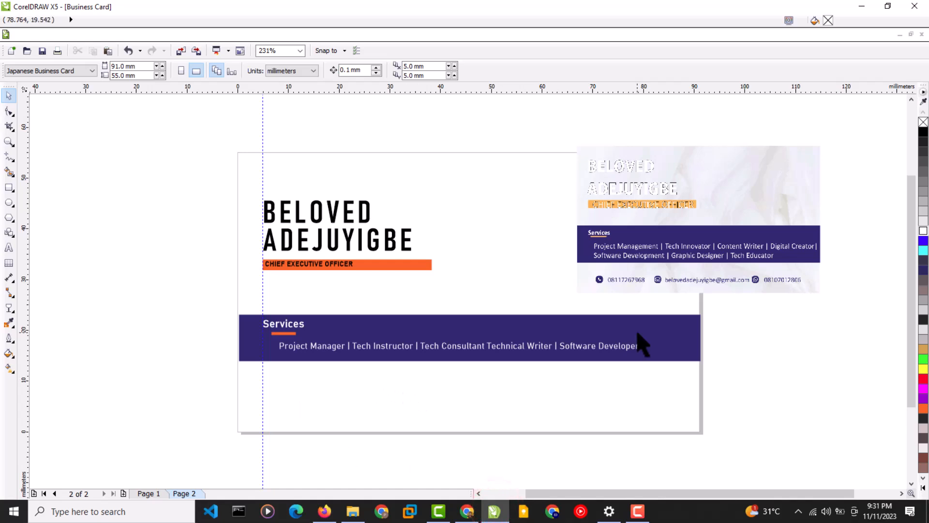
Save the drawing as Business Card Tutorial.cdr in the CorelDRAW Tutorial folder.
key(ctrl+i)
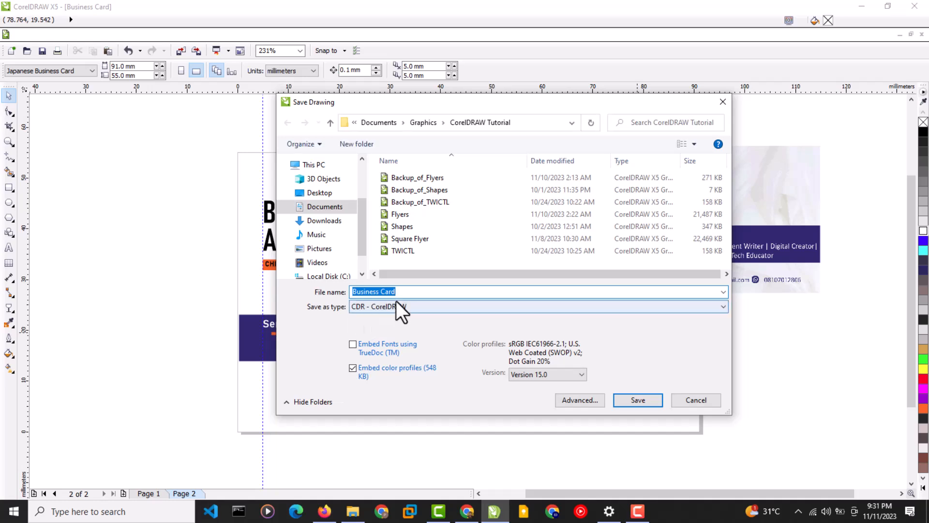
click(409, 294)
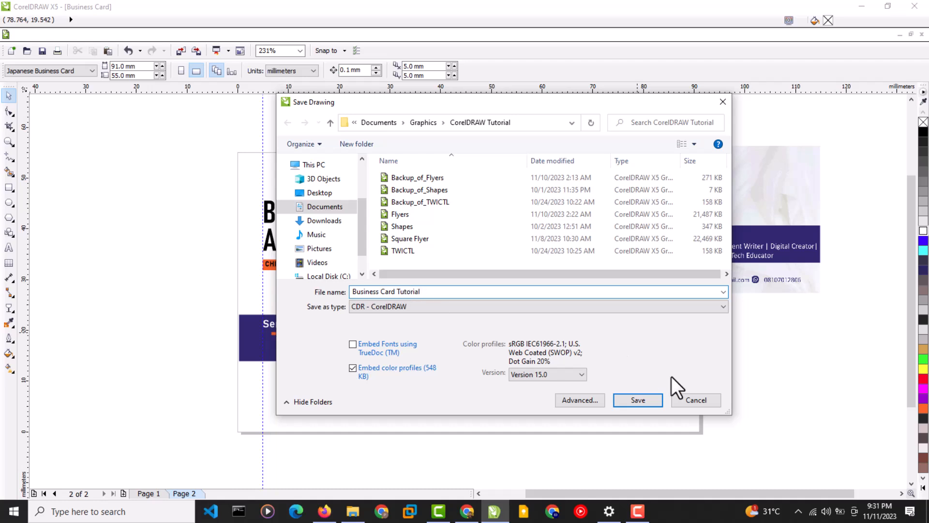
click(639, 399)
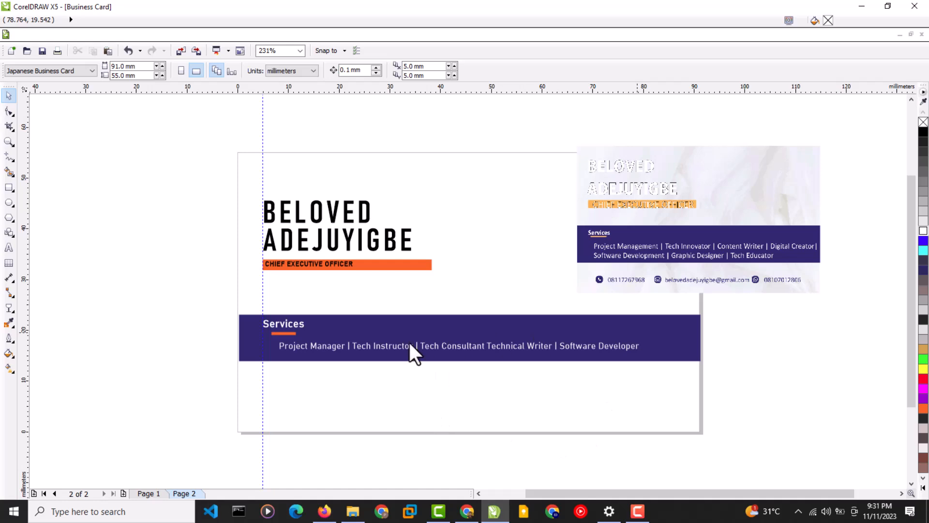
click(363, 398)
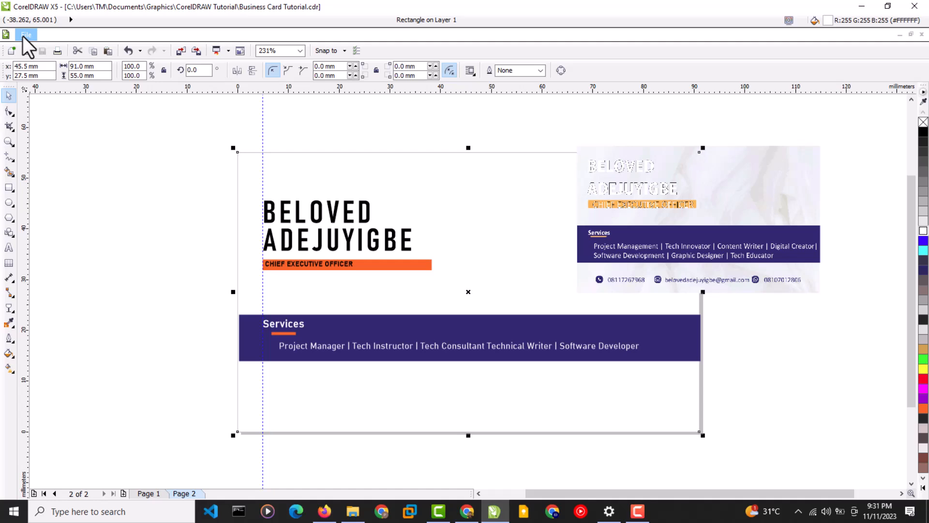
click(23, 36)
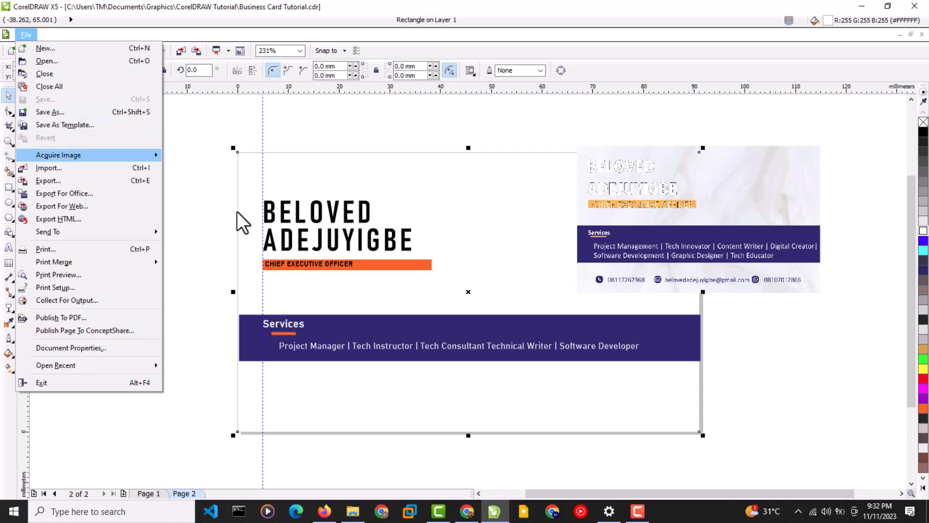
click(228, 227)
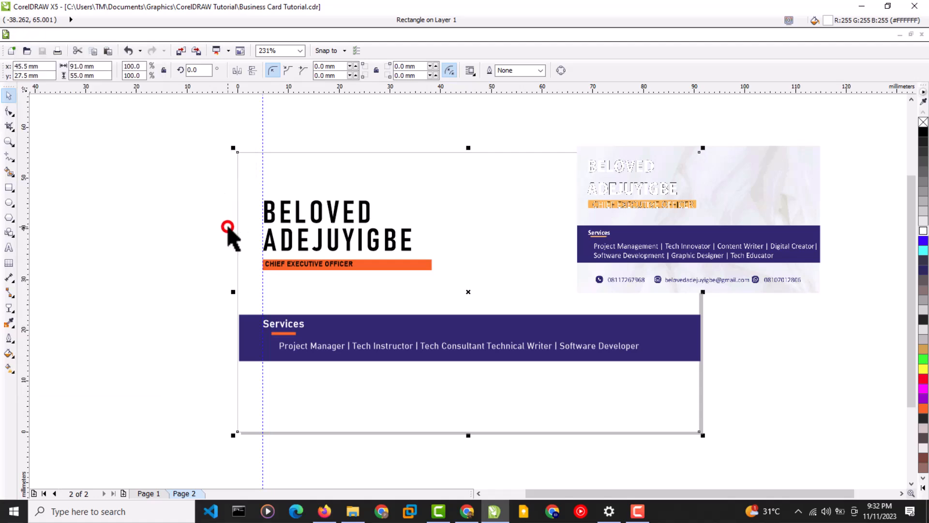
click(634, 222)
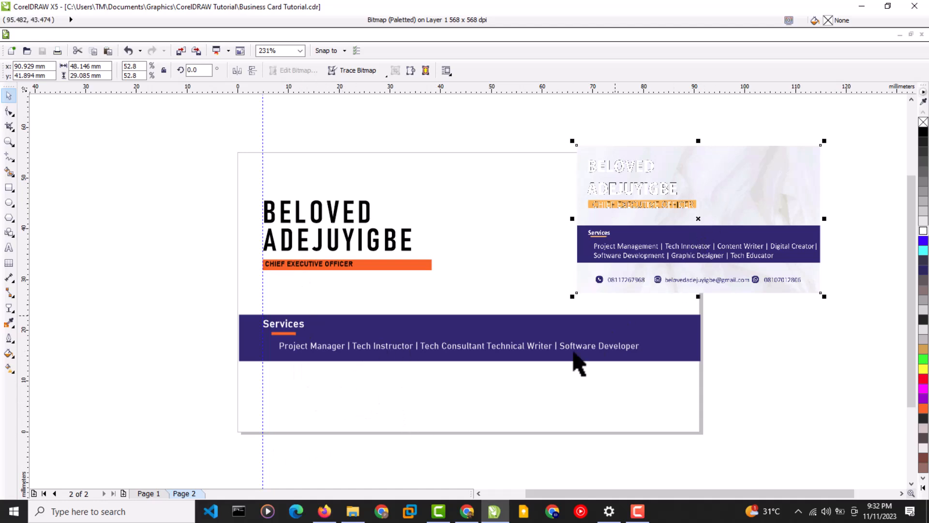
Open the Font Awesome website and search 'White background' in a new browser tab.
click(468, 511)
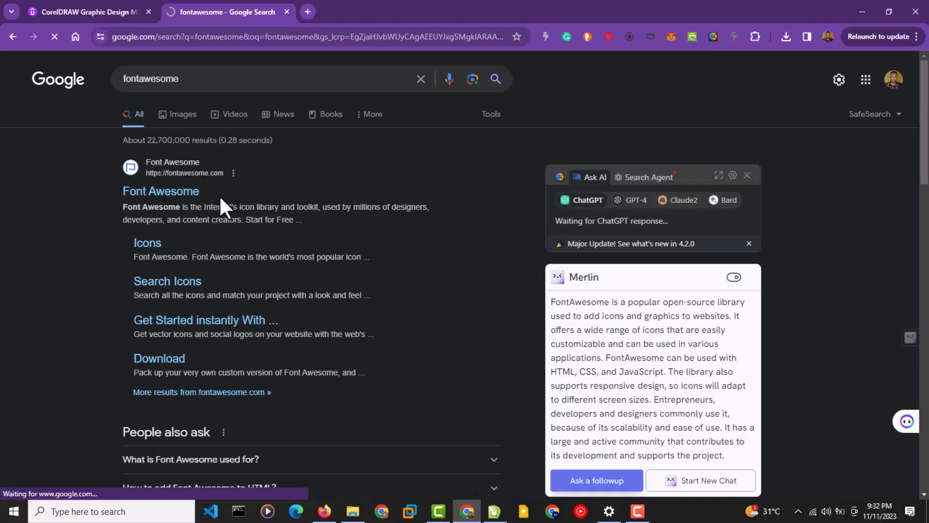
click(175, 193)
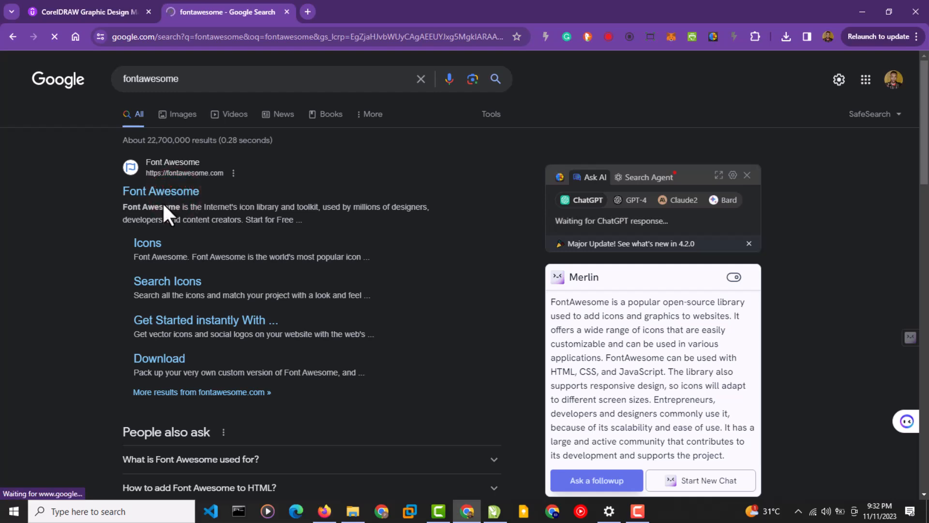
click(308, 11)
click(293, 36)
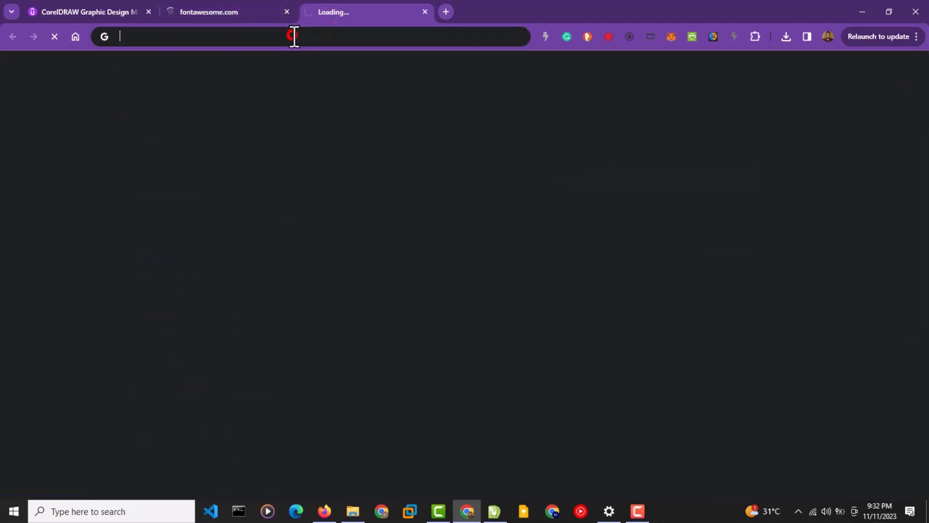
text(Wh)
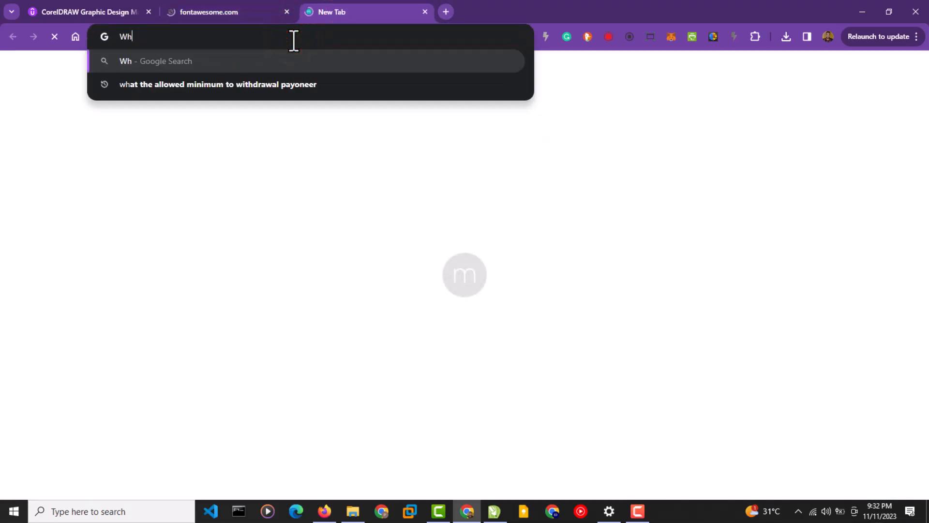
text(ite background)
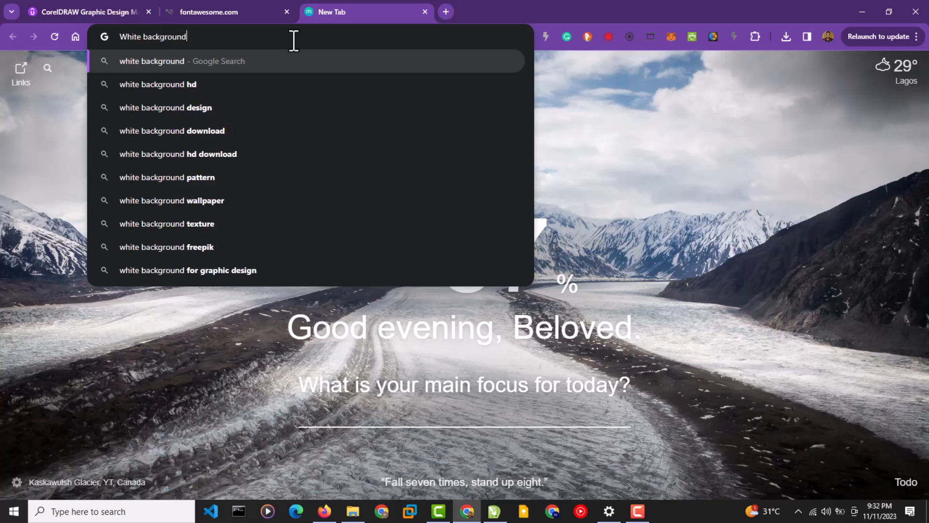
key(Return)
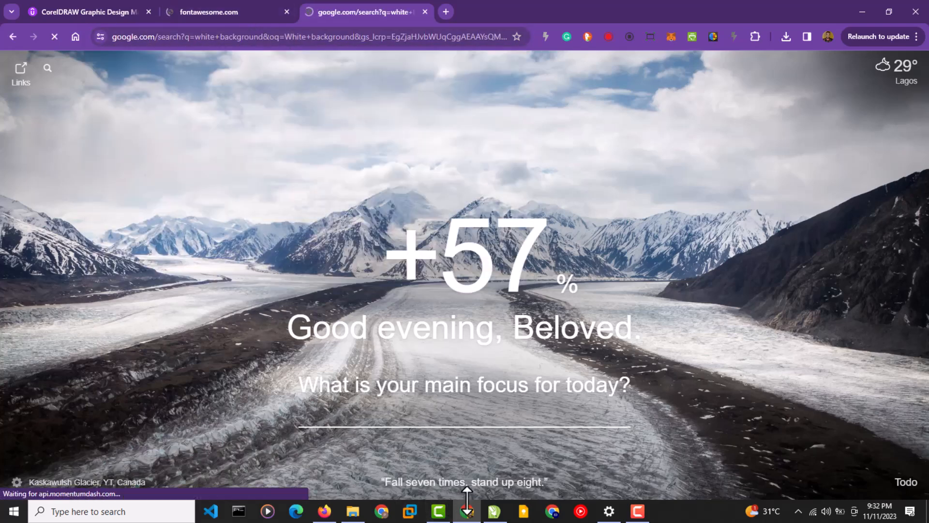
Compare the Font Awesome and white background tabs with the CorelDRAW design, ending in CorelDRAW.
click(494, 511)
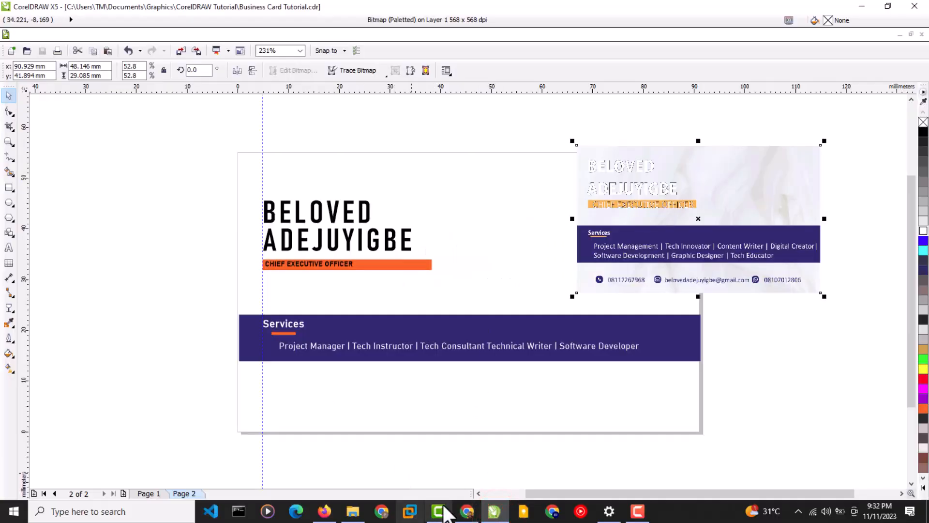
click(468, 512)
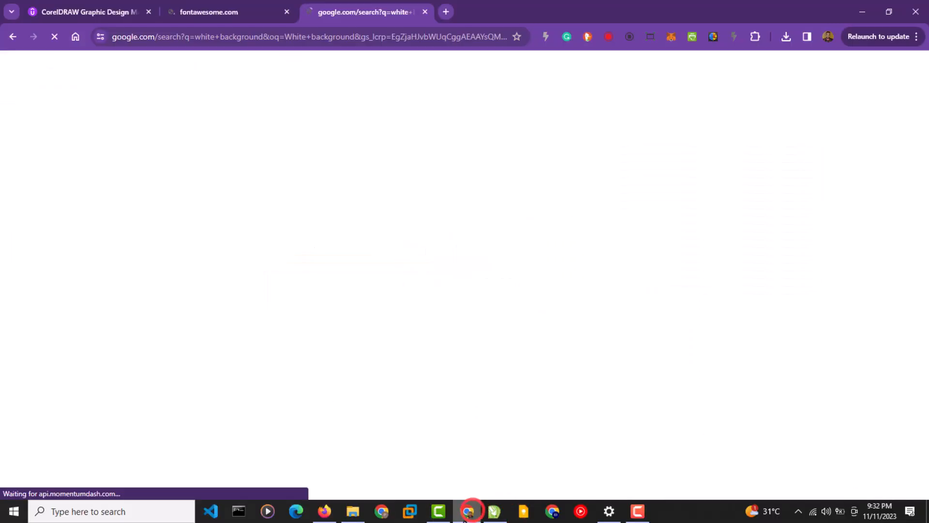
click(203, 14)
click(352, 12)
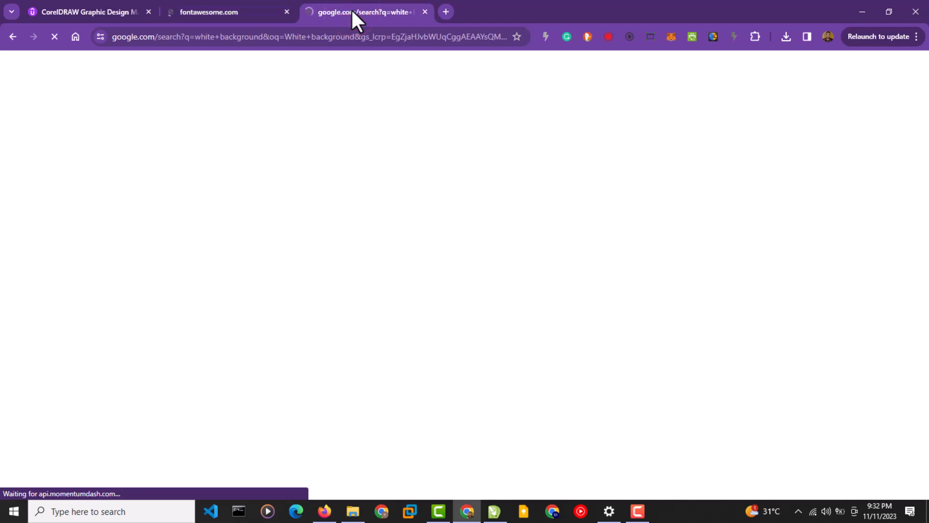
click(494, 511)
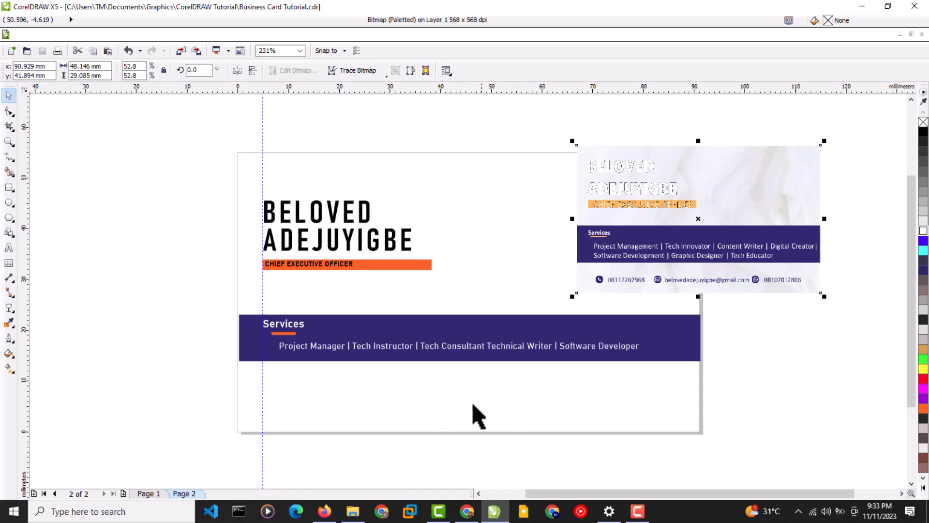
click(467, 512)
click(212, 11)
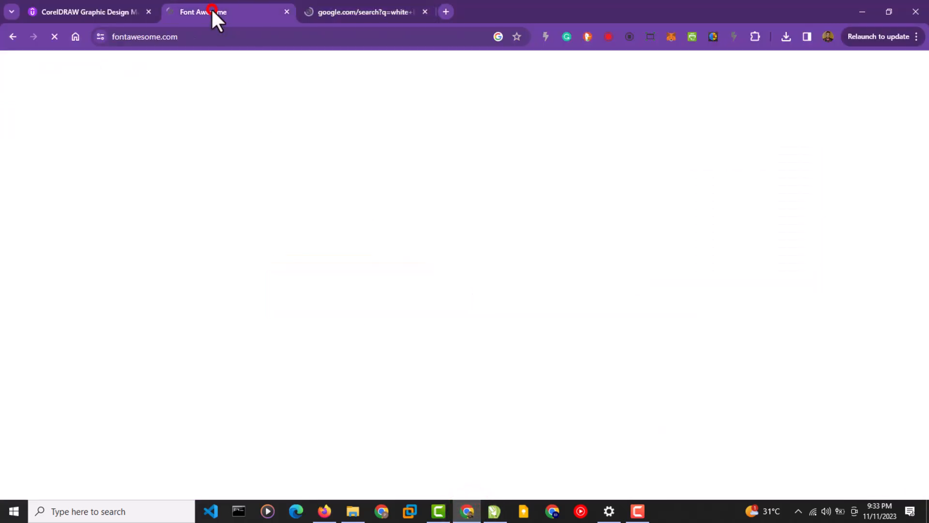
click(493, 511)
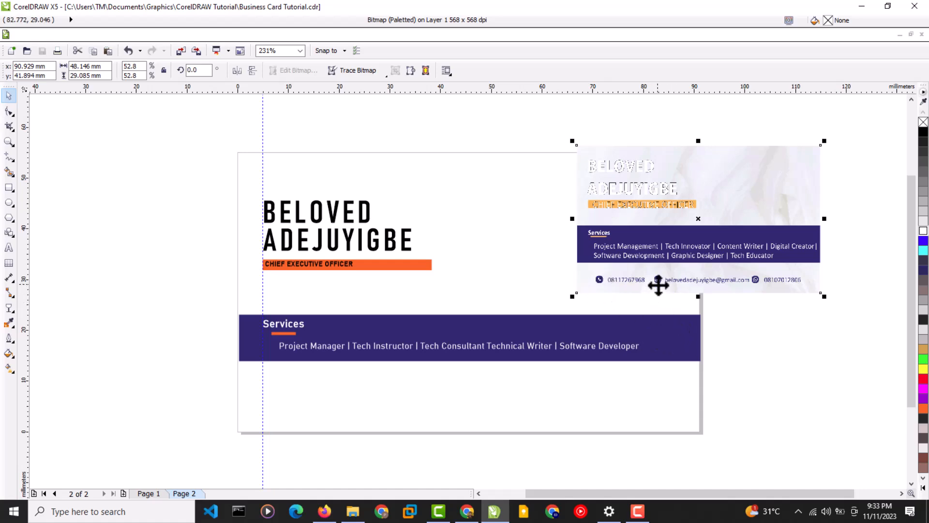
Enlarge the reference card image to about 71%, shift it up and right, then return to Font Awesome.
drag(572, 296, 493, 343)
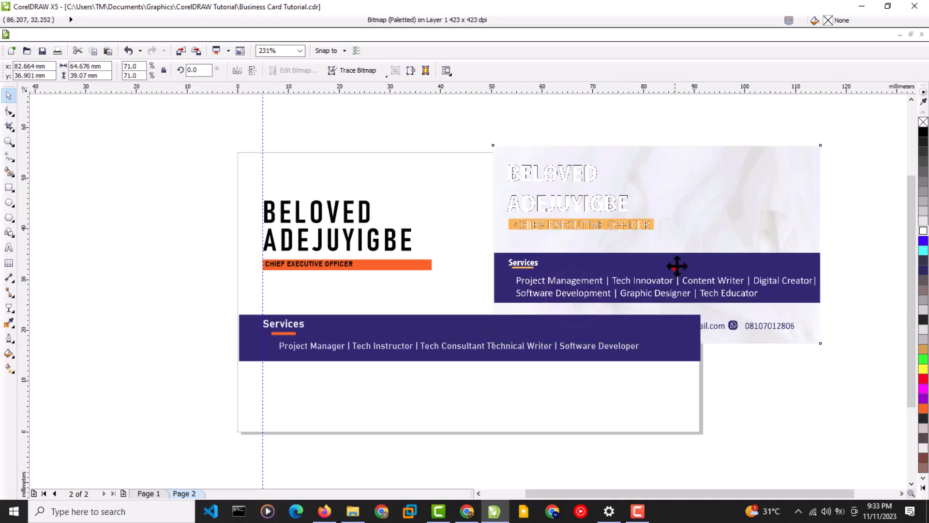
drag(678, 265, 682, 239)
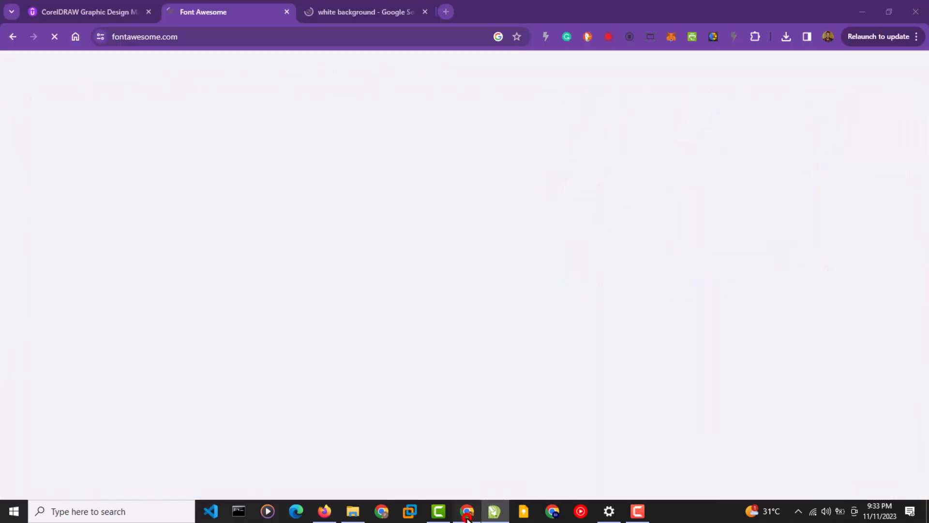
click(467, 511)
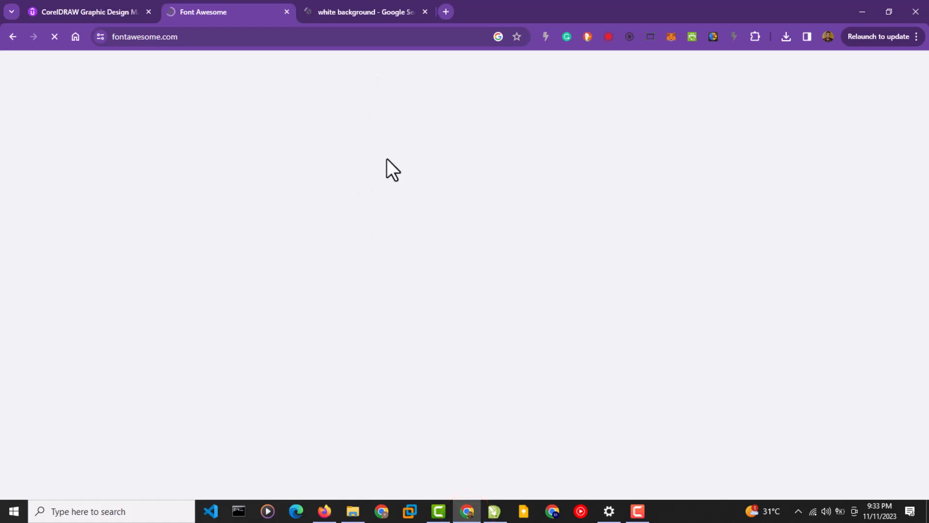
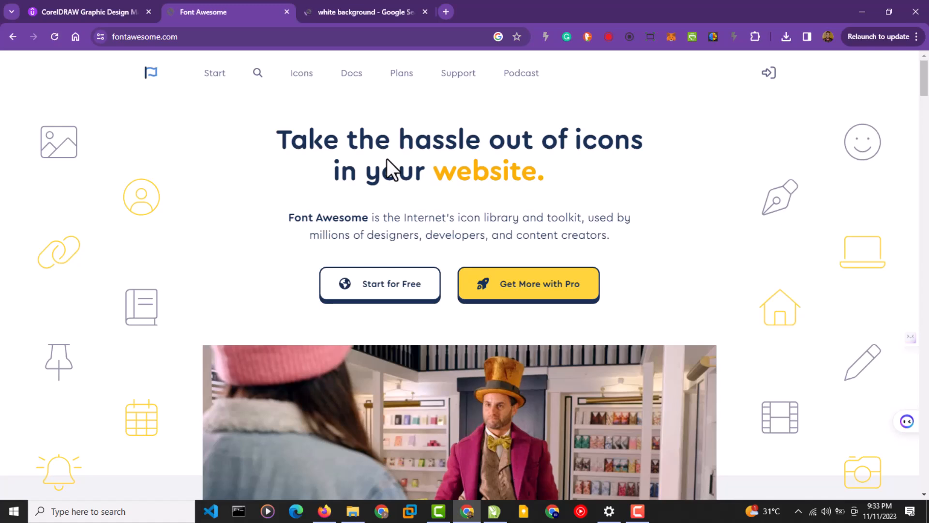
Show Google image results for 'white background', then open Font Awesome's icon search page.
click(316, 9)
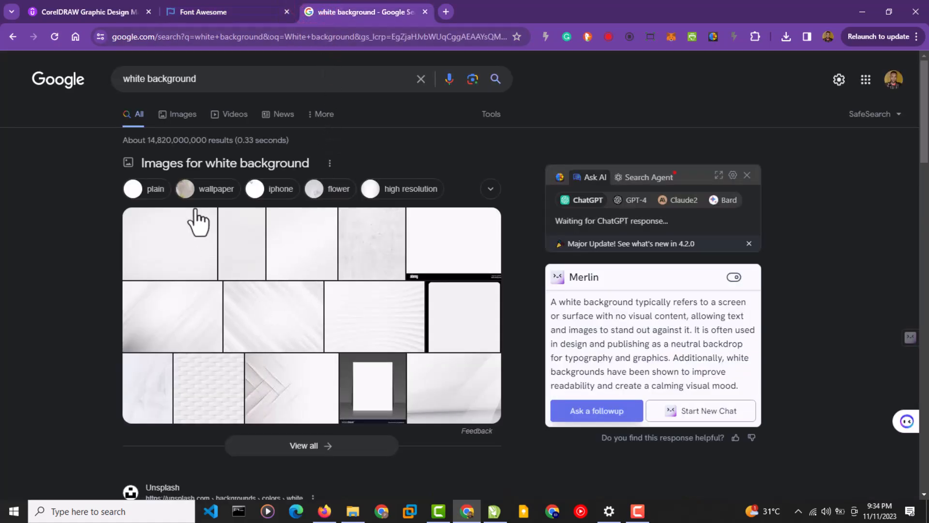
click(190, 115)
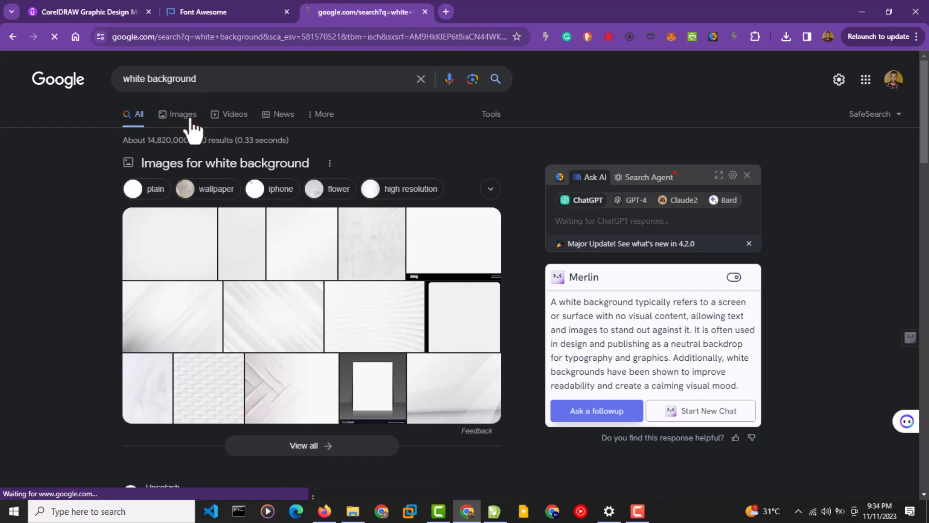
click(278, 14)
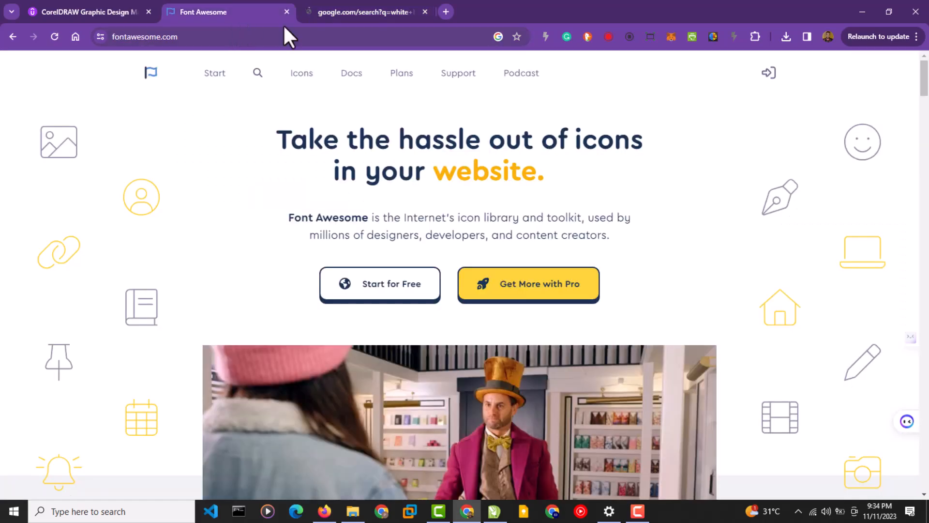
click(254, 78)
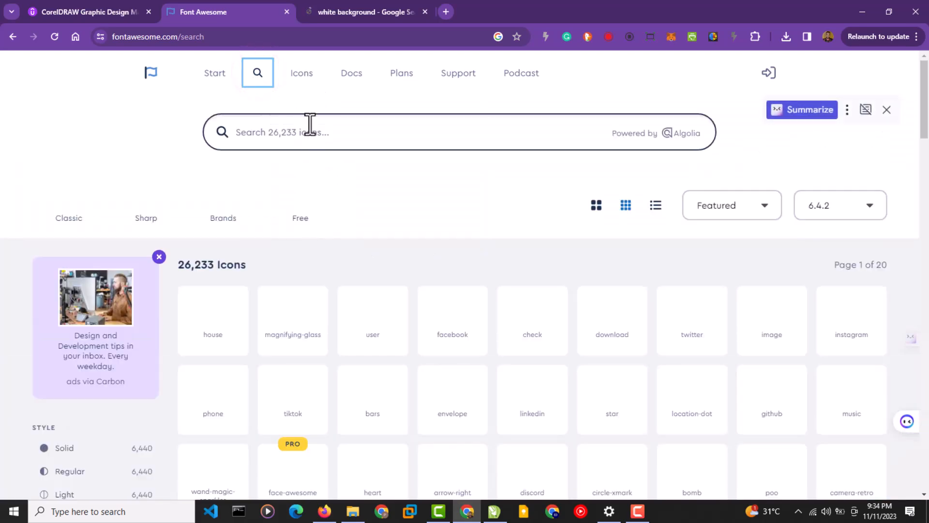
Search Font Awesome icons for 'phone call' and filter the results to Free icons.
click(303, 134)
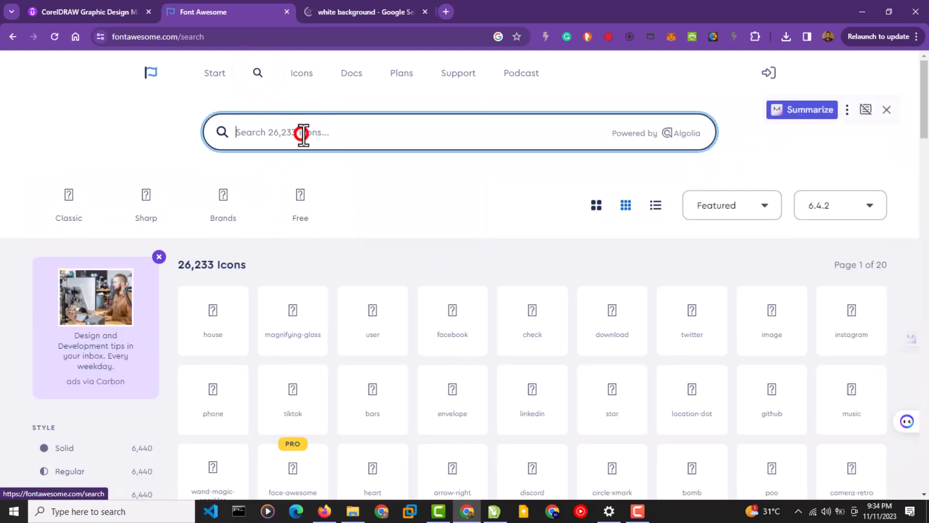
text(pho)
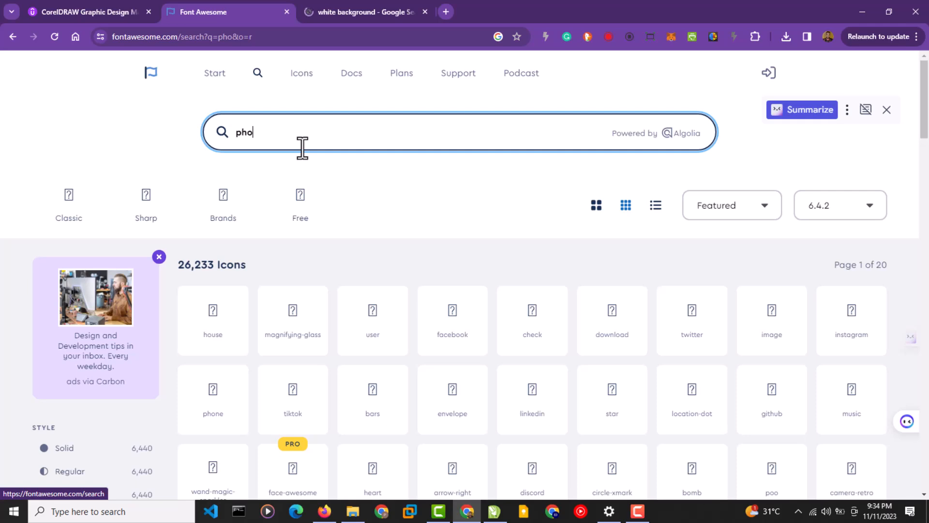
text(ne call)
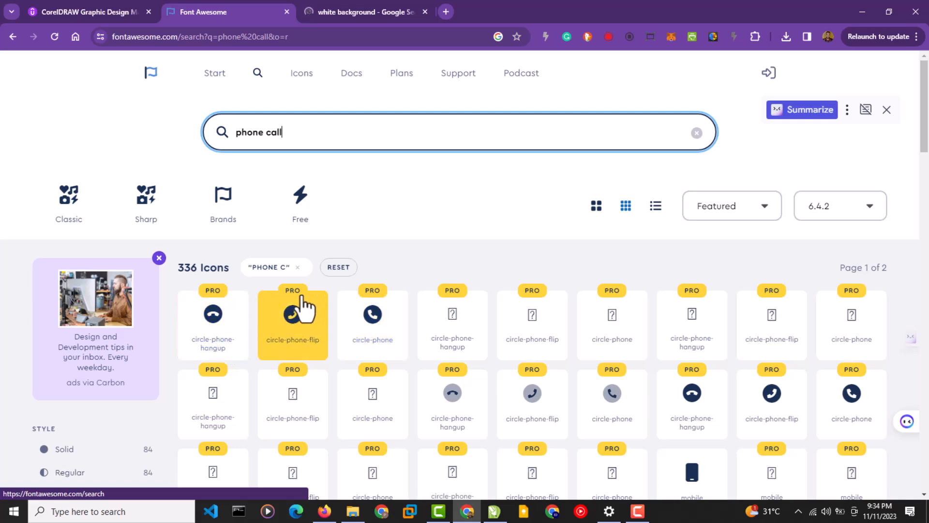
click(305, 219)
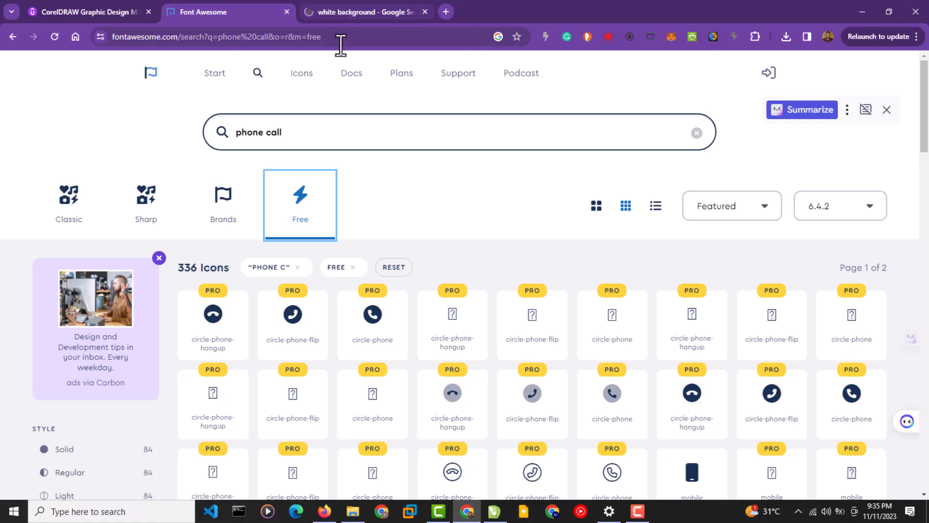
click(356, 13)
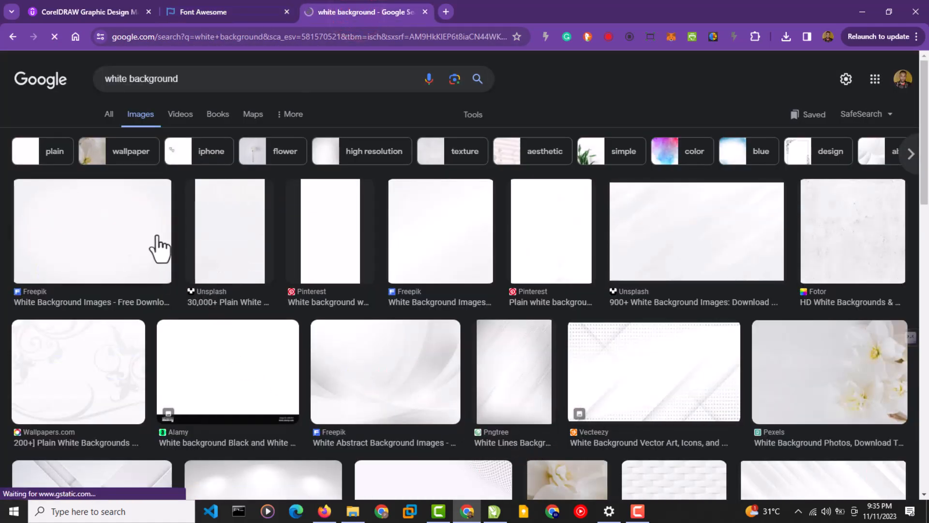
Browse the white background results and preview Unsplash's '900+ White Background Images' result.
scroll(673, 368, down, 4)
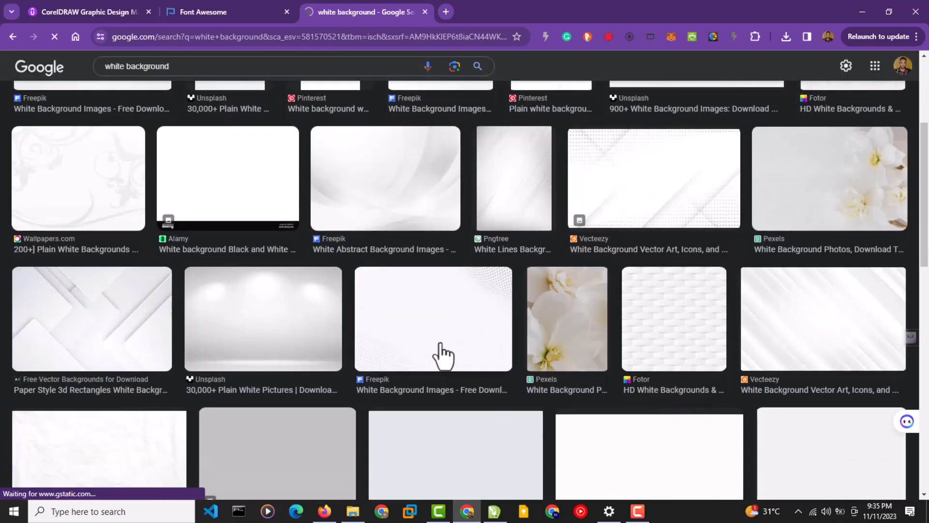
scroll(440, 358, down, 2)
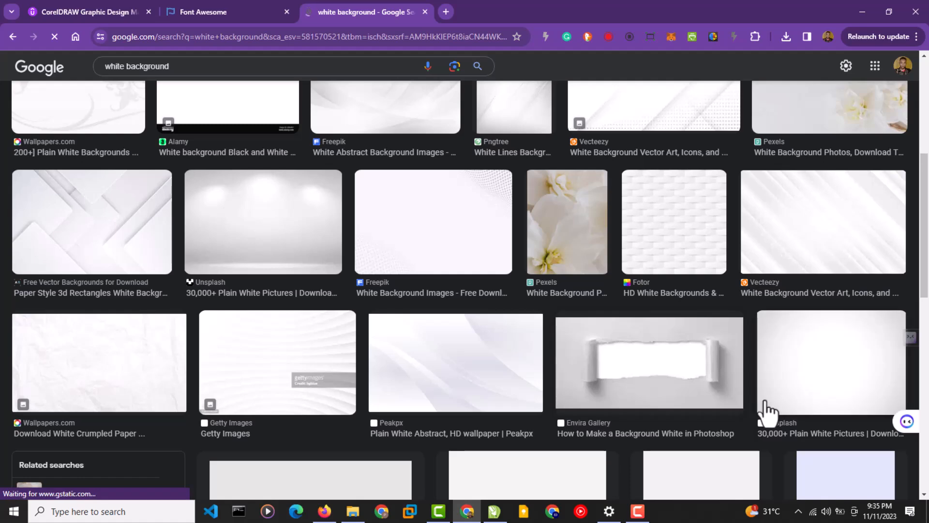
scroll(767, 411, up, 4)
scroll(782, 377, up, 2)
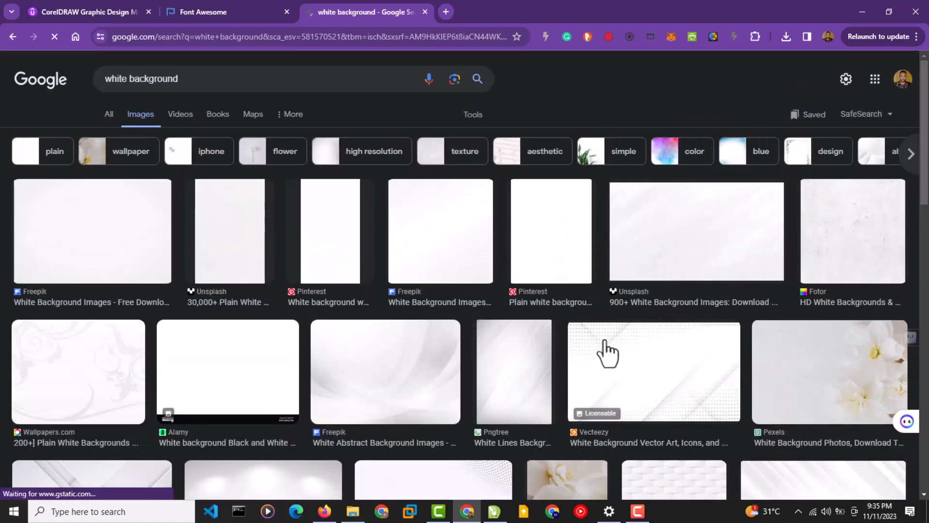
click(669, 251)
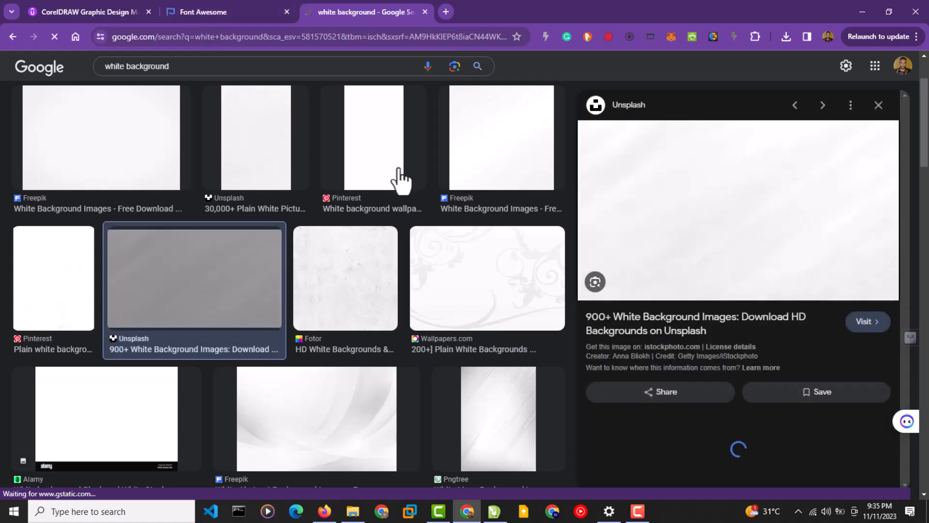
Download the free solid phone icon as an SVG, then open Unsplash's white backgrounds page.
click(218, 11)
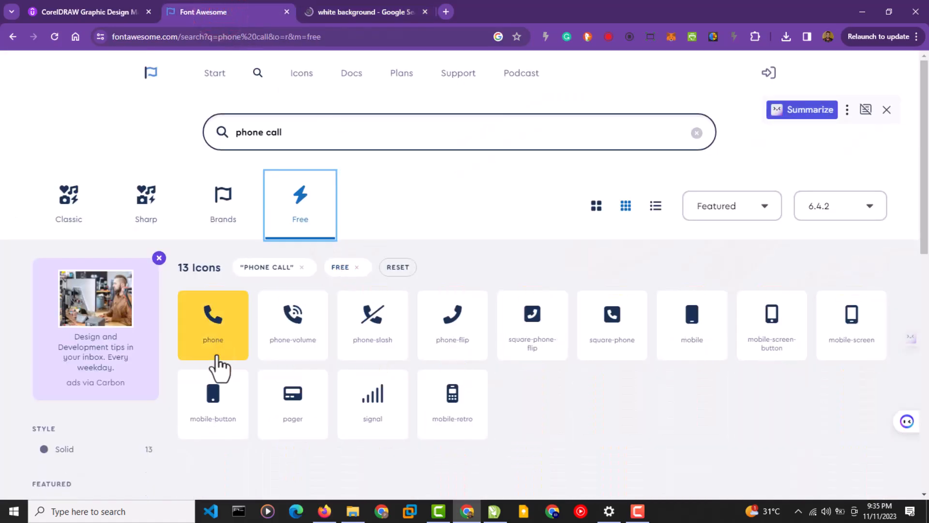
click(220, 323)
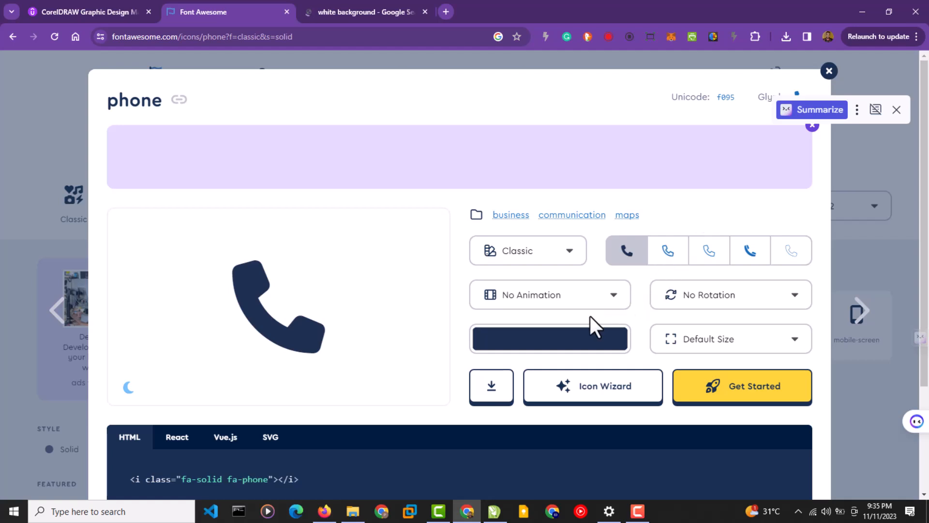
click(489, 394)
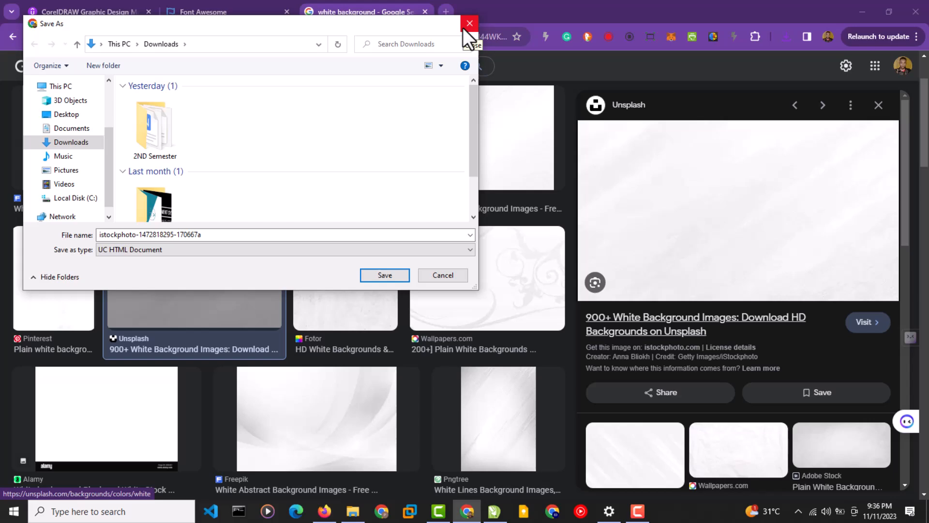
click(464, 25)
click(712, 327)
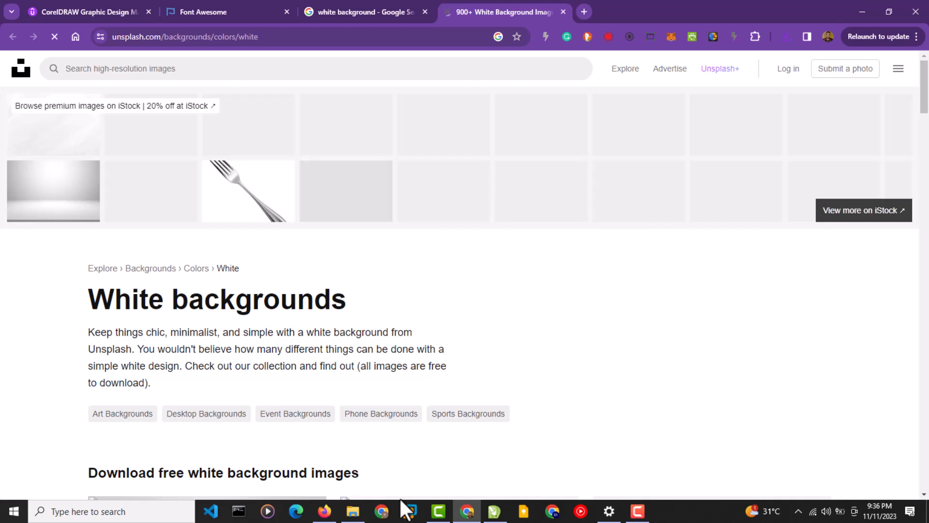
Drag the phone-solid file from the Downloads folder into the CorelDRAW business card.
click(353, 510)
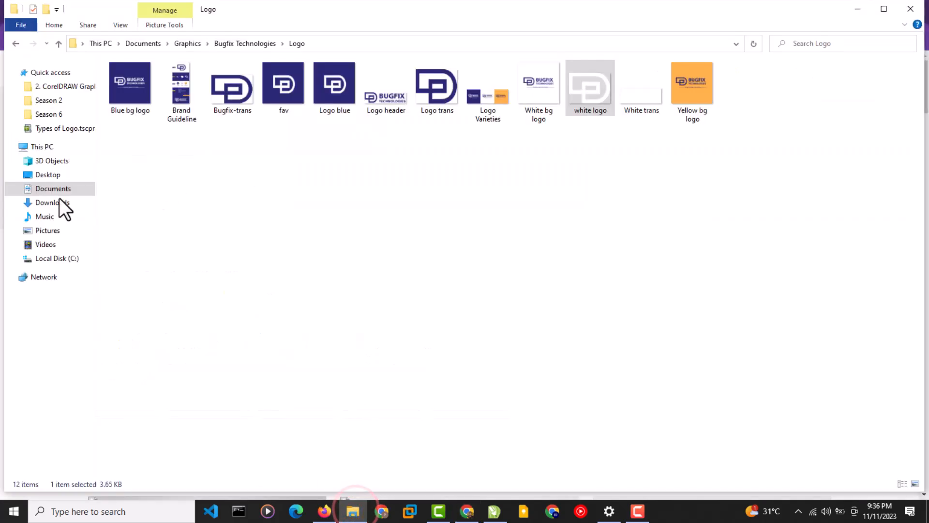
click(56, 204)
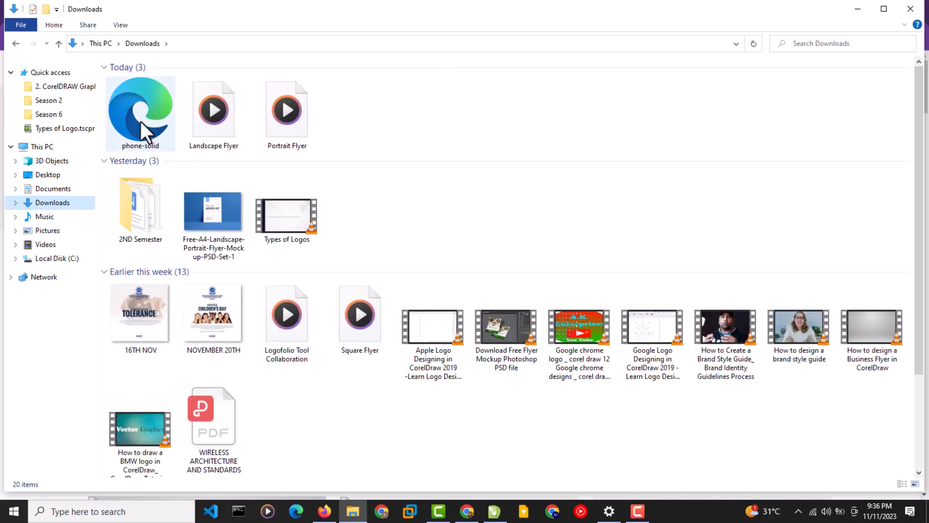
drag(138, 117, 207, 266)
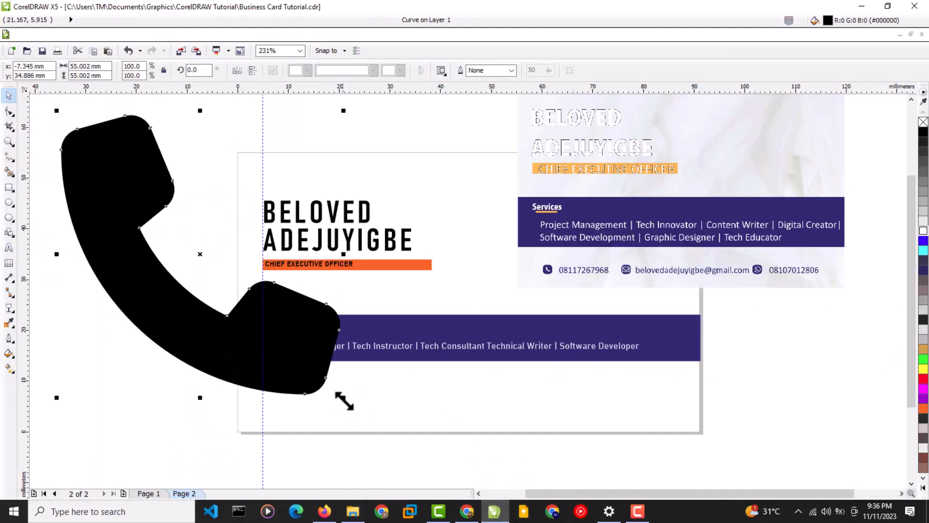
Fill the phone icon with the Services bar navy (#292973), shrink it, and move it lower-left.
drag(344, 399, 231, 285)
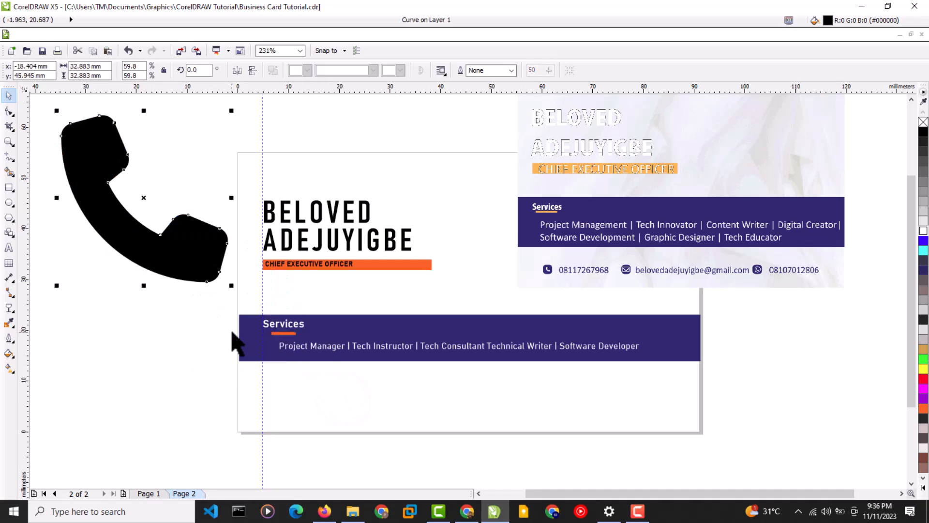
click(9, 322)
click(252, 348)
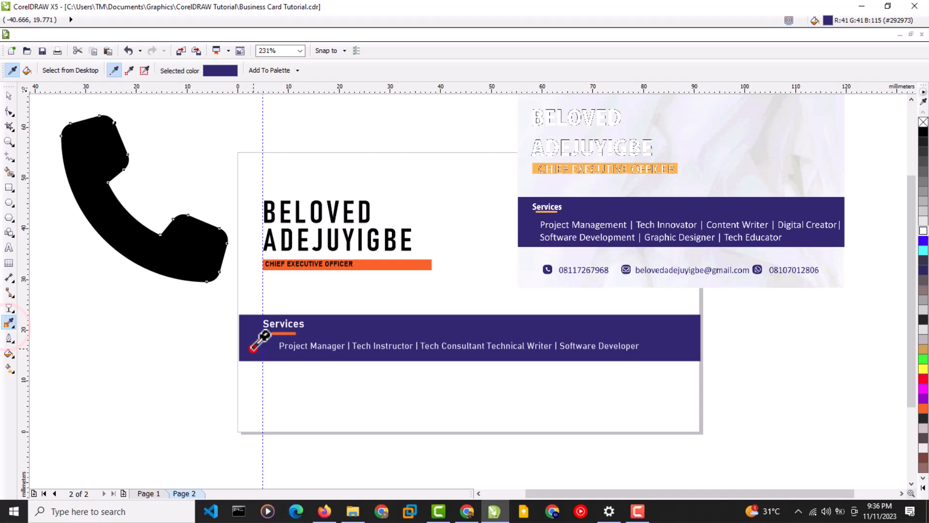
click(192, 248)
click(9, 95)
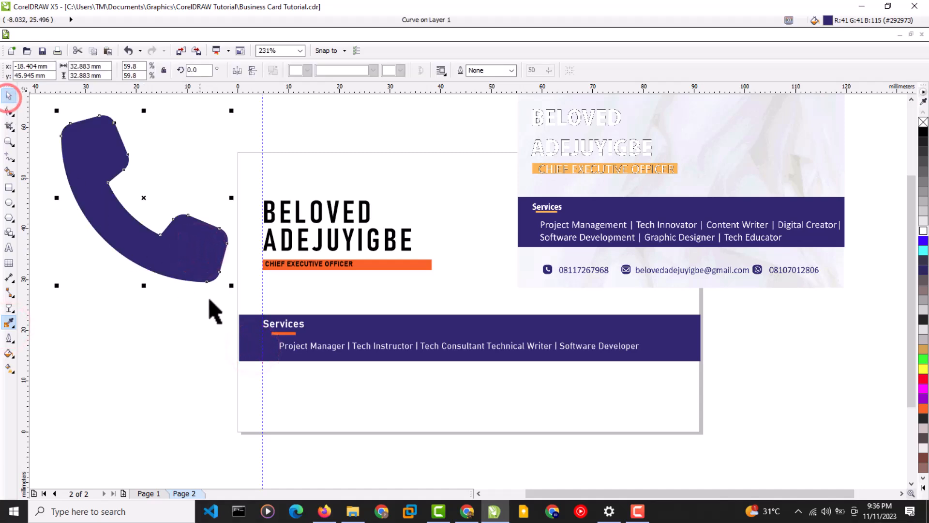
drag(231, 285, 83, 176)
drag(72, 126, 171, 309)
Draw a small rectangle and set its width and height to 4 mm.
click(64, 237)
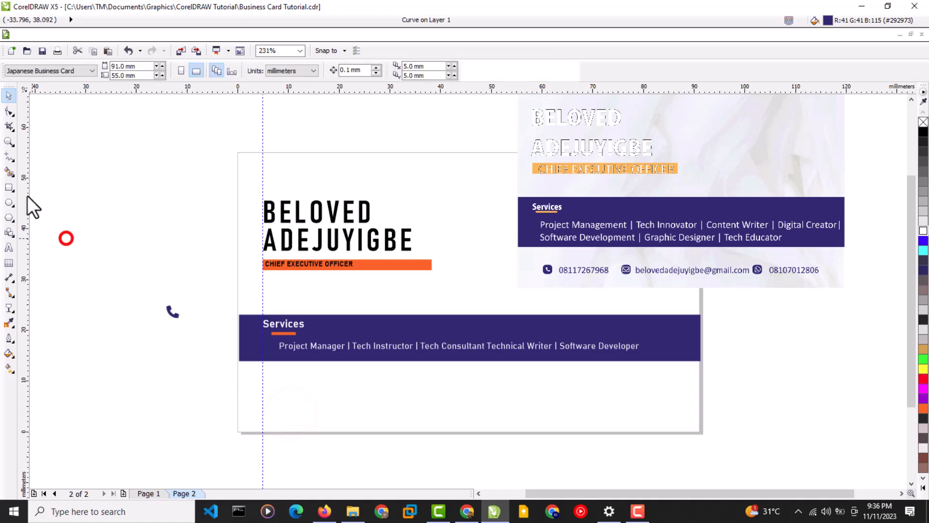
click(9, 187)
drag(123, 195, 154, 224)
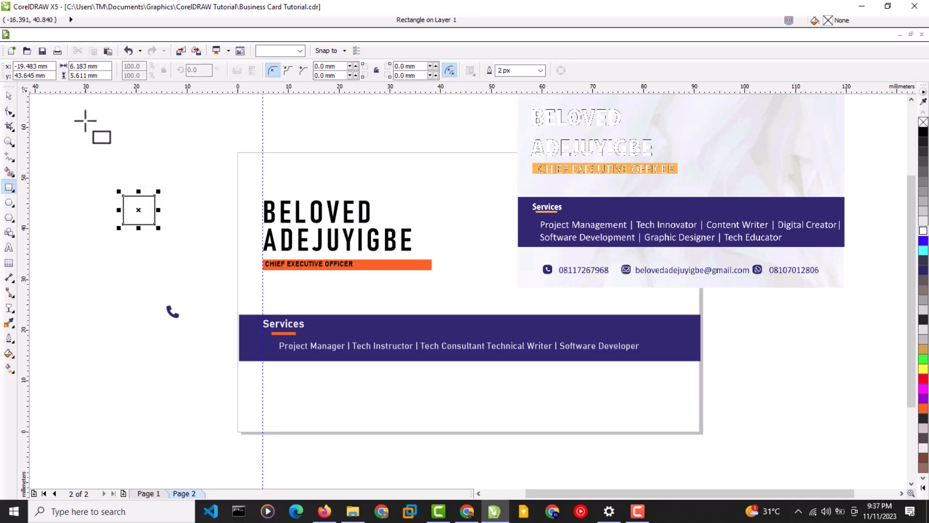
drag(99, 71, 74, 71)
text(4)
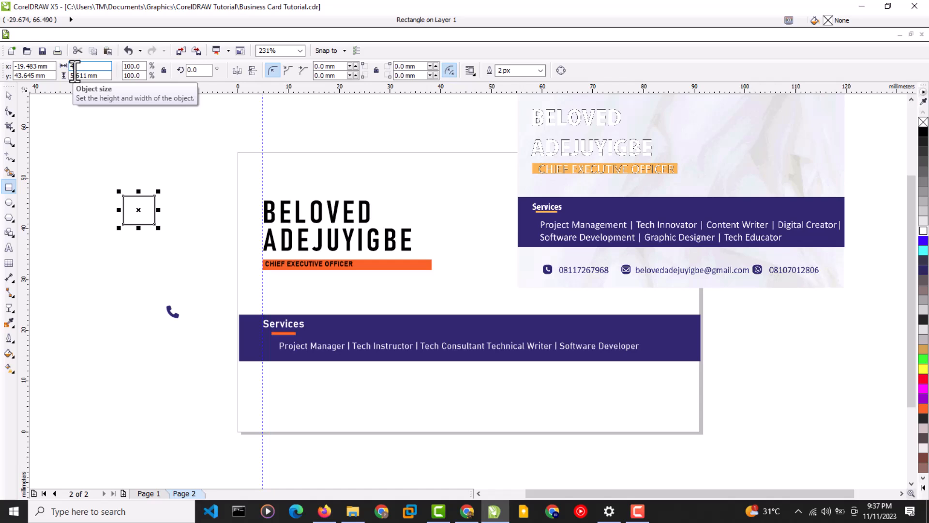
drag(105, 77, 64, 81)
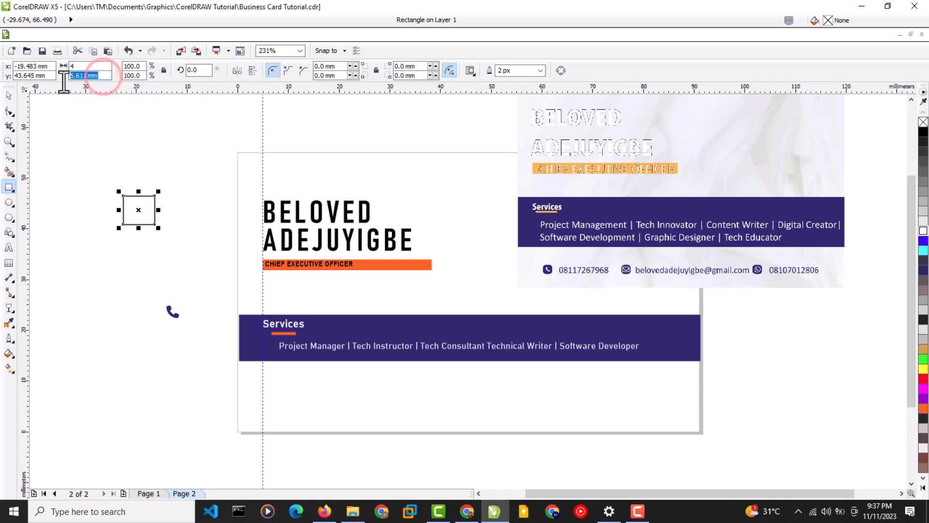
text(4)
key(Return)
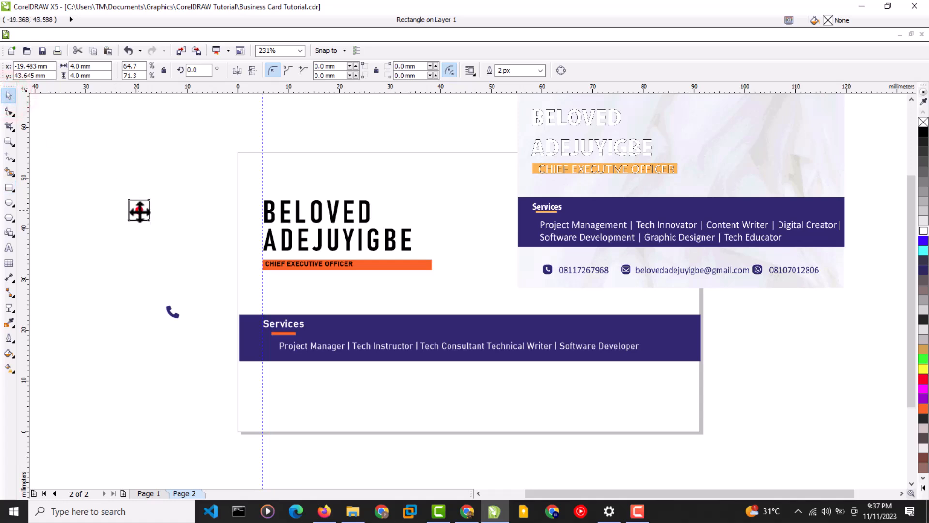
Move the square to the card's lower-left and fill it with the Services bar navy.
drag(138, 209, 288, 407)
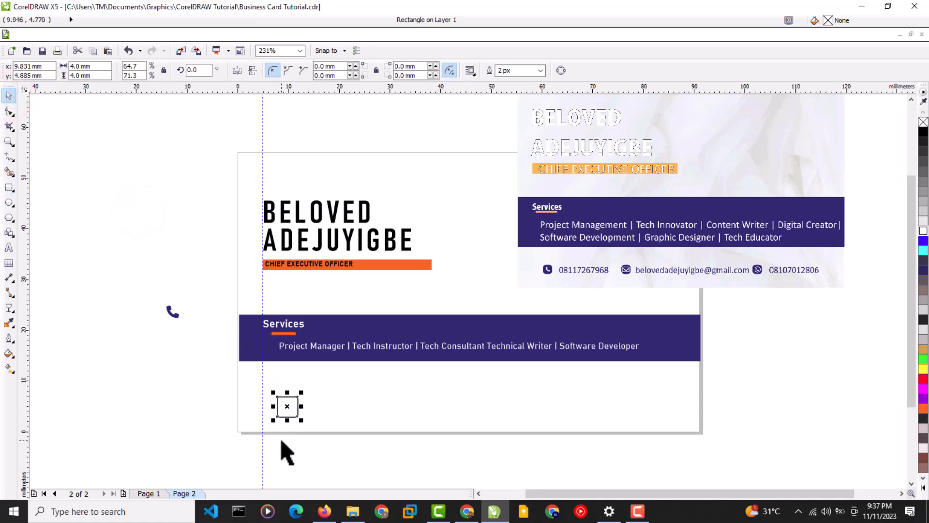
click(10, 324)
click(343, 323)
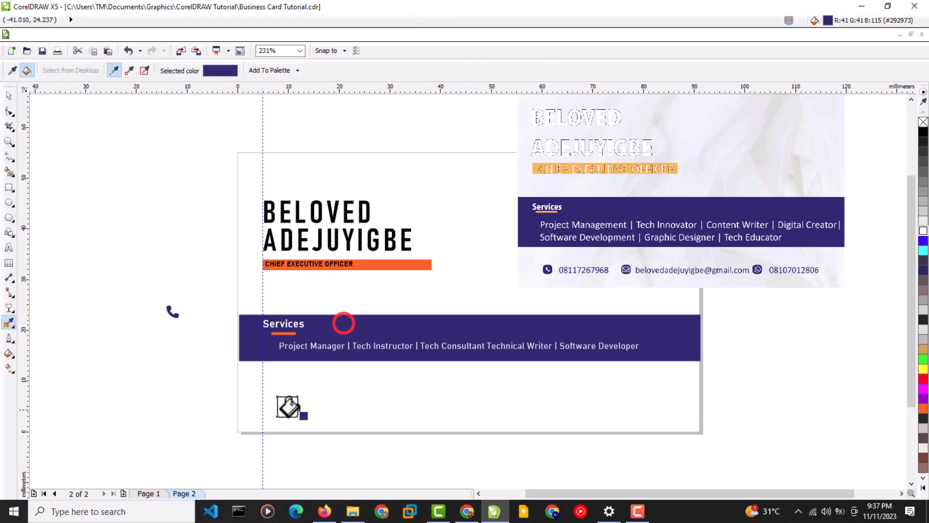
click(287, 407)
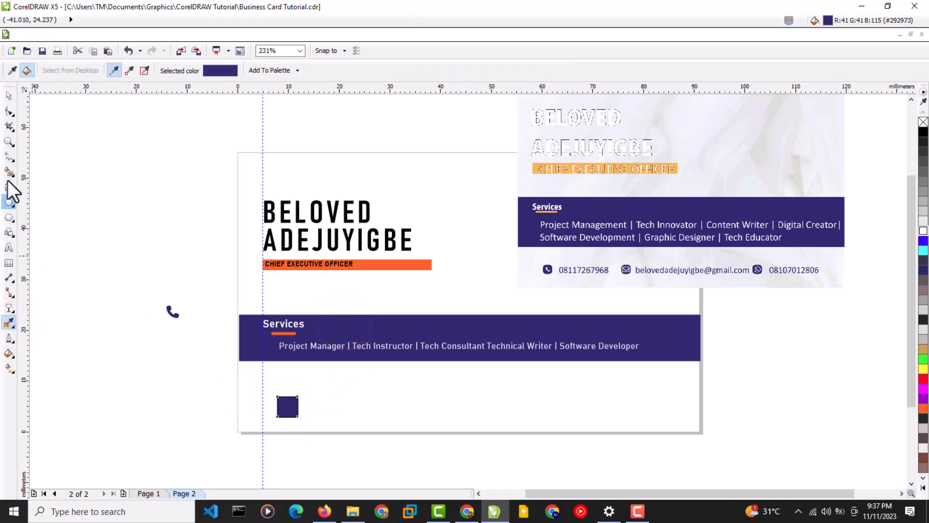
click(4, 96)
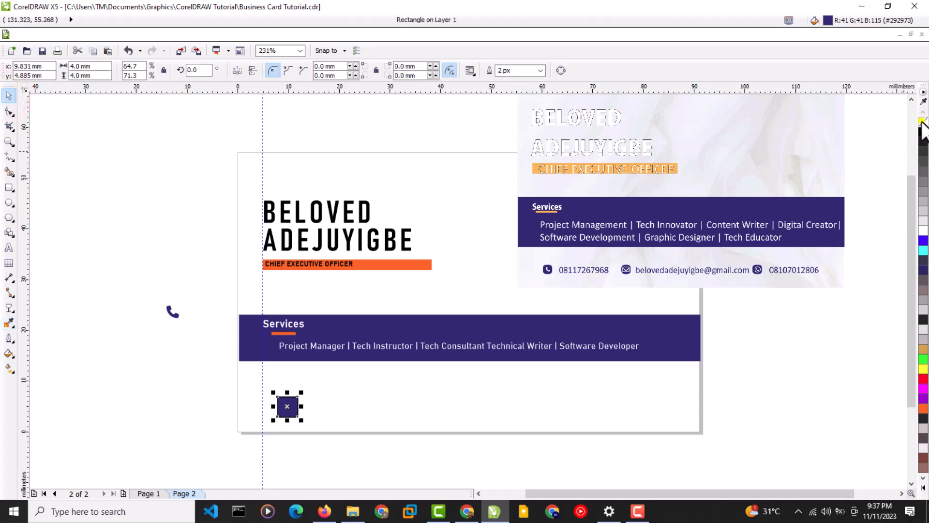
Recolour the phone icon from the palette, try it on the square, then move it off the card.
click(193, 370)
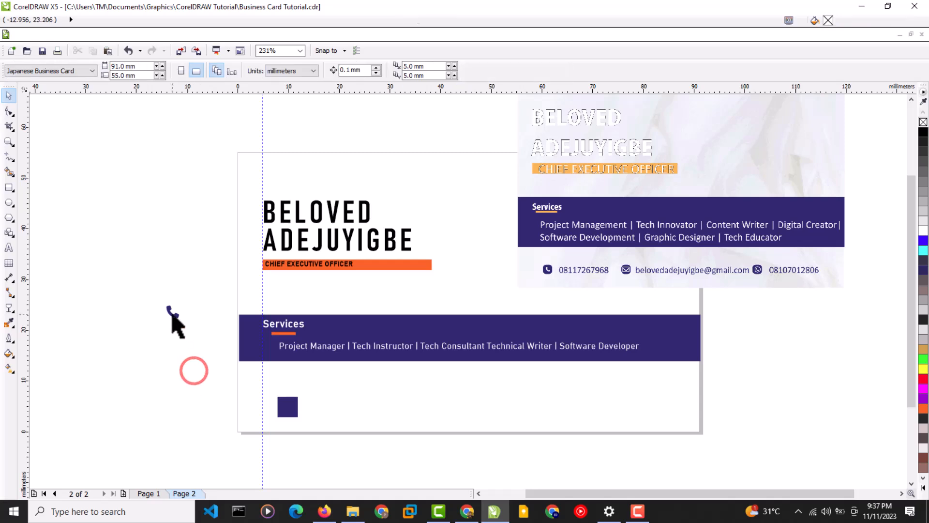
click(172, 312)
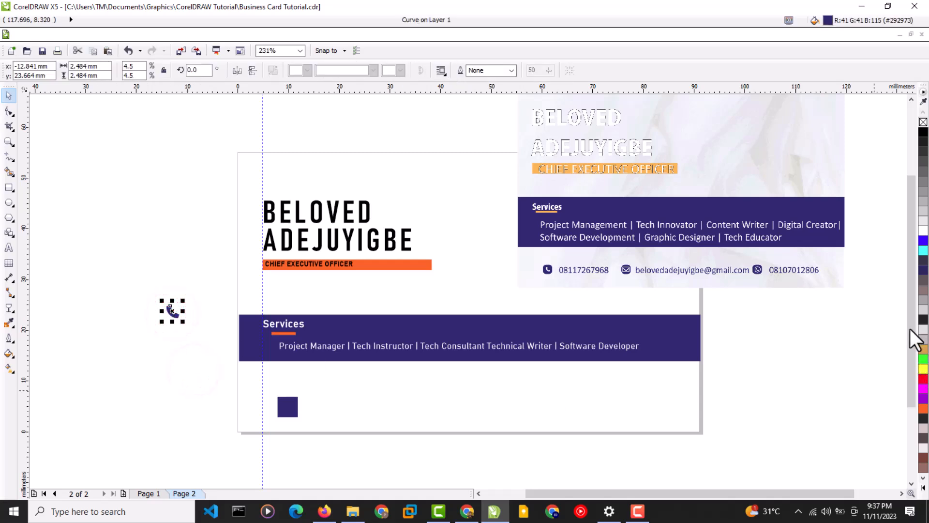
click(923, 231)
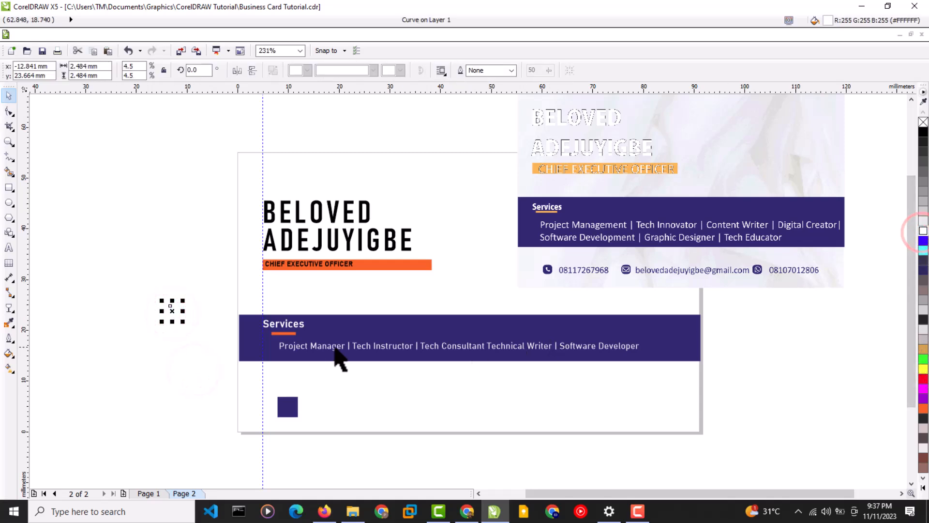
drag(177, 313, 284, 413)
drag(208, 405, 174, 390)
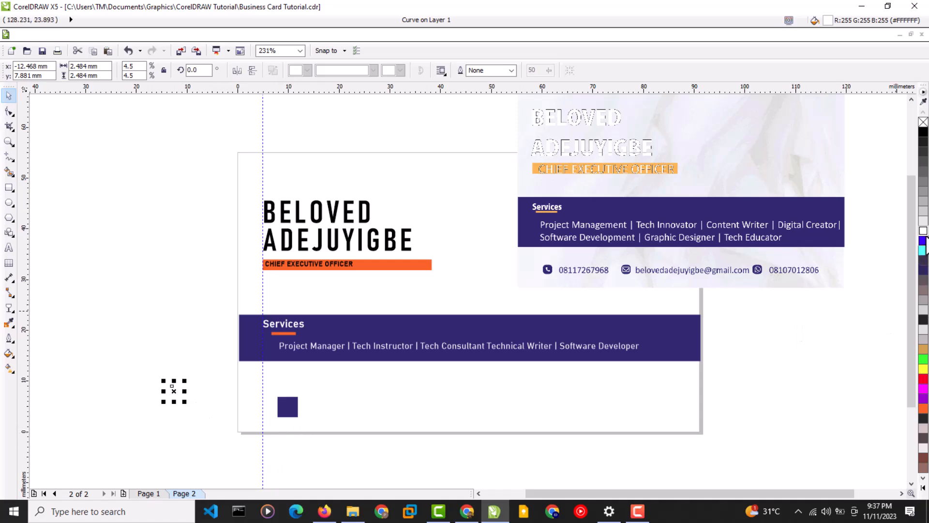
Enlarge the navy square to about 9.15 mm and place it left of the card, above the phone.
click(235, 414)
click(281, 415)
drag(289, 411, 190, 379)
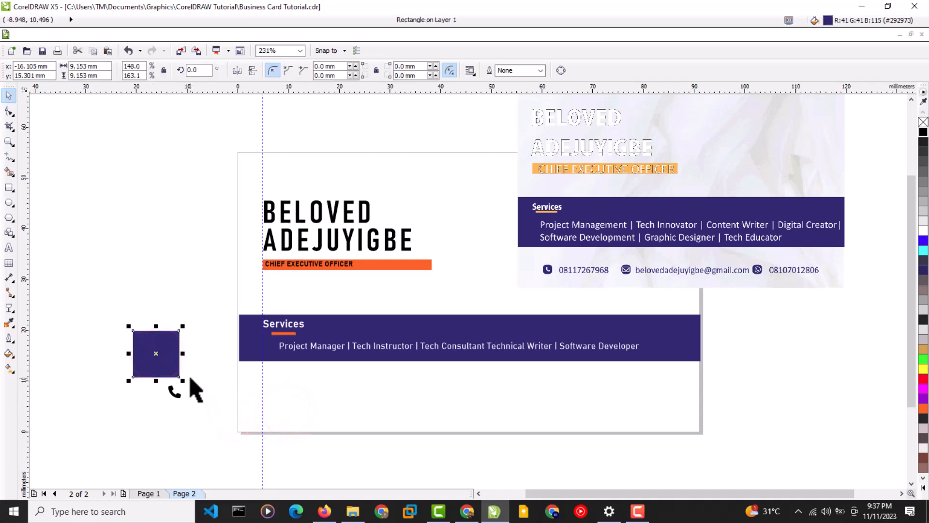
drag(148, 294, 135, 272)
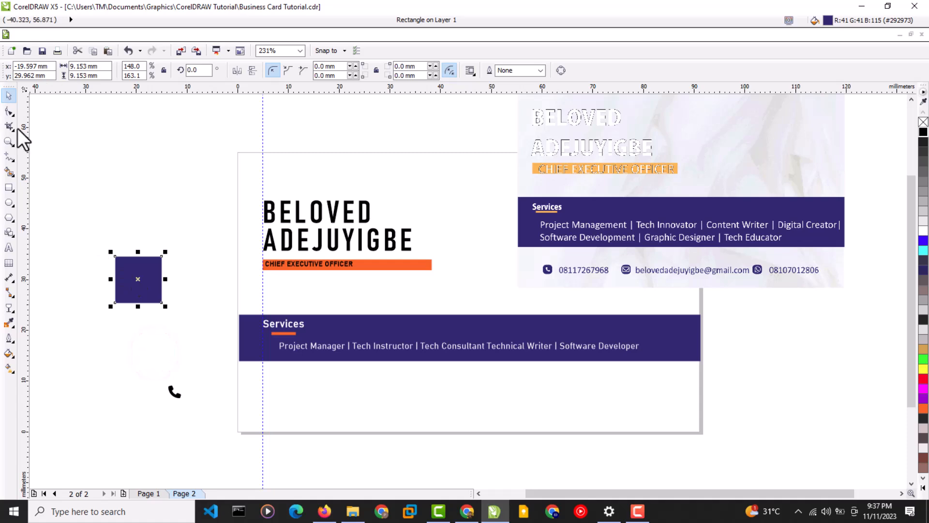
Round all four corners of the navy square with the Shape tool.
click(13, 113)
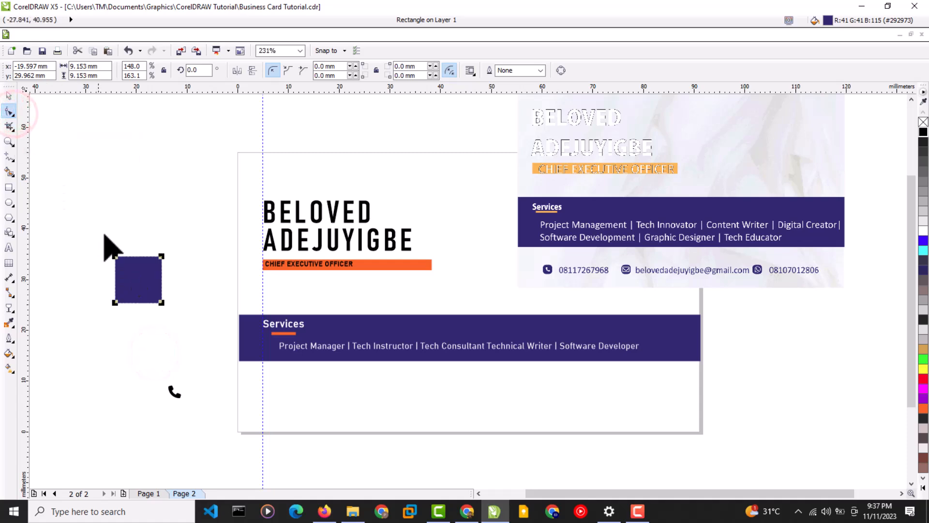
drag(117, 259, 121, 265)
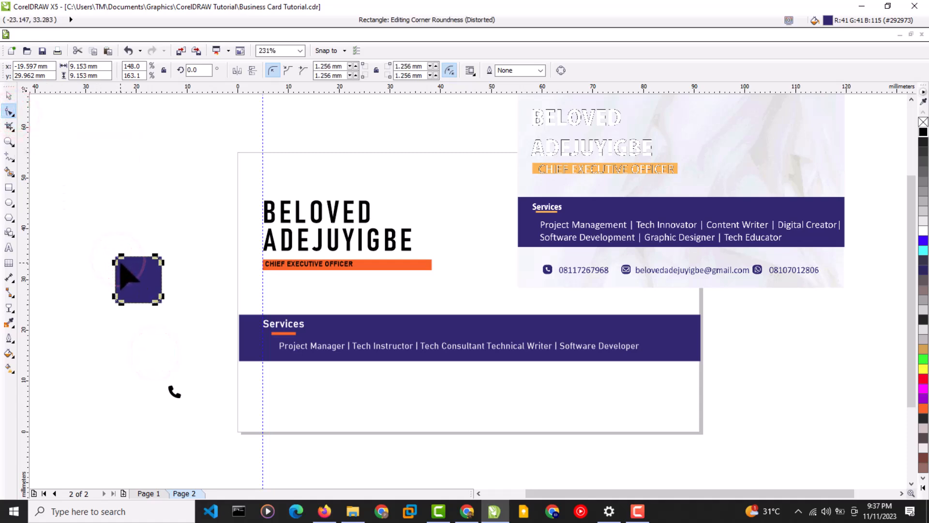
click(8, 95)
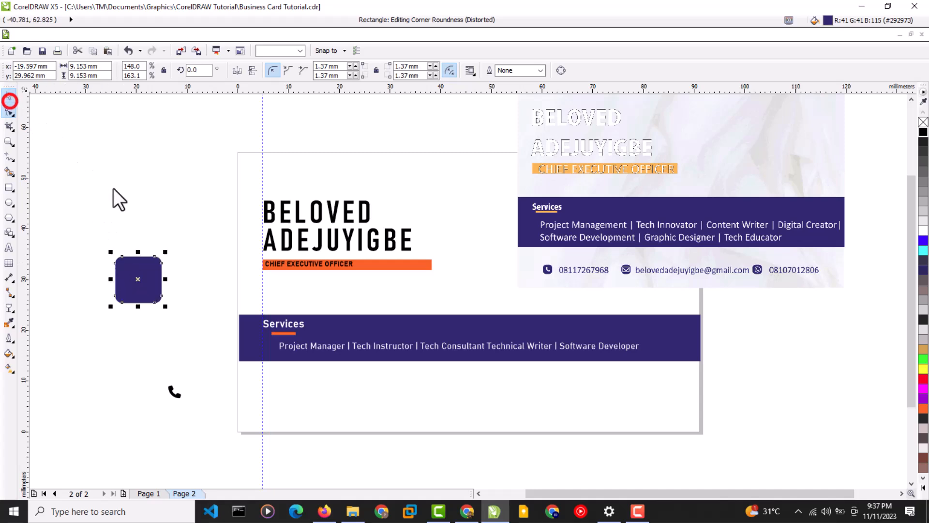
click(115, 187)
click(137, 276)
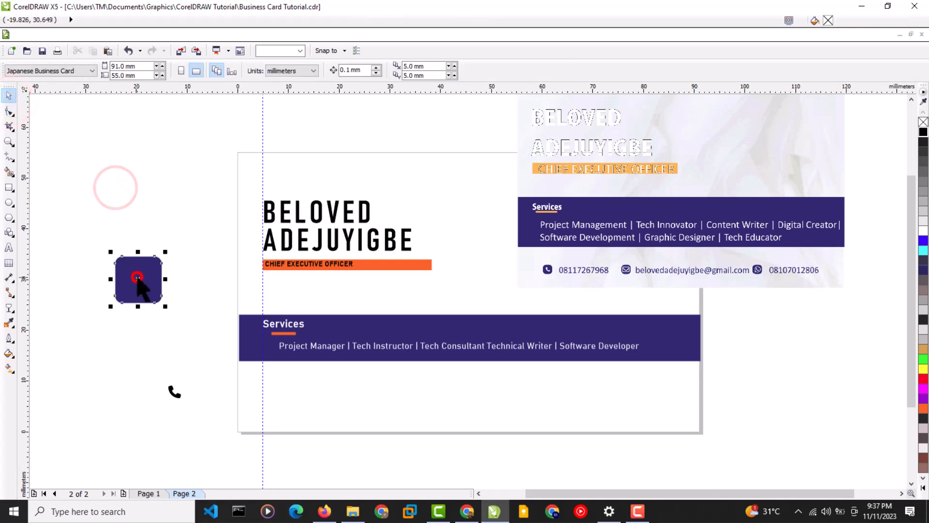
Move the phone icon onto the rounded square and enlarge it to fill the square.
click(174, 400)
click(174, 394)
drag(174, 394, 158, 297)
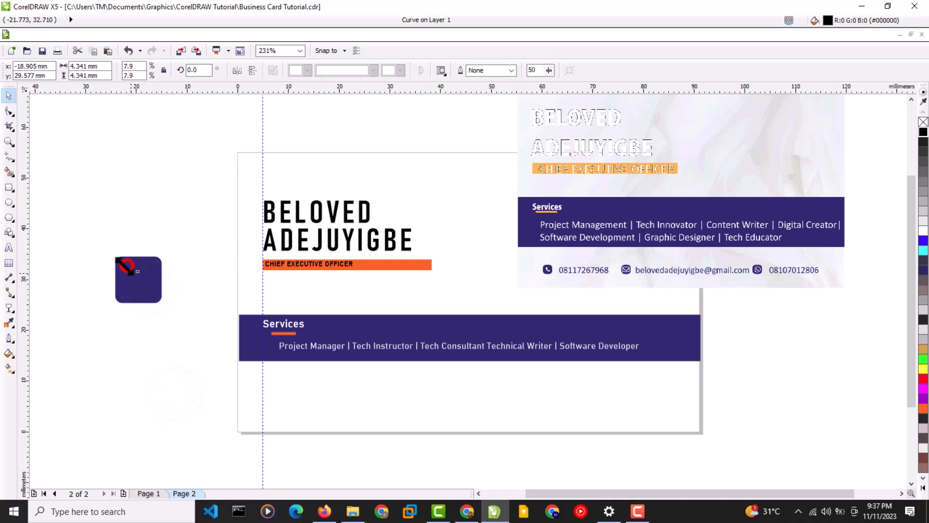
drag(127, 266, 116, 260)
click(164, 352)
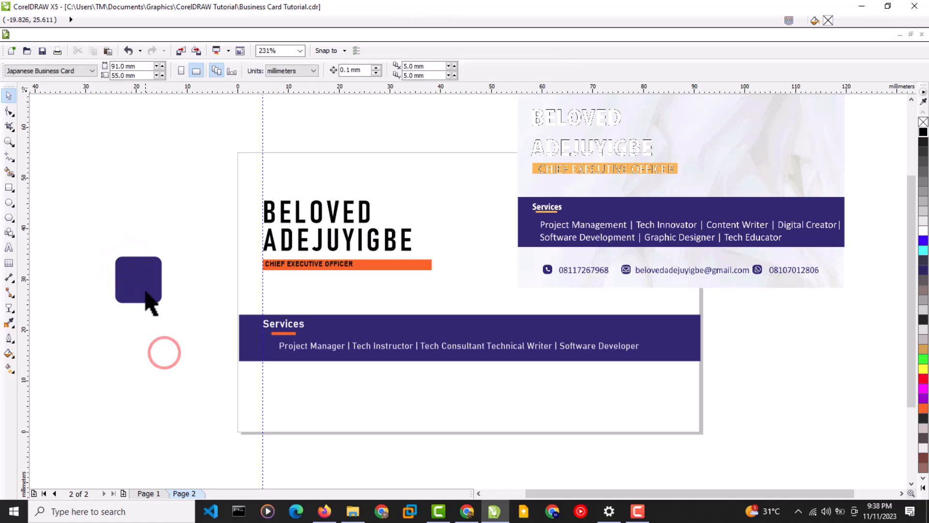
click(140, 280)
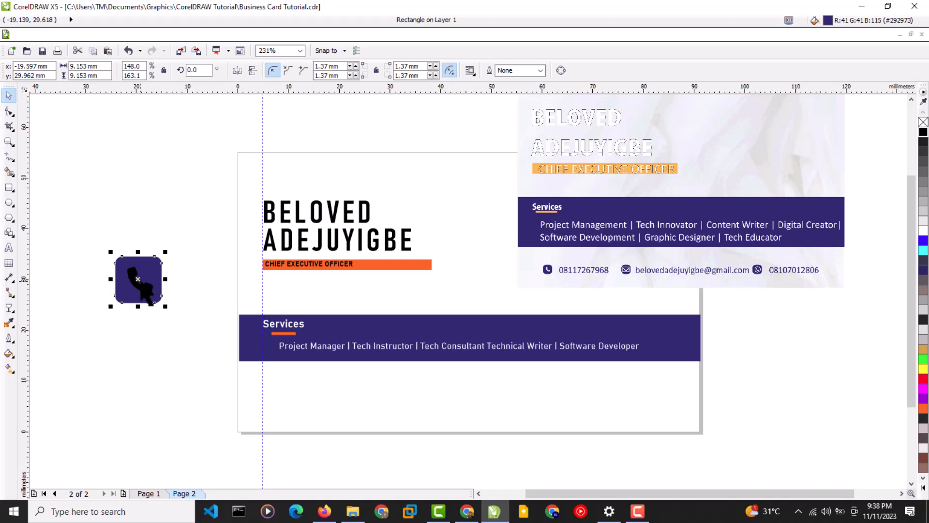
Make the phone handset white and select both the handset and square together.
click(188, 192)
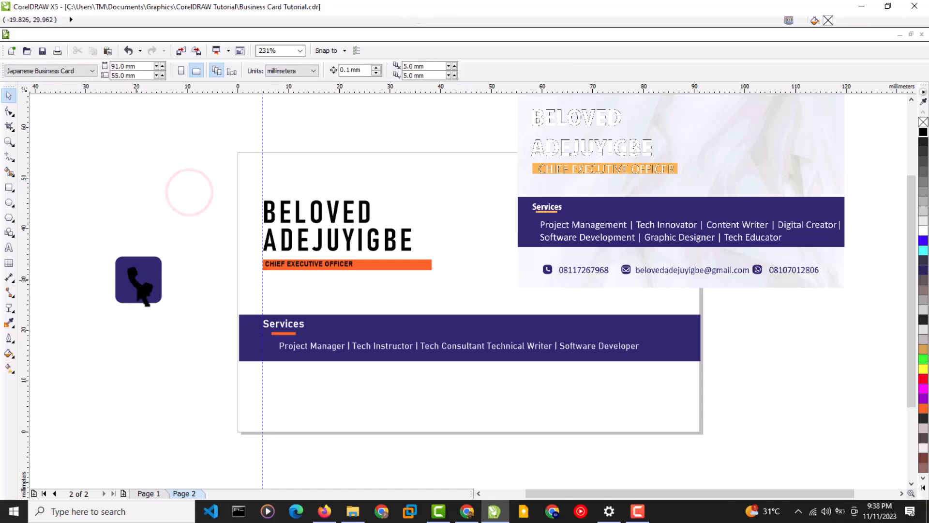
click(138, 280)
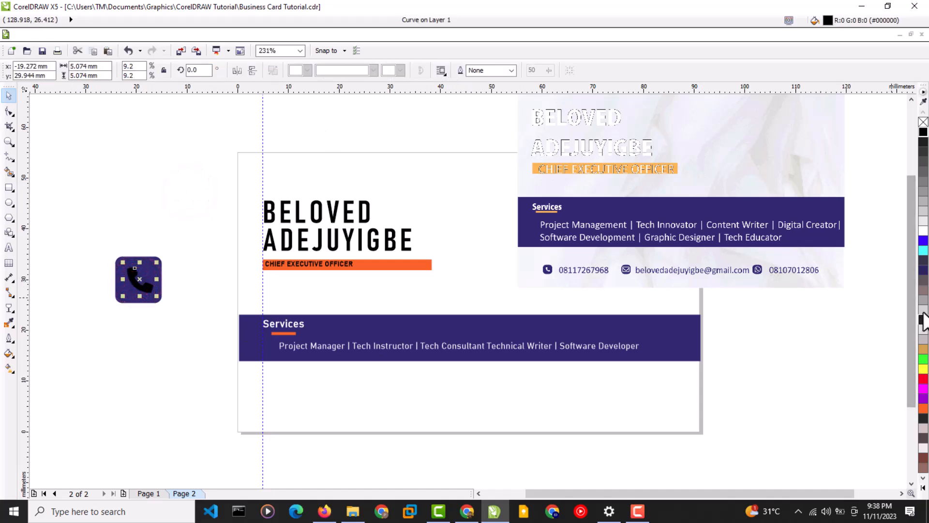
click(923, 231)
click(154, 387)
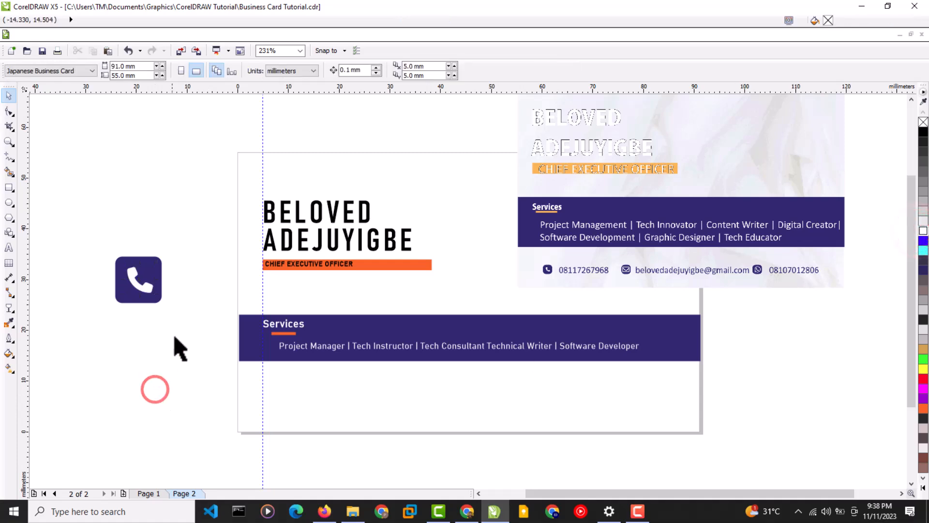
drag(177, 311, 91, 238)
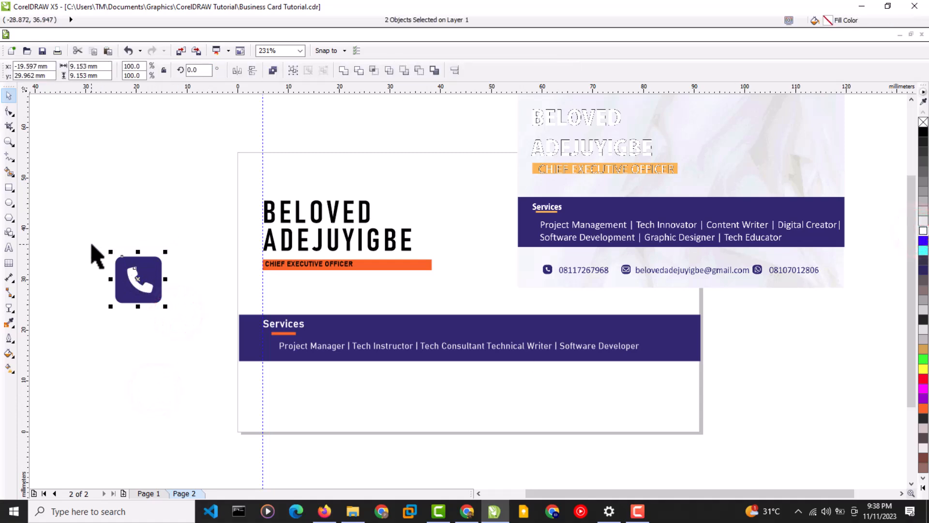
Group the square and handset, move the badge to the card's lower-left, and shrink it.
click(293, 71)
click(145, 390)
click(139, 281)
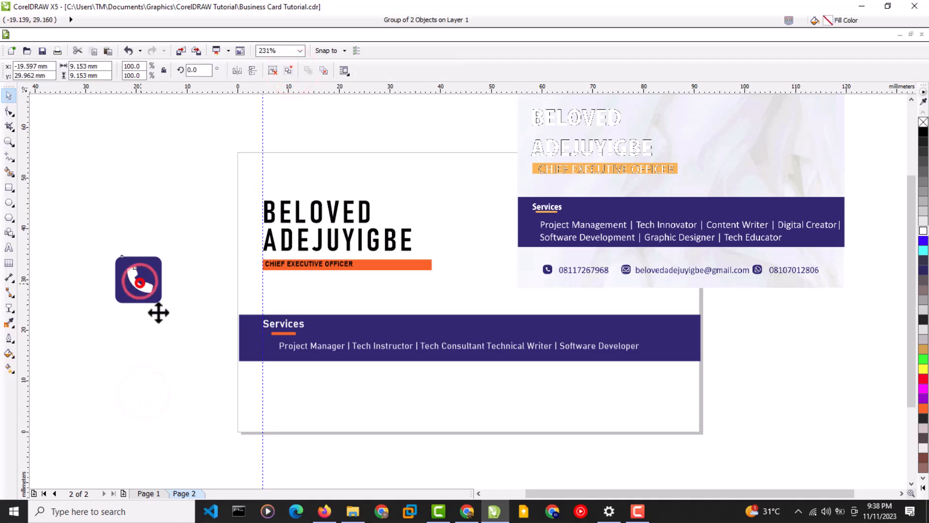
drag(158, 313, 301, 437)
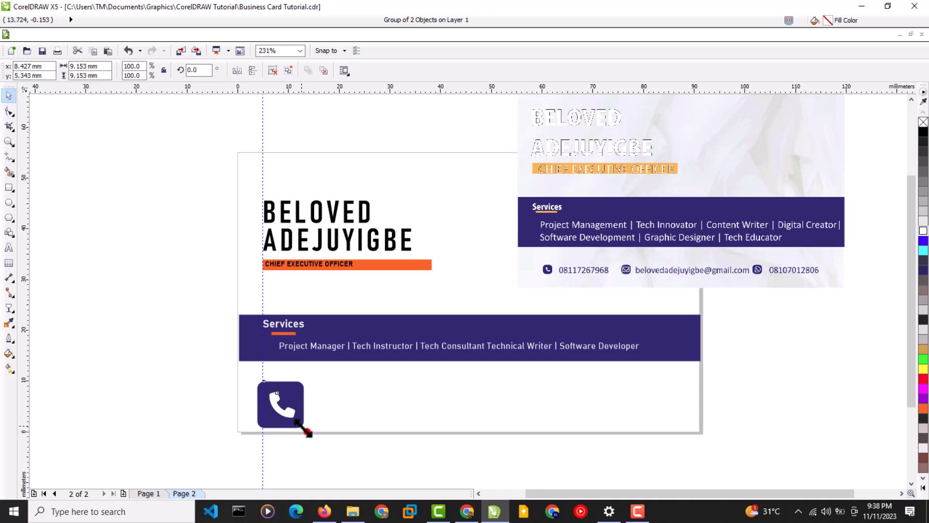
drag(303, 428, 278, 406)
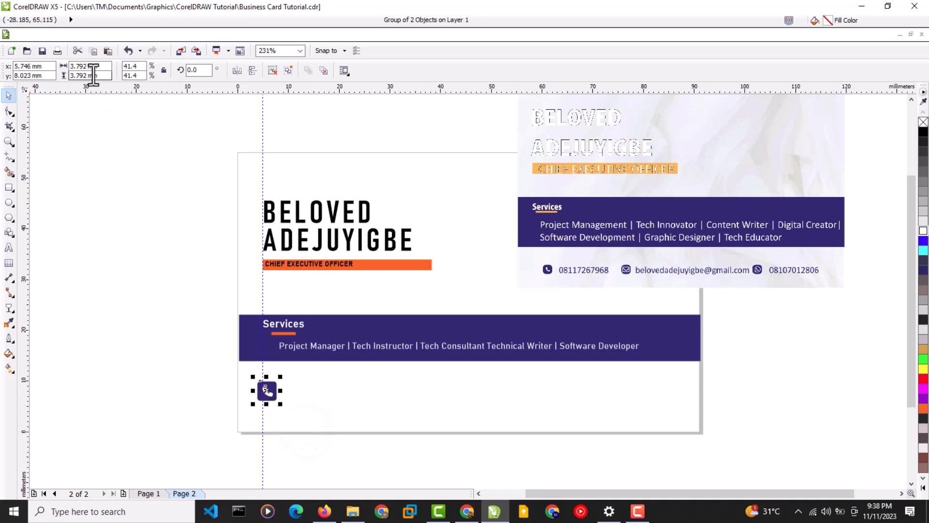
Set the badge to 3 mm square and nudge it to the card's left edge.
drag(87, 67, 78, 67)
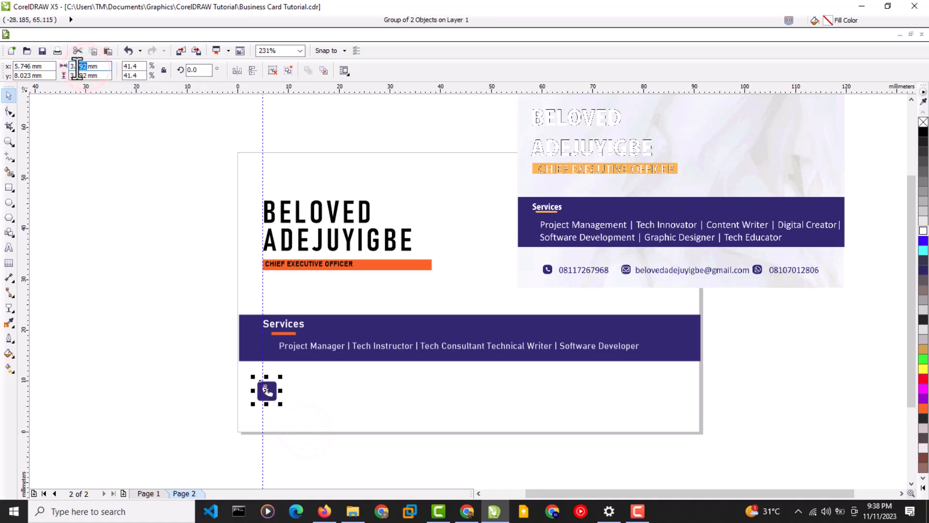
click(86, 75)
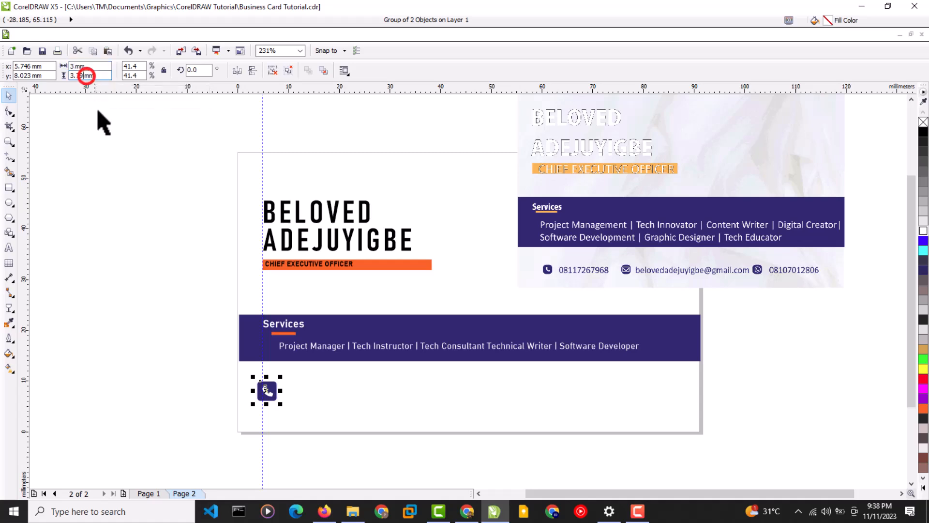
key(BackSpace)
key(BackSpace)
key(BackSpace)
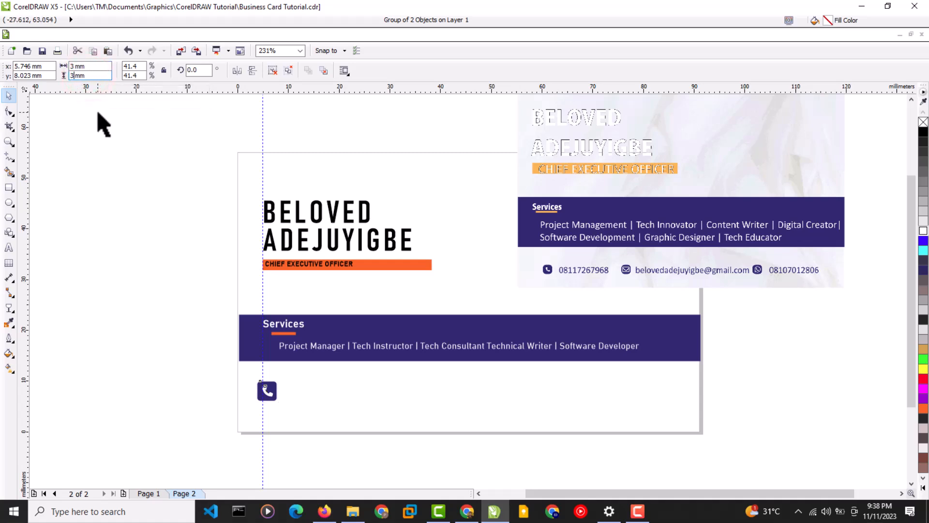
click(139, 312)
drag(269, 392, 297, 406)
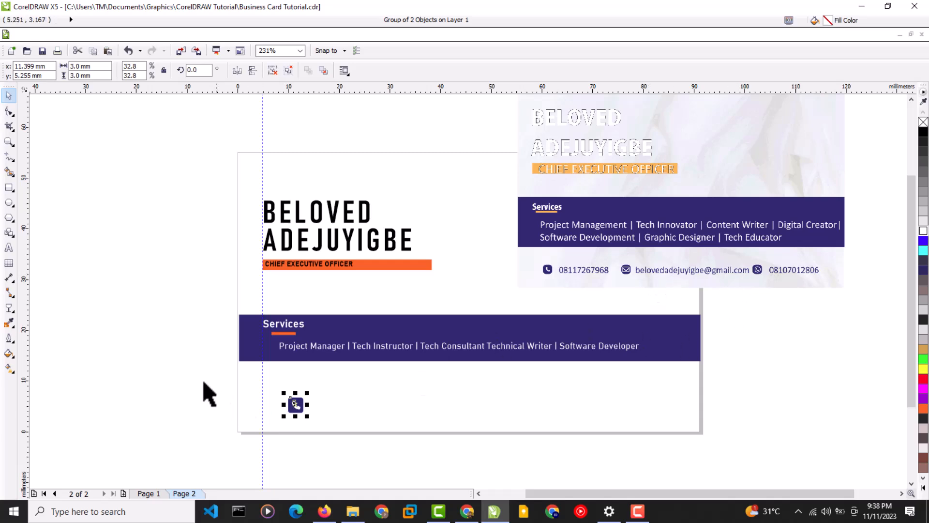
click(164, 375)
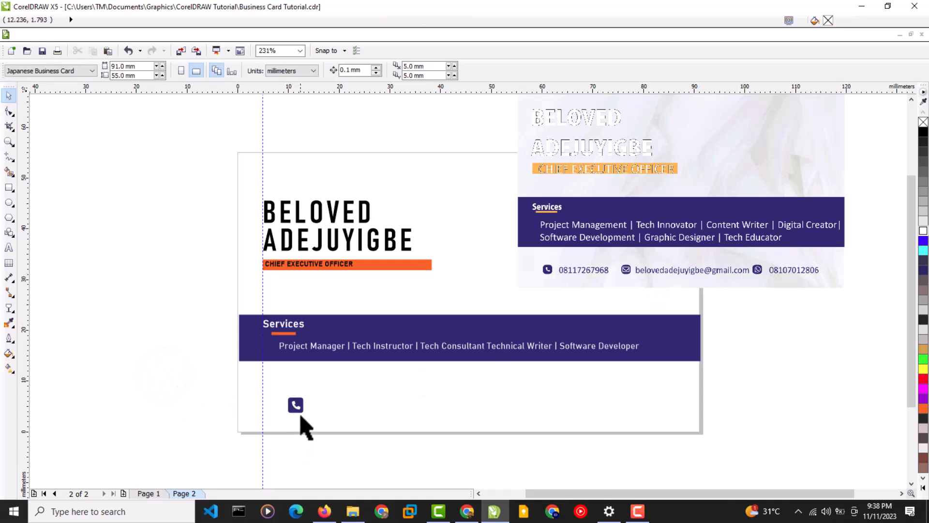
drag(299, 409, 275, 406)
click(190, 392)
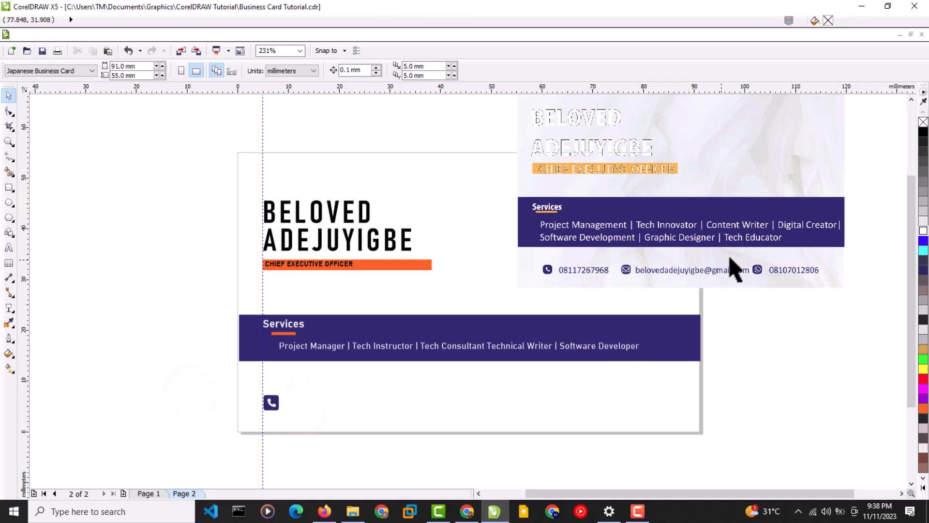
In Chrome, scroll the Unsplash white backgrounds grid to find the white brick wall photo.
click(467, 510)
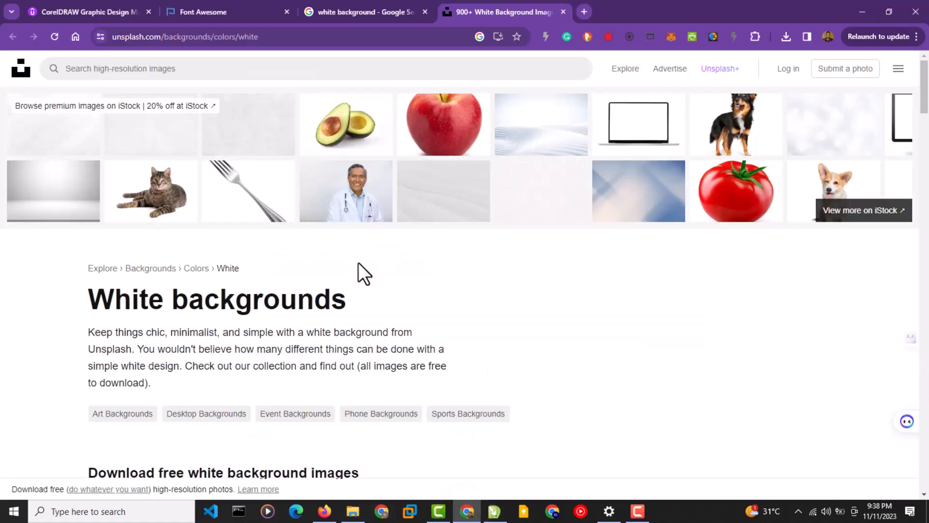
scroll(360, 271, down, 12)
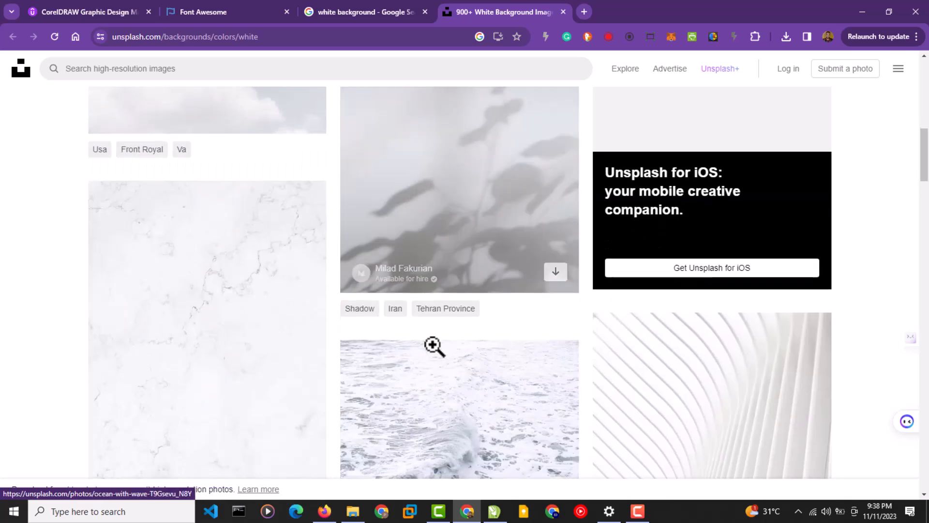
scroll(434, 346, down, 12)
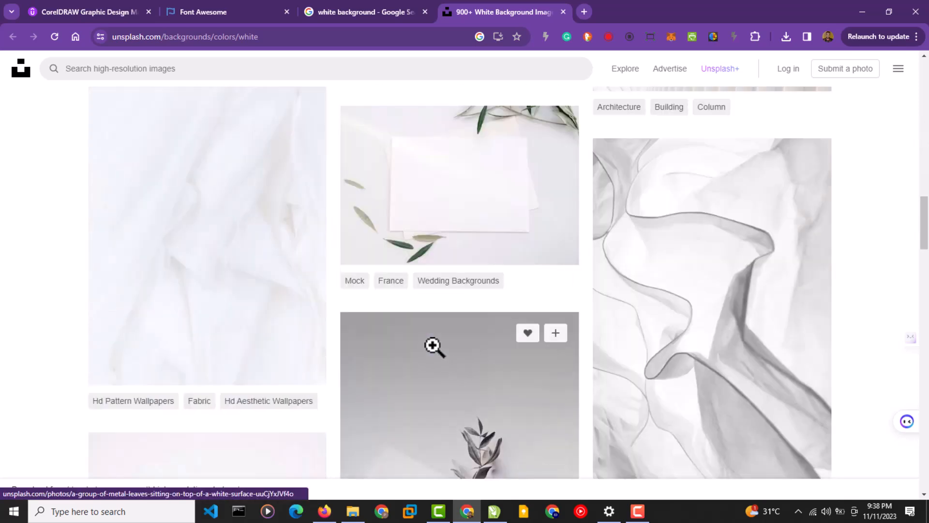
drag(185, 213, 21, 261)
scroll(279, 334, down, 14)
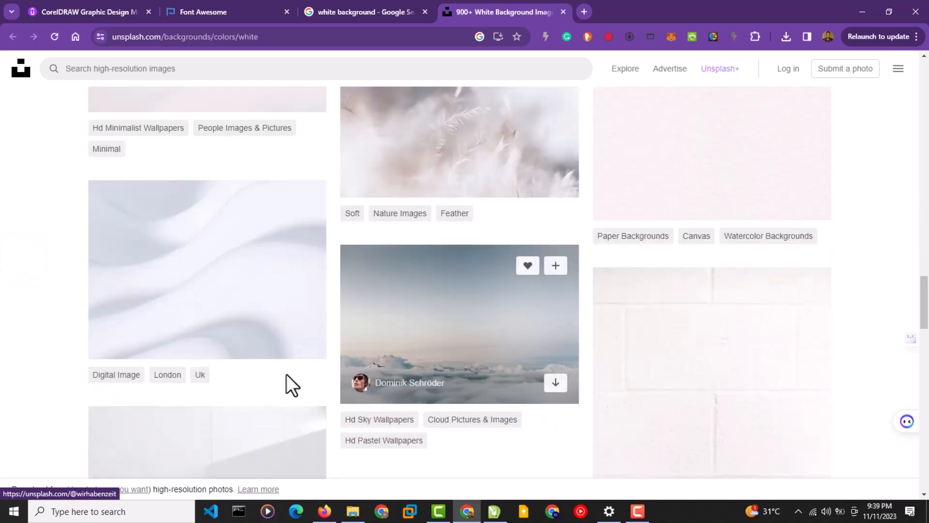
scroll(300, 310, down, 6)
scroll(338, 345, down, 4)
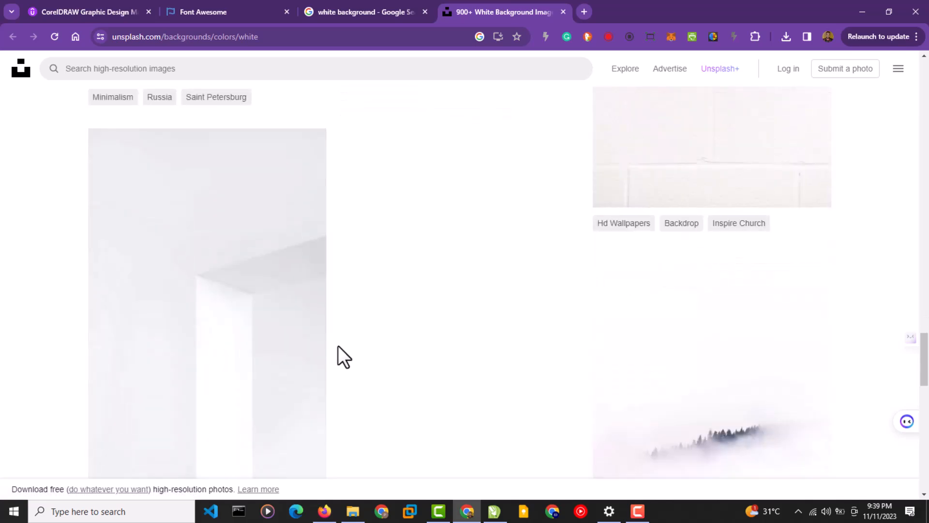
scroll(566, 341, up, 6)
scroll(650, 353, up, 8)
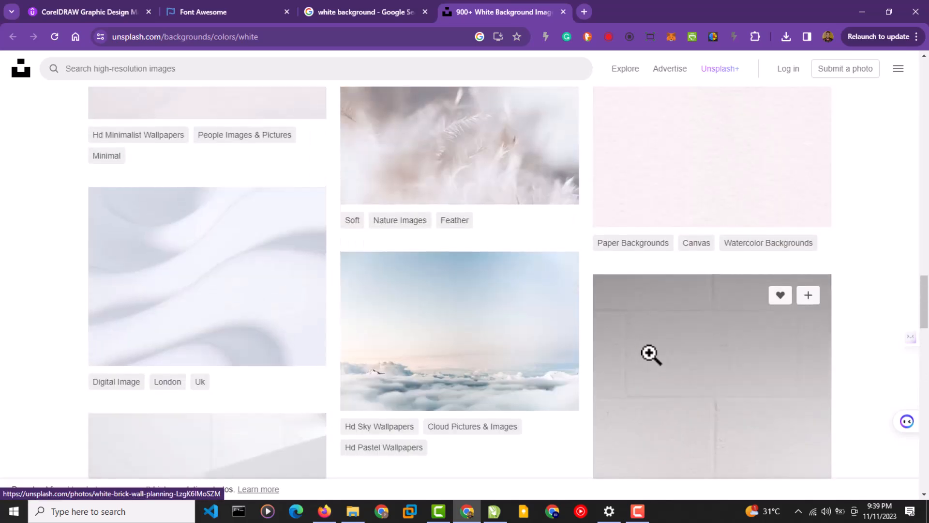
scroll(652, 352, down, 8)
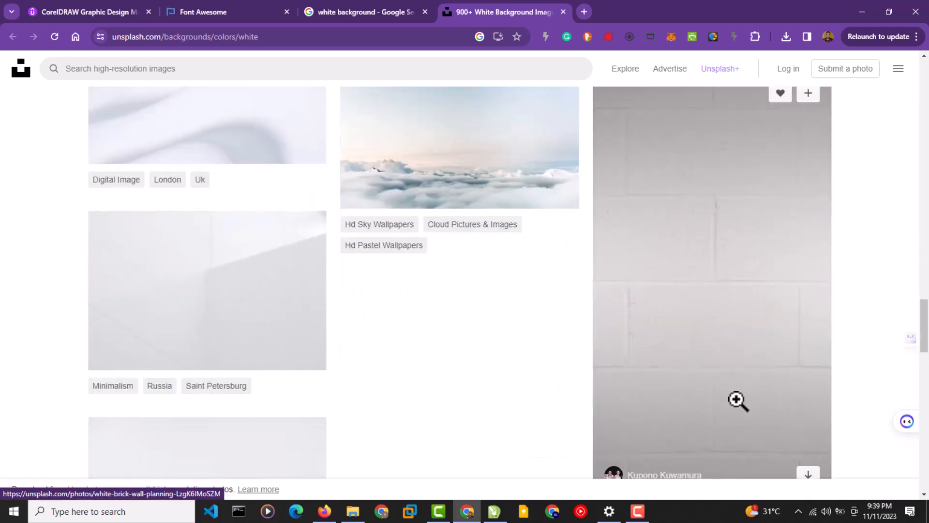
scroll(768, 379, down, 2)
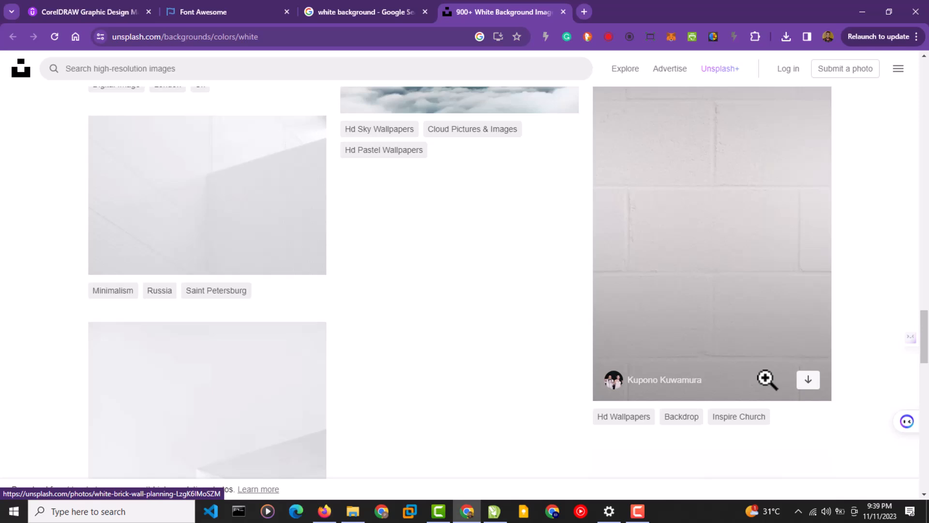
Download the white brick wall photo as a JPG, confirm it's downloading, and return to CorelDRAW.
click(808, 380)
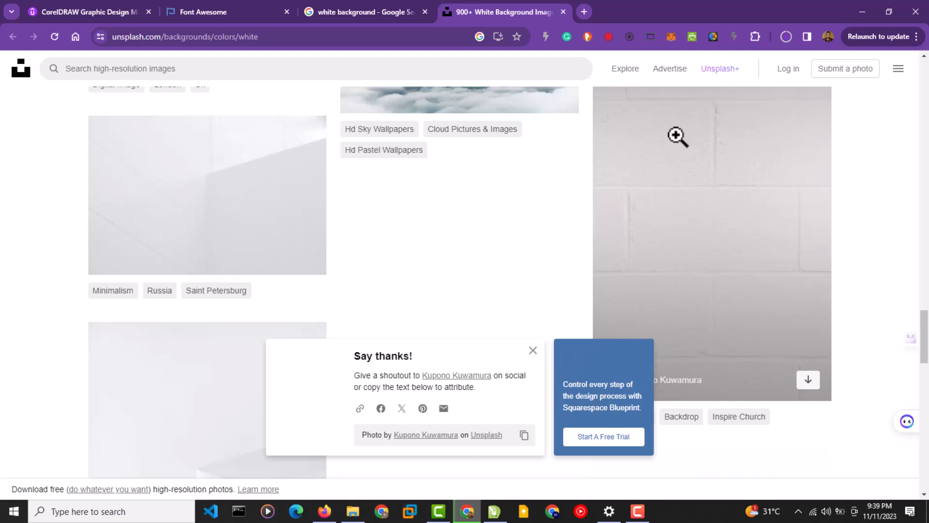
click(788, 40)
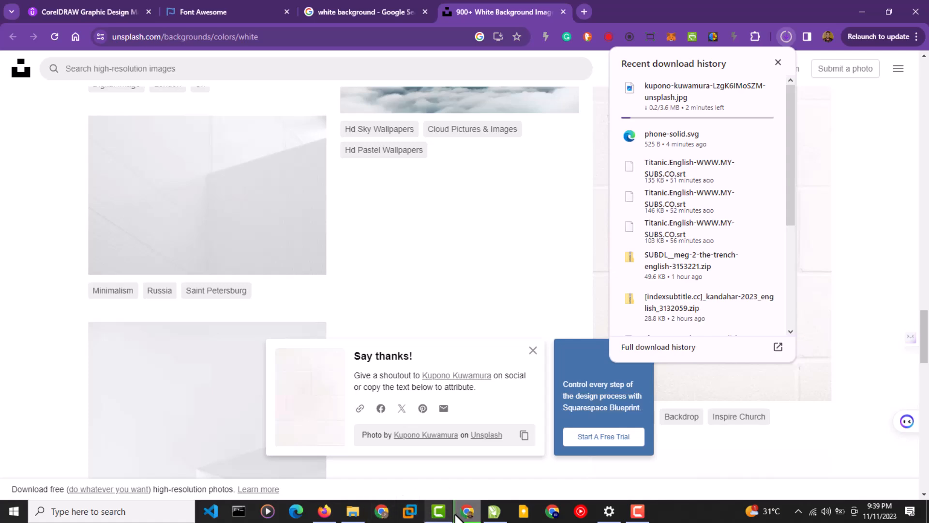
click(489, 513)
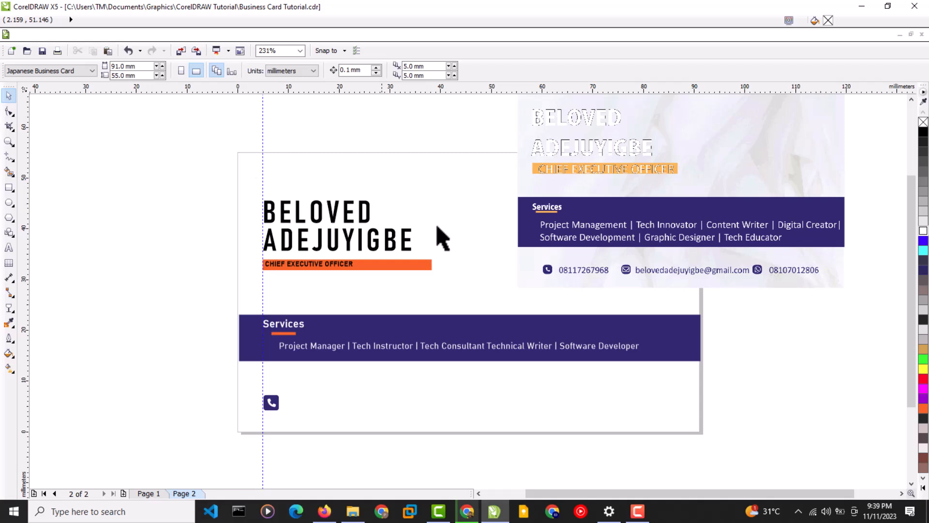
Move the reference card image over the card, then recheck the brick wall photo's download progress.
click(691, 238)
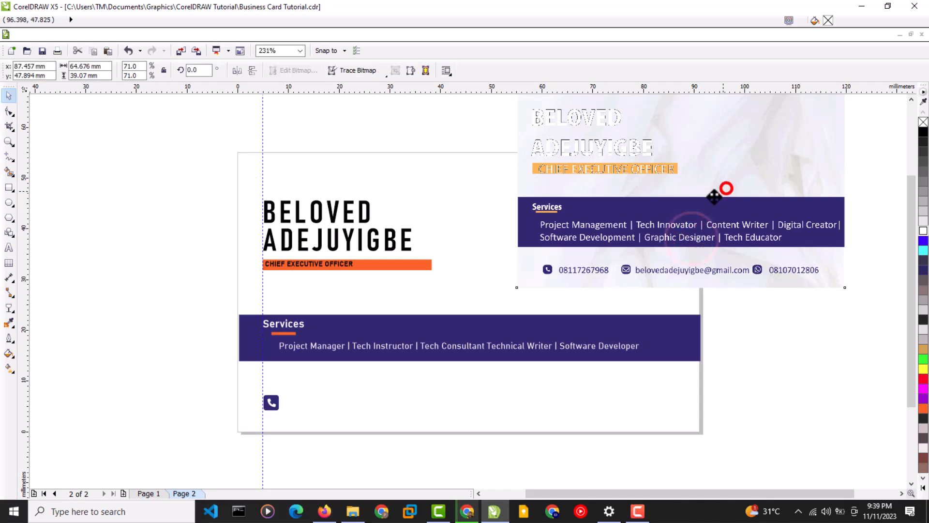
drag(726, 191, 624, 207)
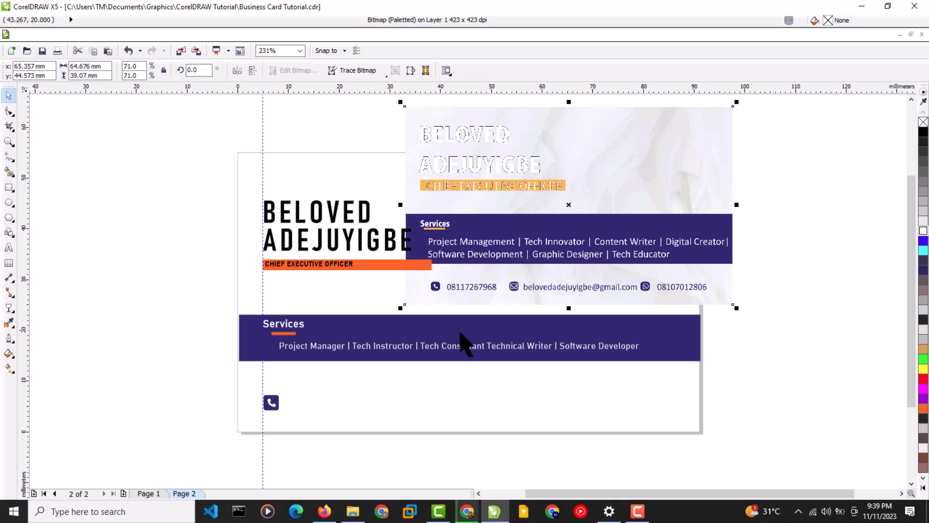
click(472, 516)
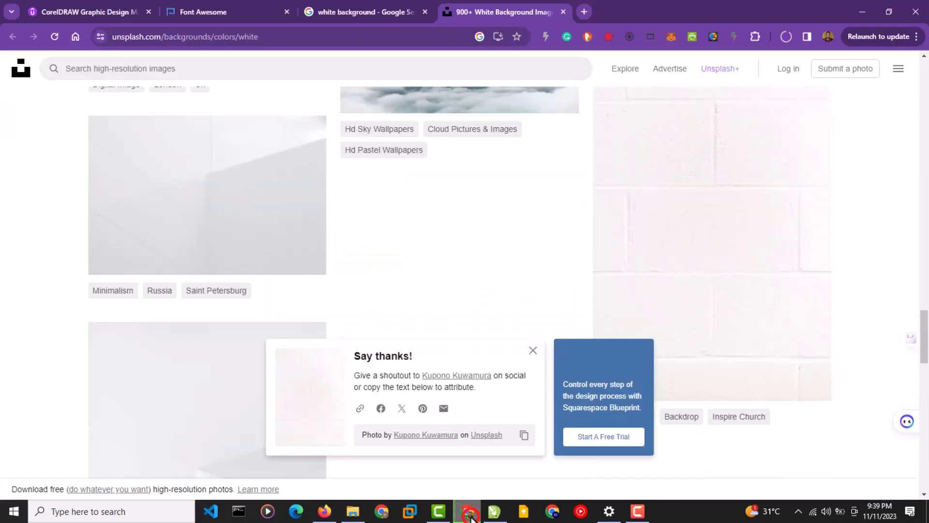
click(784, 37)
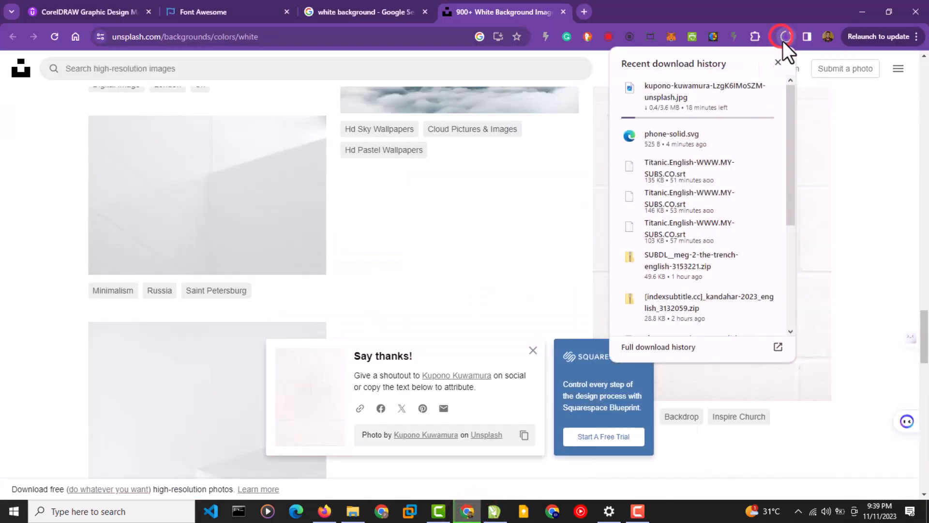
click(493, 516)
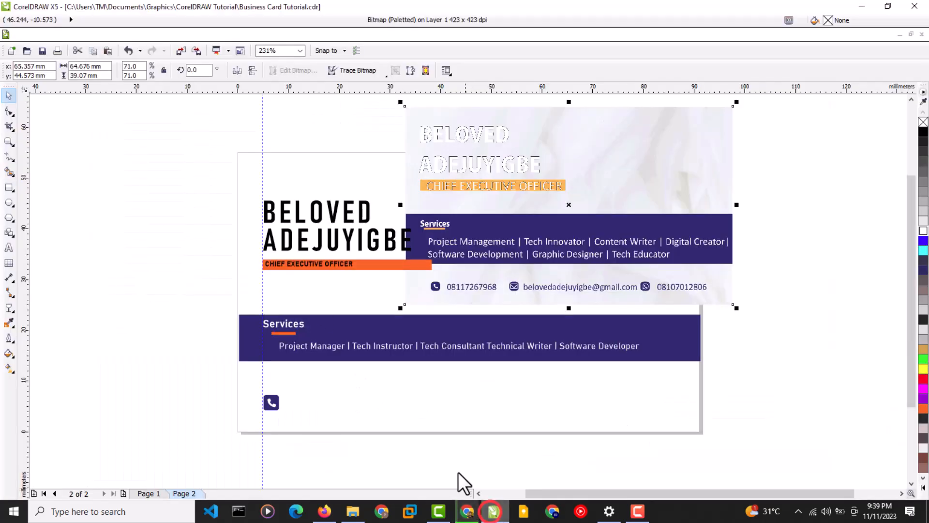
Select the reference card bitmap and delete it from the page.
click(276, 159)
click(455, 177)
key(Delete)
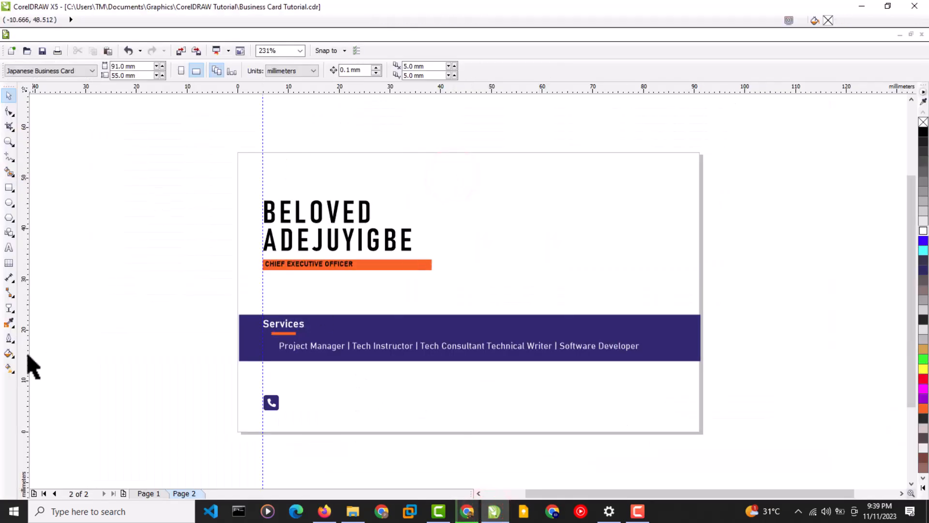